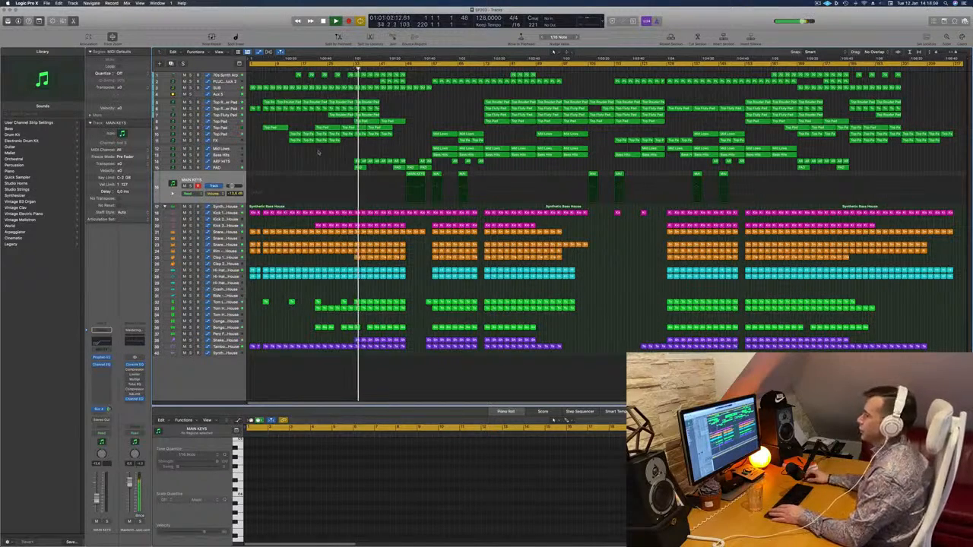
Examine the Kick 3 track's regions and audition the Aux 5 track in solo during playback.
click(229, 227)
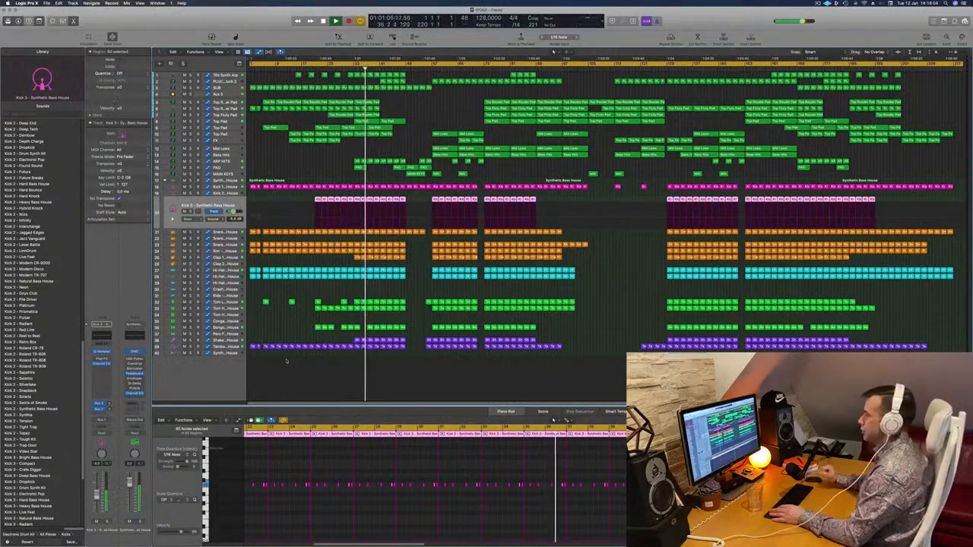
click(332, 157)
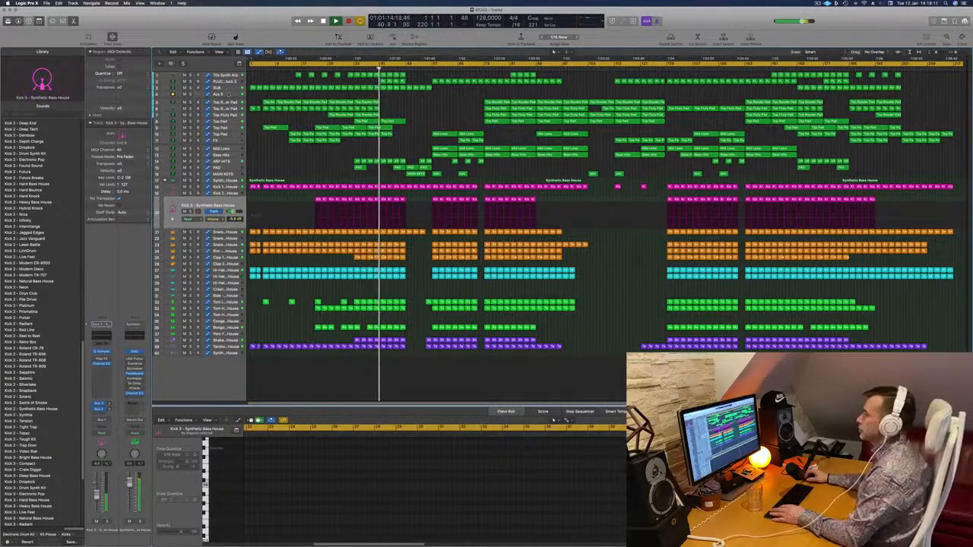
click(219, 94)
key(s)
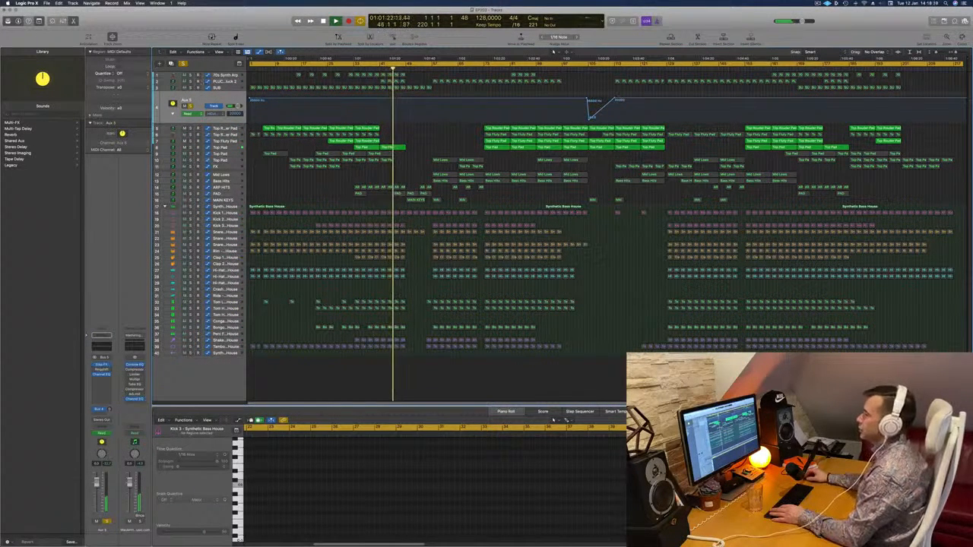
key(s)
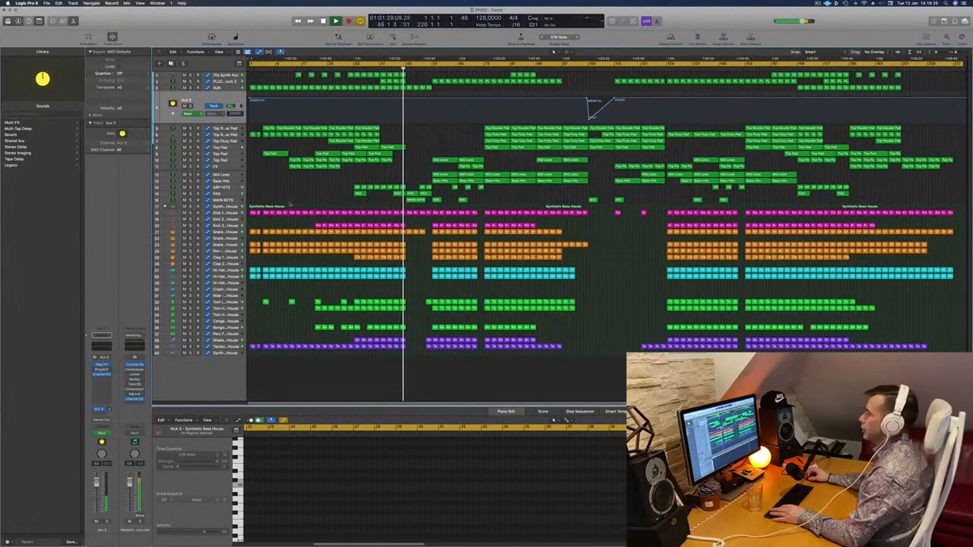
Inspect the Prophet-V2 instrument on the MAIN KEYS track, clear of the playing regions, and close its window.
click(237, 201)
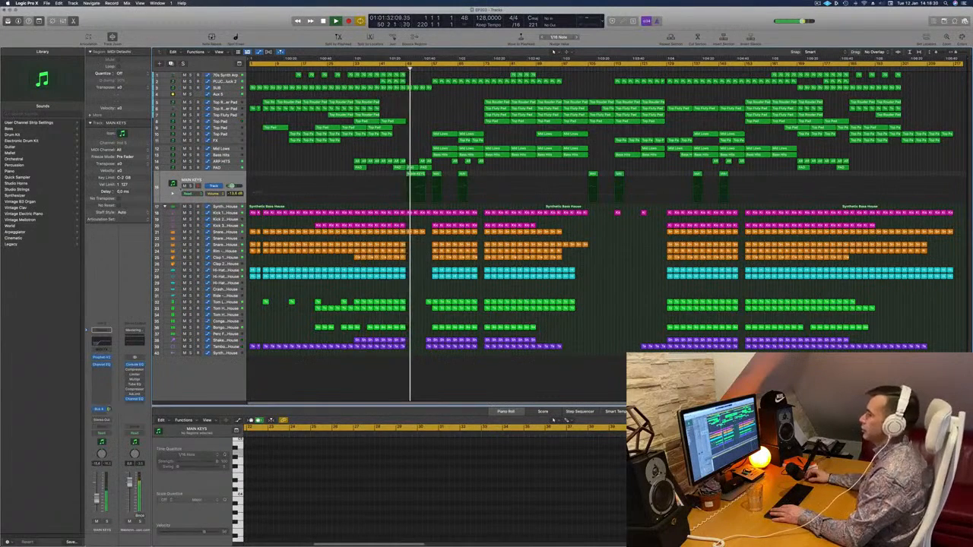
click(101, 357)
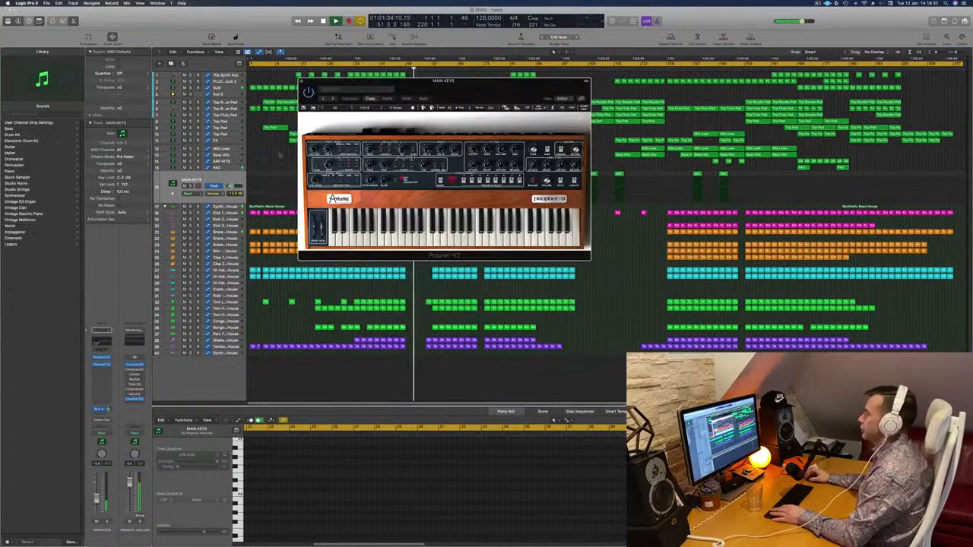
drag(457, 87, 676, 207)
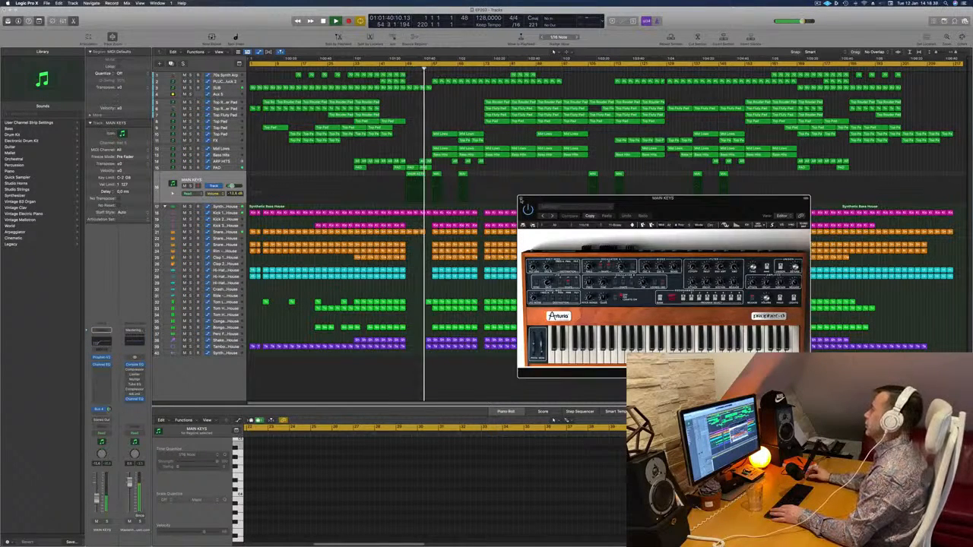
click(520, 200)
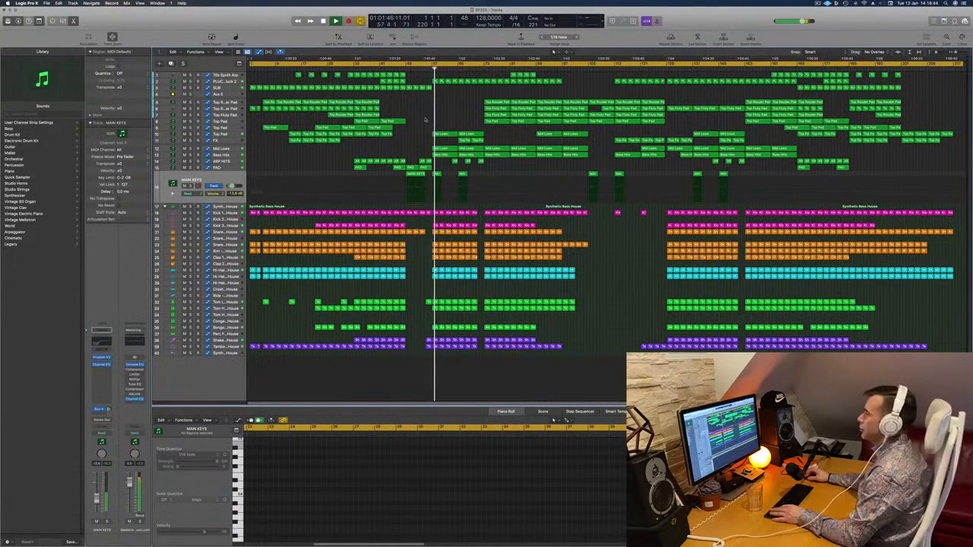
Audition the Mid Lows and Bass Hits tracks one after the other in solo, leaving all tracks unsoloed.
click(221, 149)
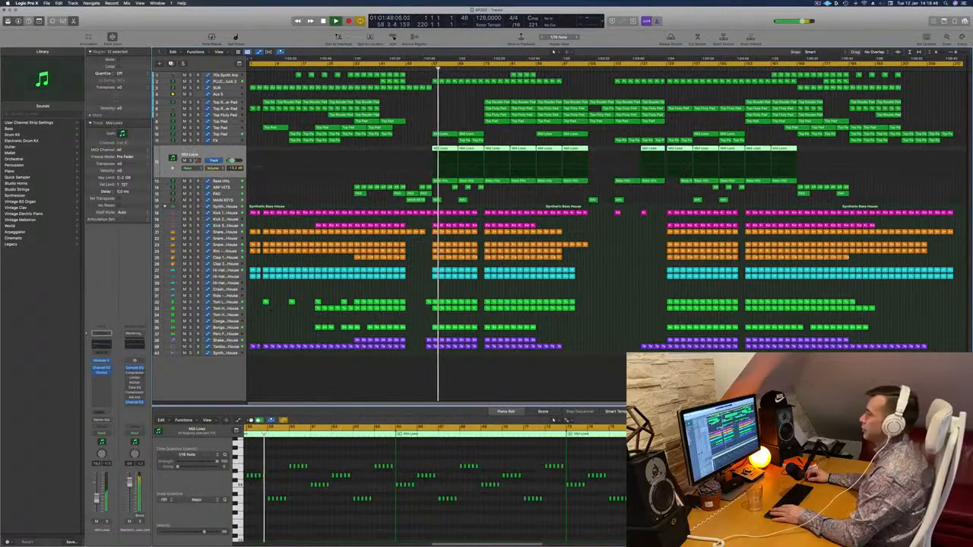
key(s)
click(191, 161)
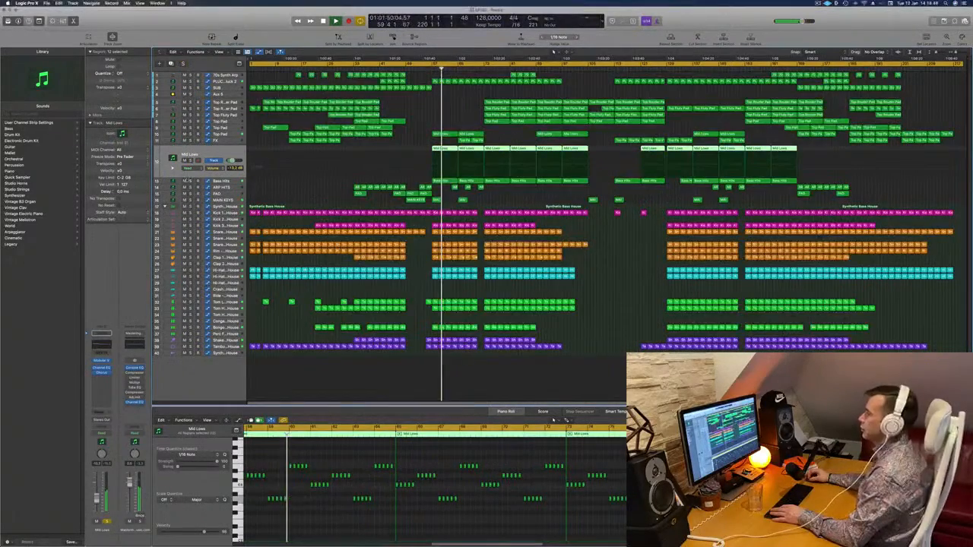
click(190, 181)
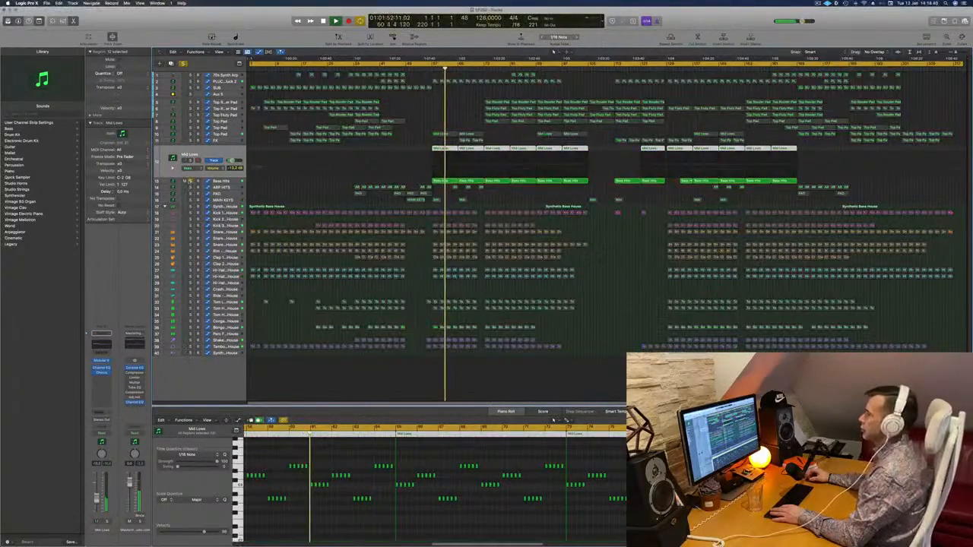
click(190, 181)
click(463, 113)
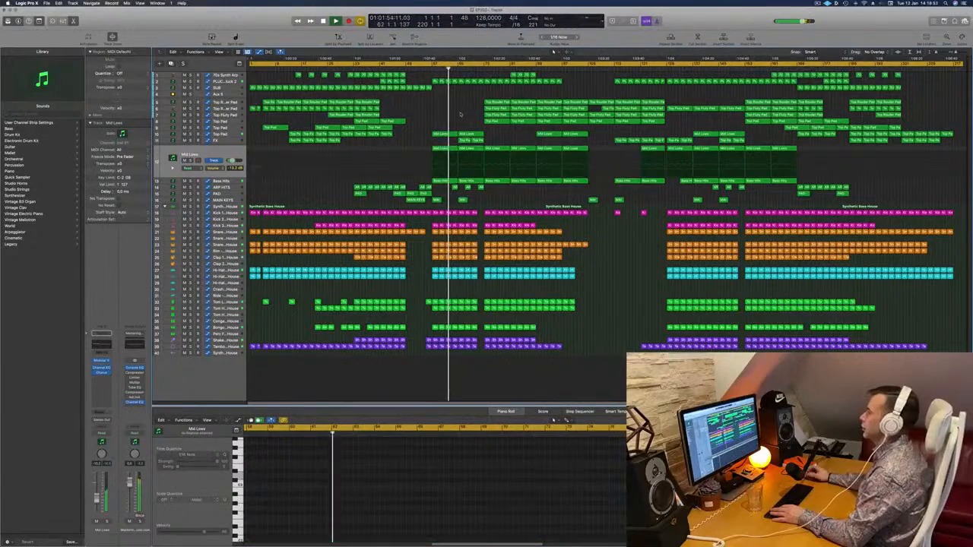
Audition the PLUCK - Progressive Pluck 2 track in solo and clear its region selection.
click(226, 82)
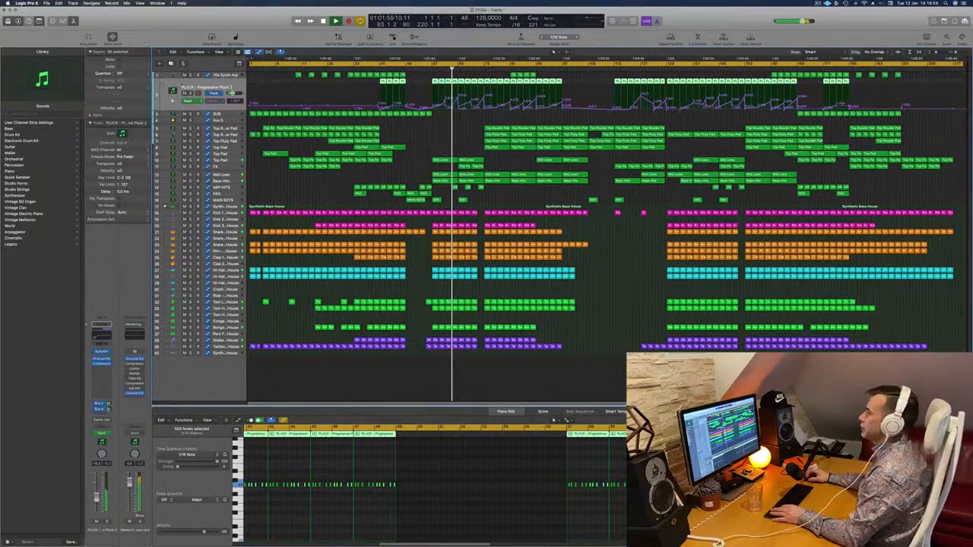
click(190, 93)
click(190, 94)
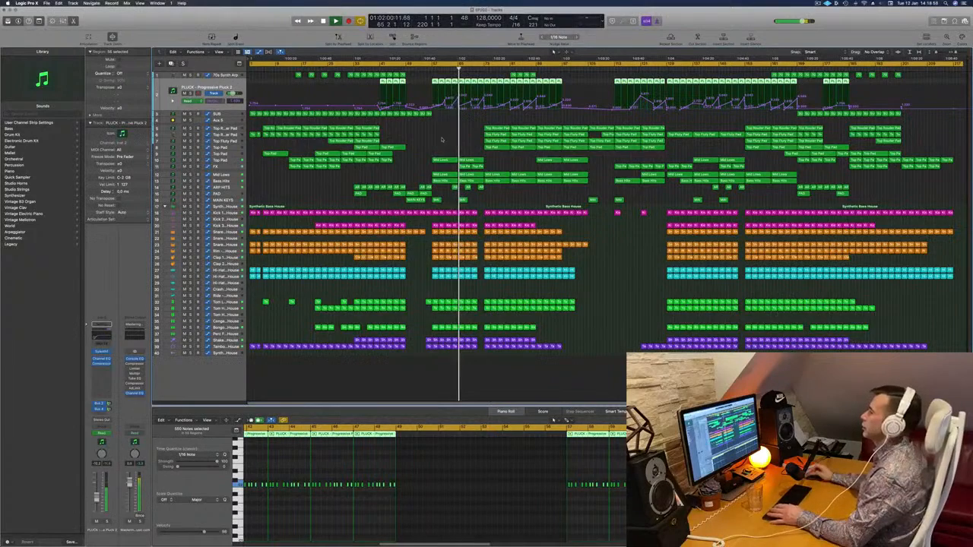
click(428, 140)
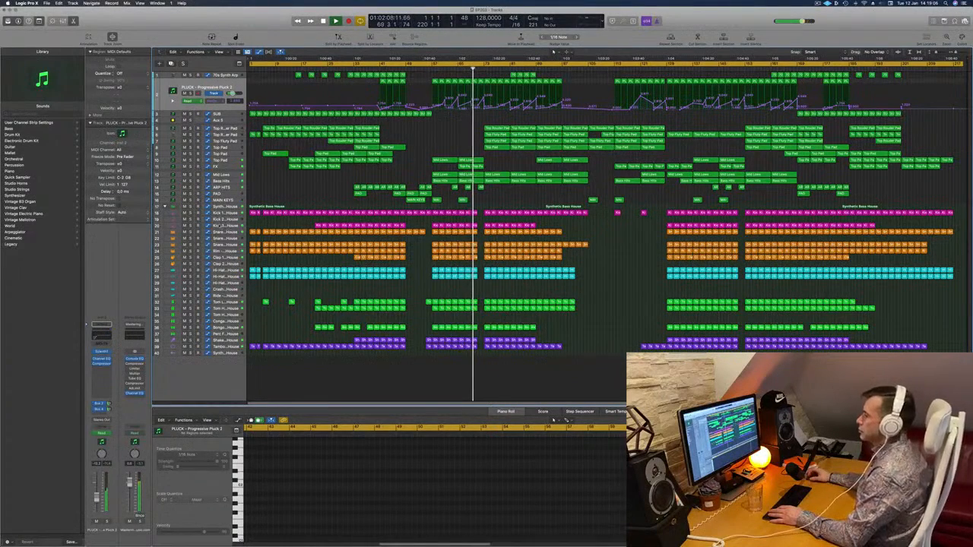
Examine the Snare 1 and Rim tracks and briefly audition the Clap 1 track in solo.
click(233, 231)
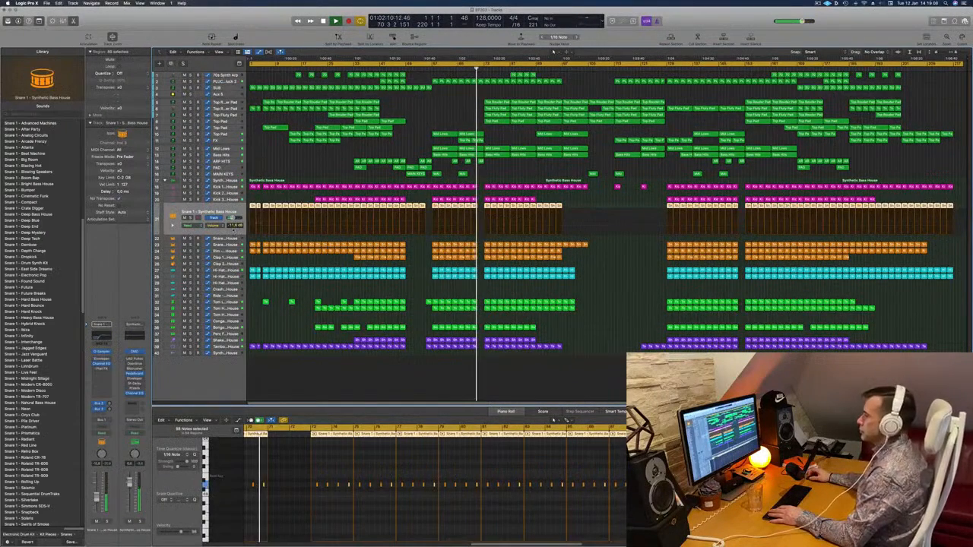
click(229, 250)
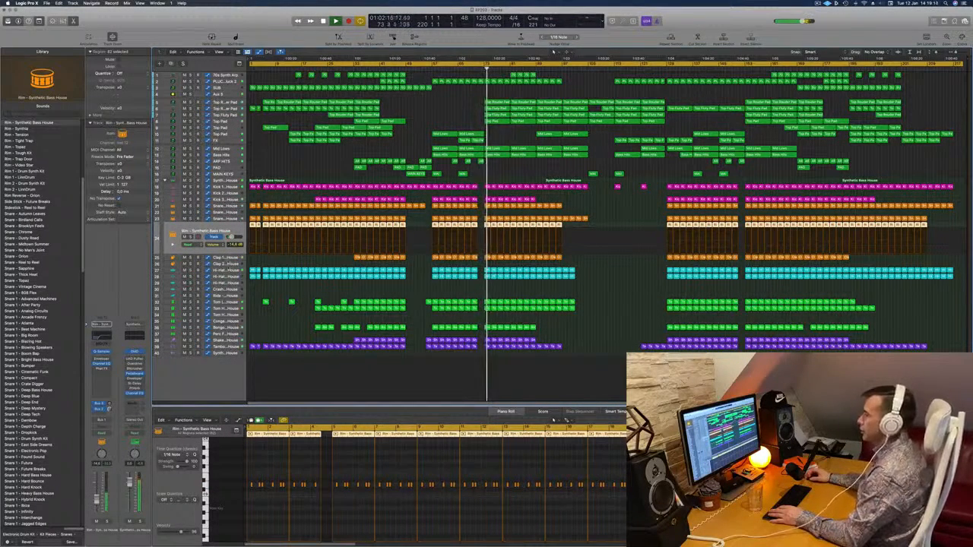
click(190, 259)
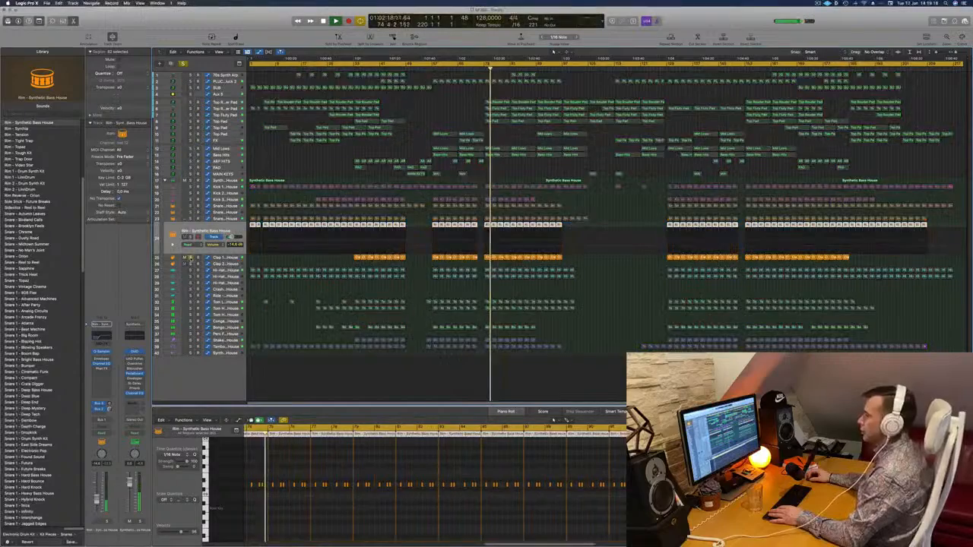
click(190, 259)
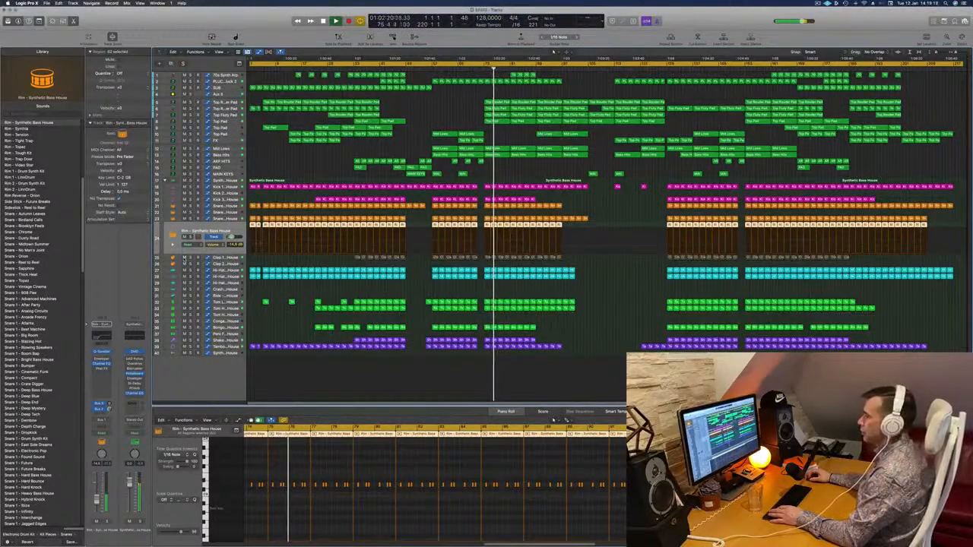
Audition the Snare 3 track in solo, and select the Snare 1 track without any of its regions.
click(213, 218)
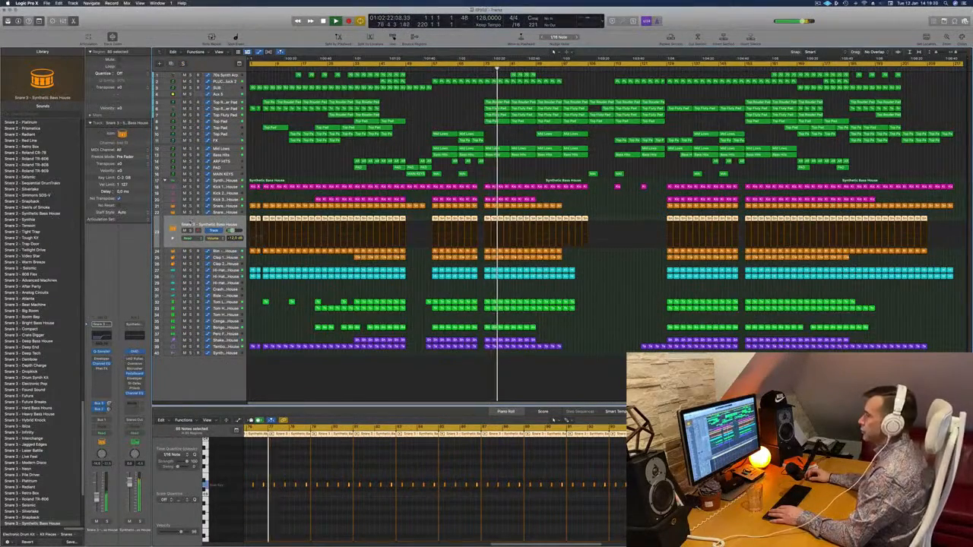
click(191, 231)
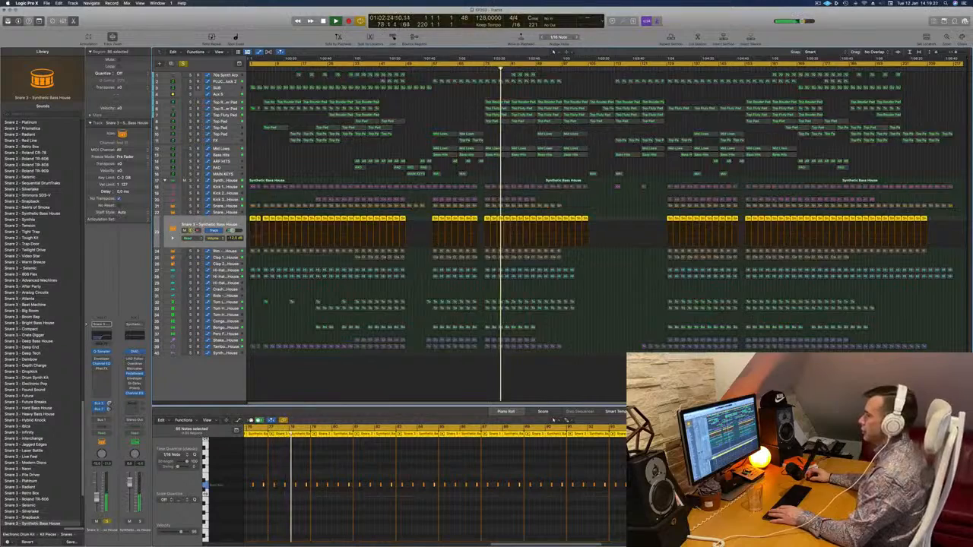
click(191, 230)
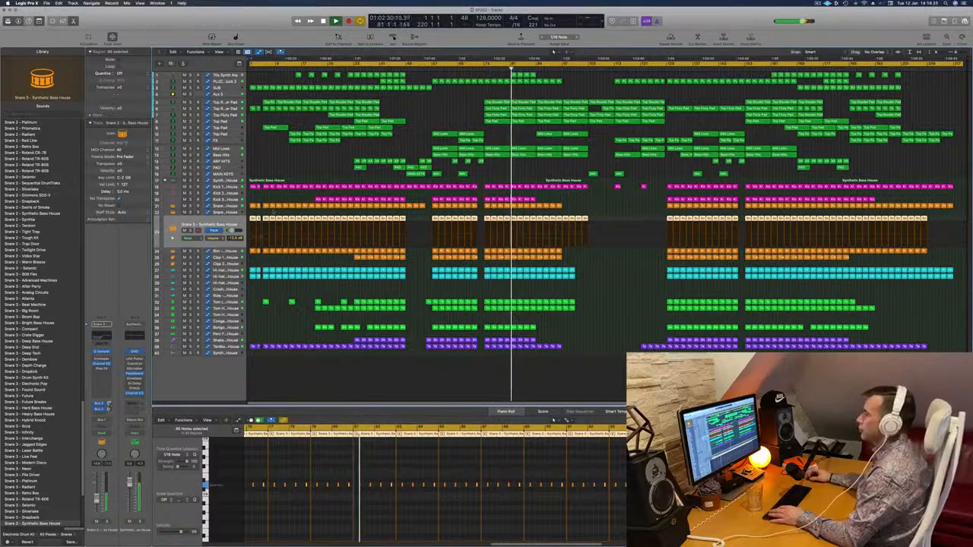
key(Up)
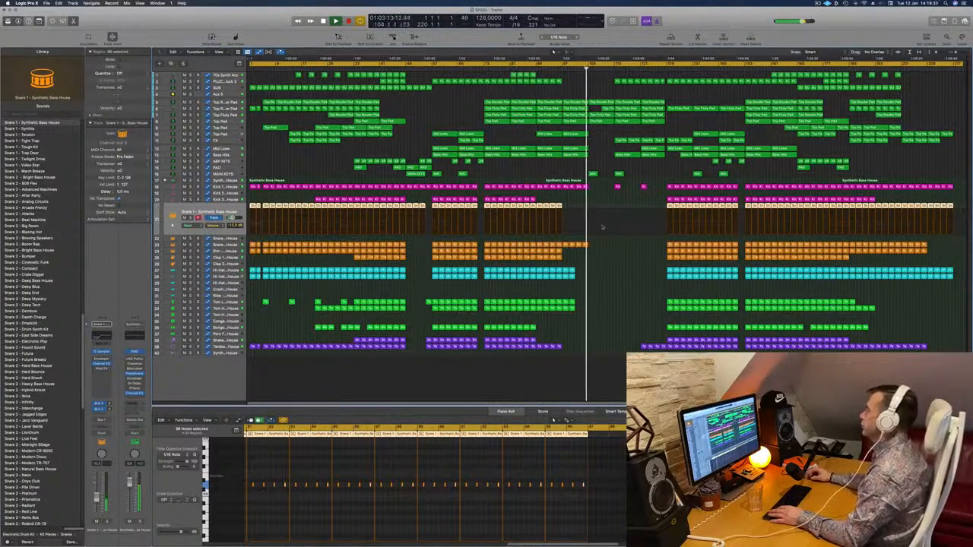
click(603, 226)
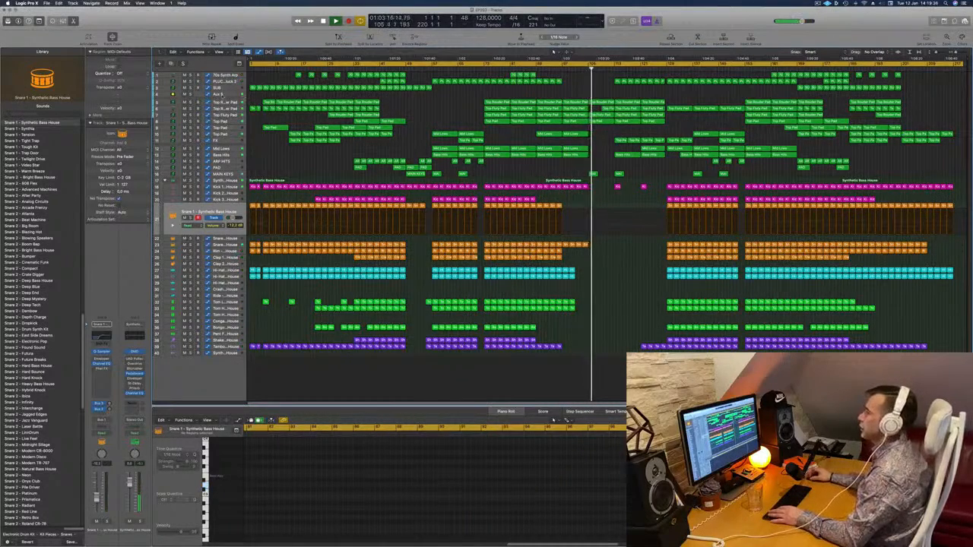
Select the Aux 5 track and expand its additional automation lane to examine the automation curves.
click(222, 95)
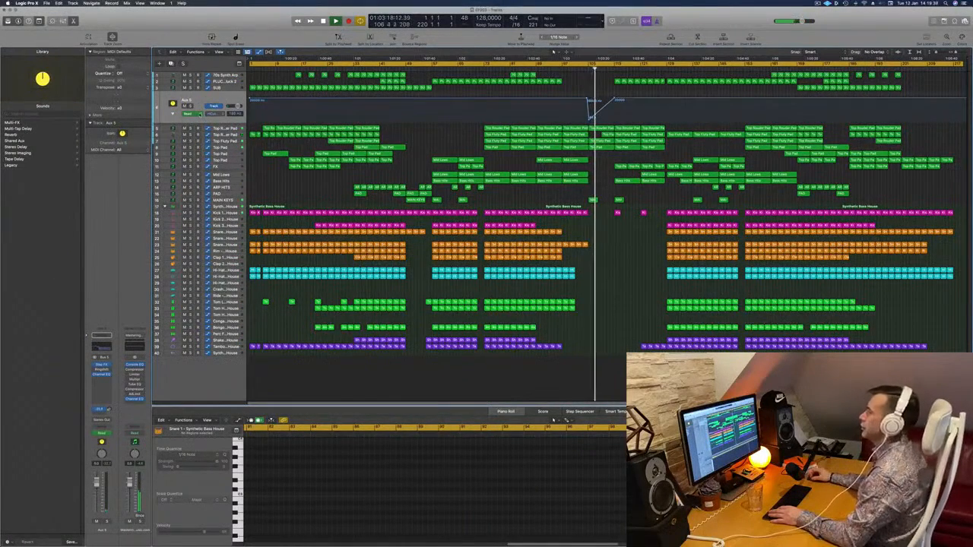
click(189, 113)
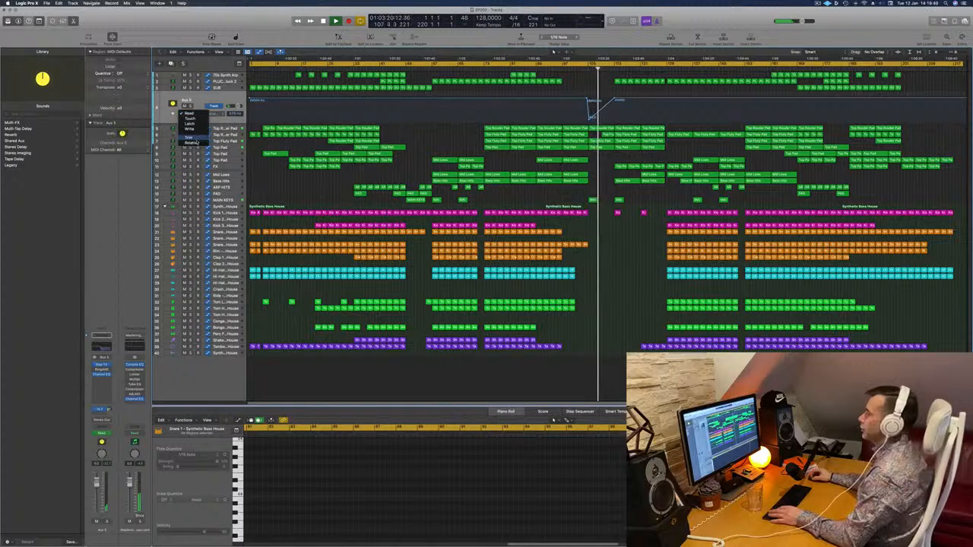
click(169, 114)
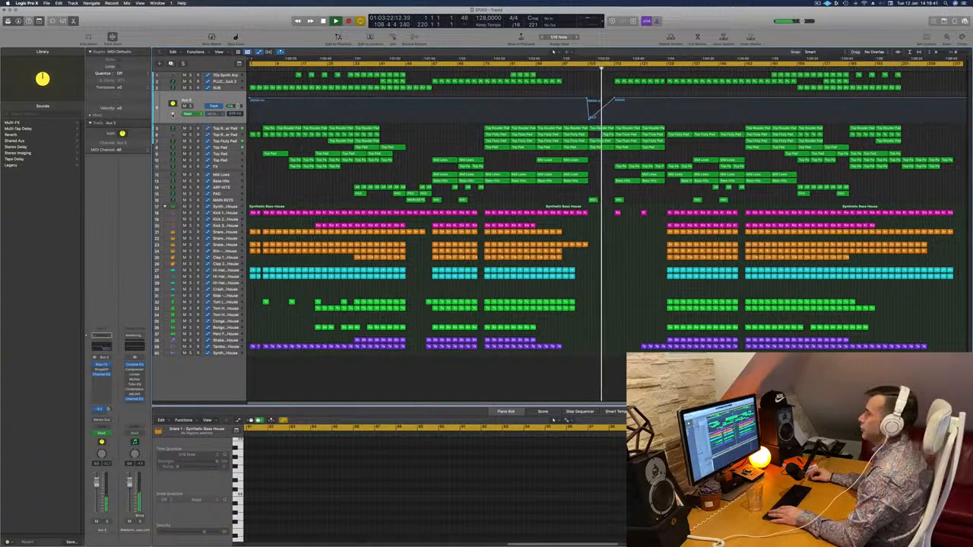
click(172, 114)
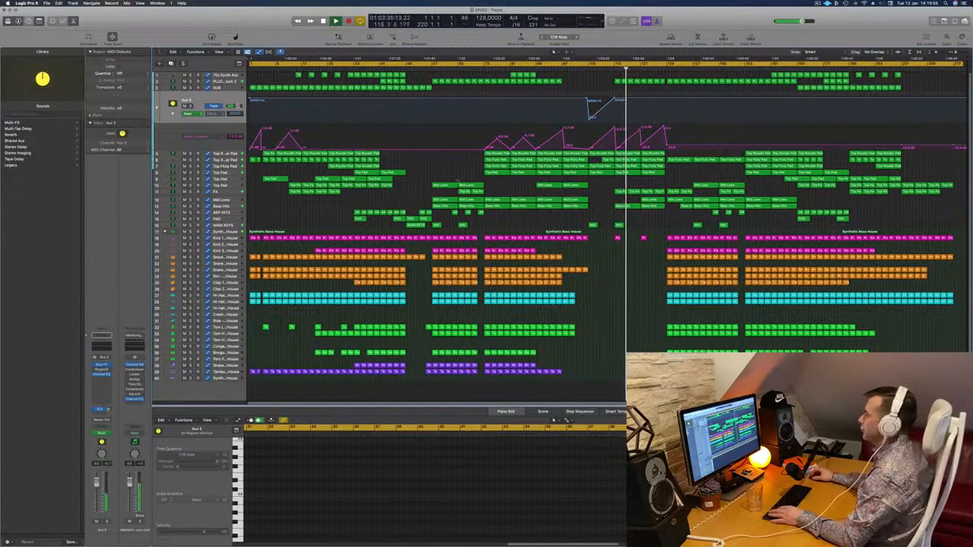
Audition the FX track in solo and clear its region selection.
click(233, 191)
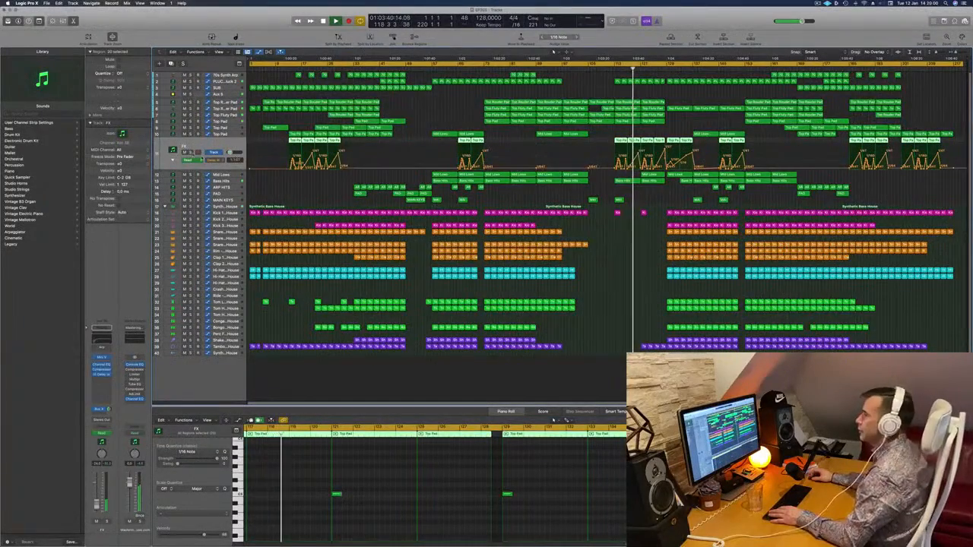
key(s)
key(s)
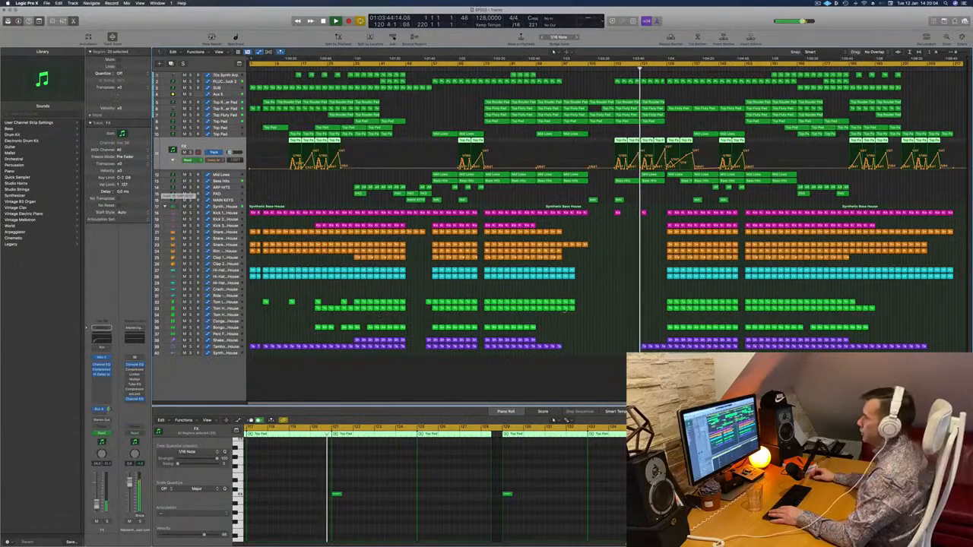
click(598, 304)
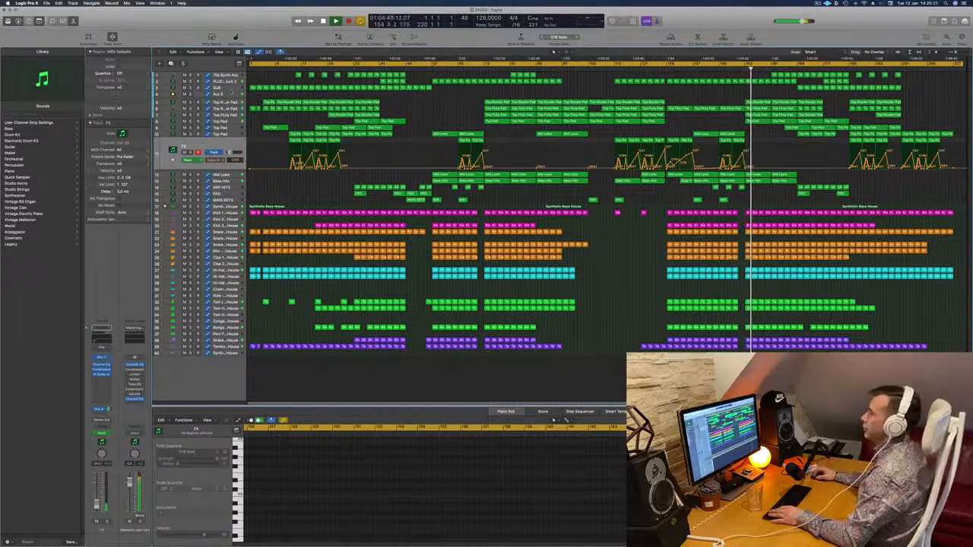
Expand the Aux 5 track's automation lanes again and play the arrangement looped from bar 1 to bar 17.
click(231, 93)
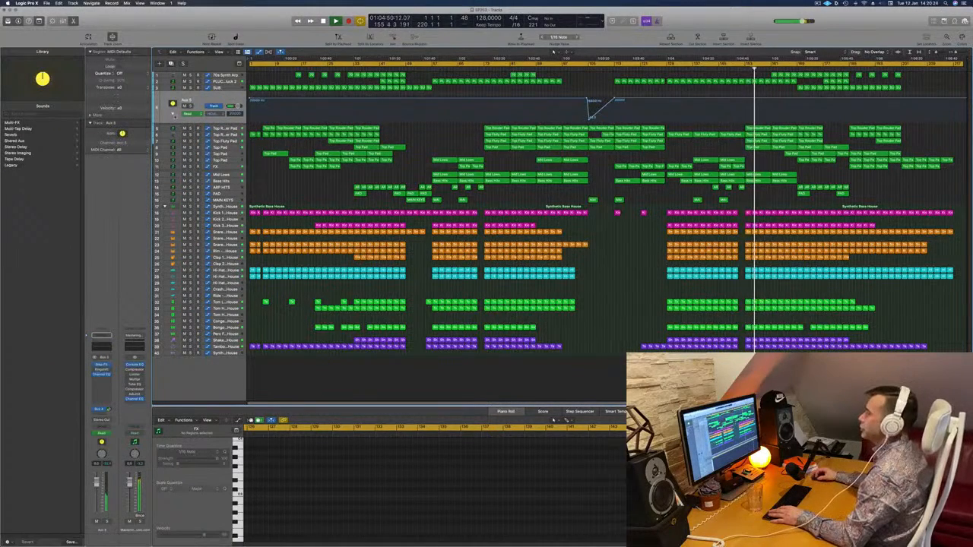
click(172, 114)
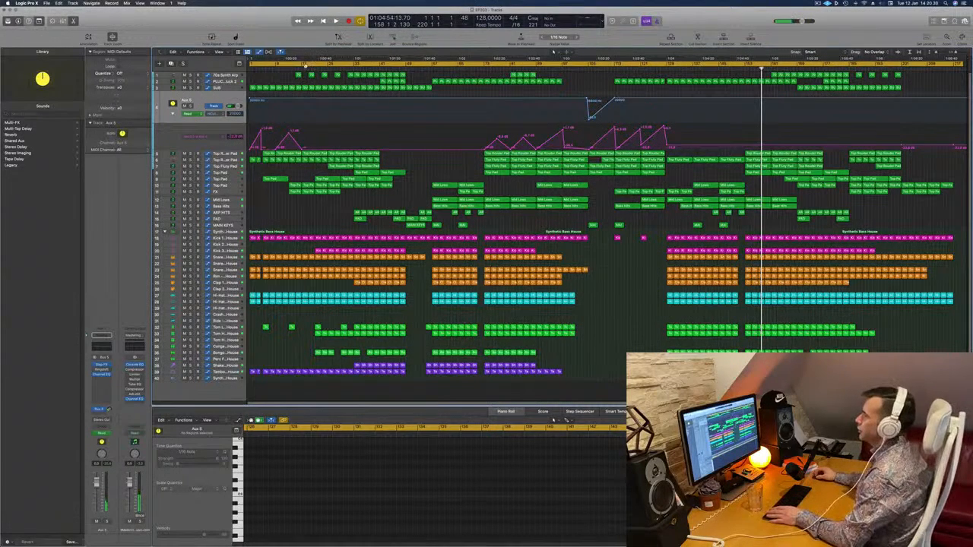
click(305, 65)
drag(253, 64, 302, 64)
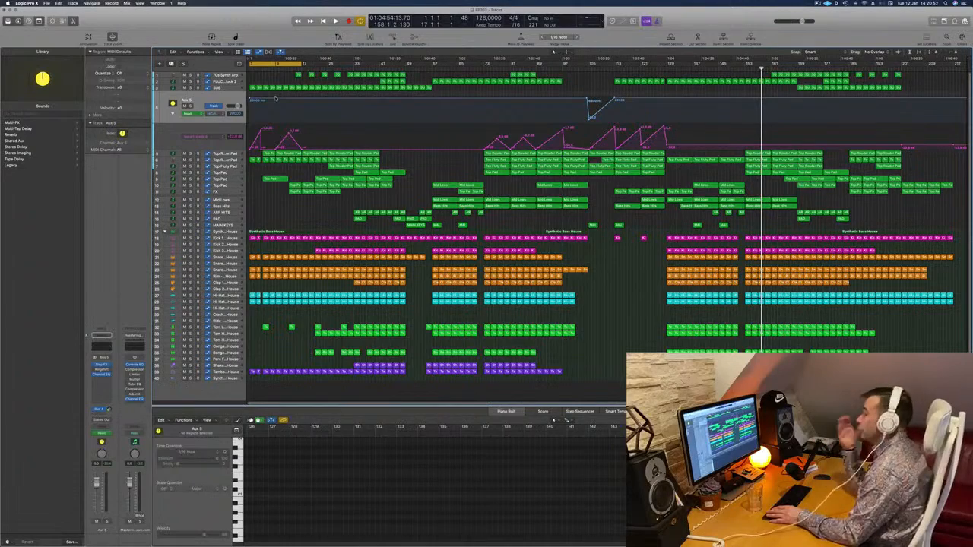
key(space)
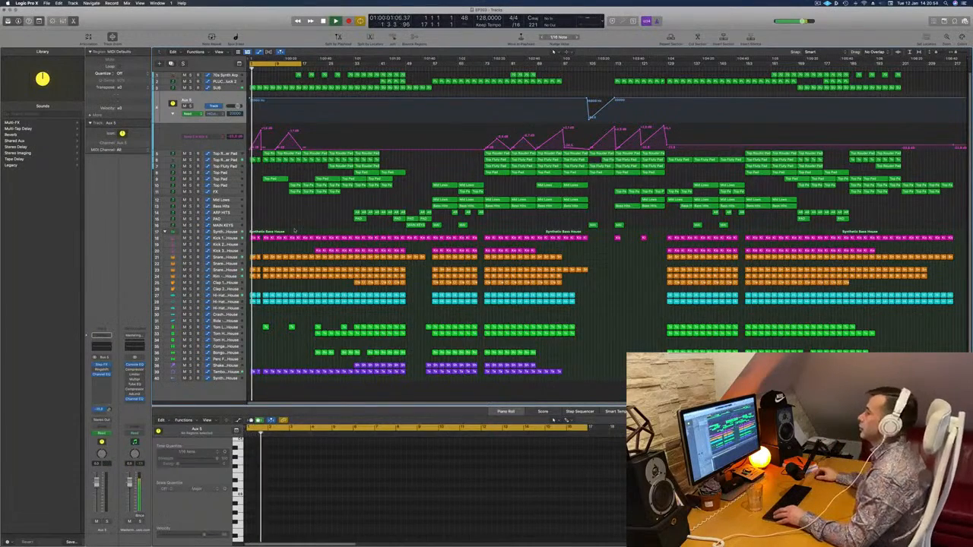
Audition the lower Top Rounder Pad track in solo from bar 1, return to the full mix, and clear its region selection.
scroll(298, 216, up, 1)
scroll(298, 216, up, 5)
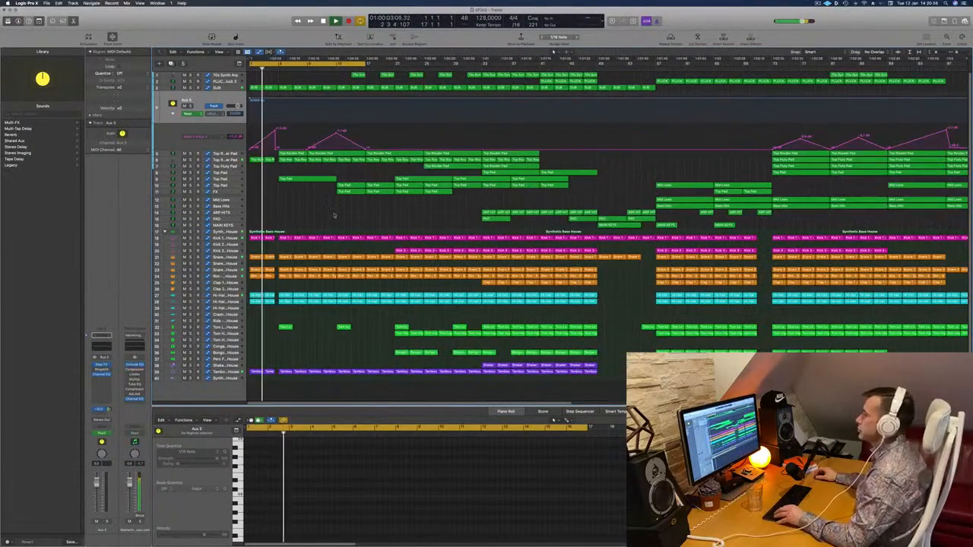
scroll(333, 214, up, 2)
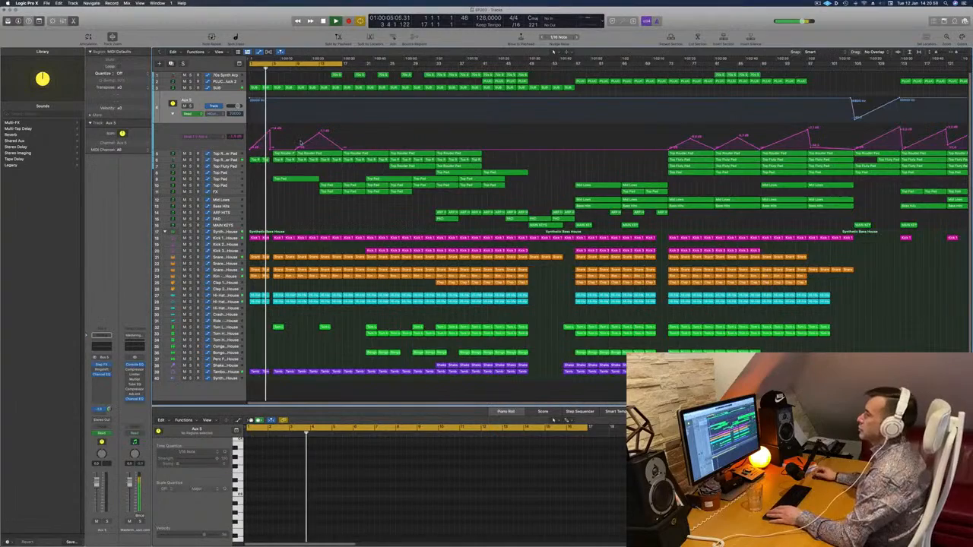
click(228, 160)
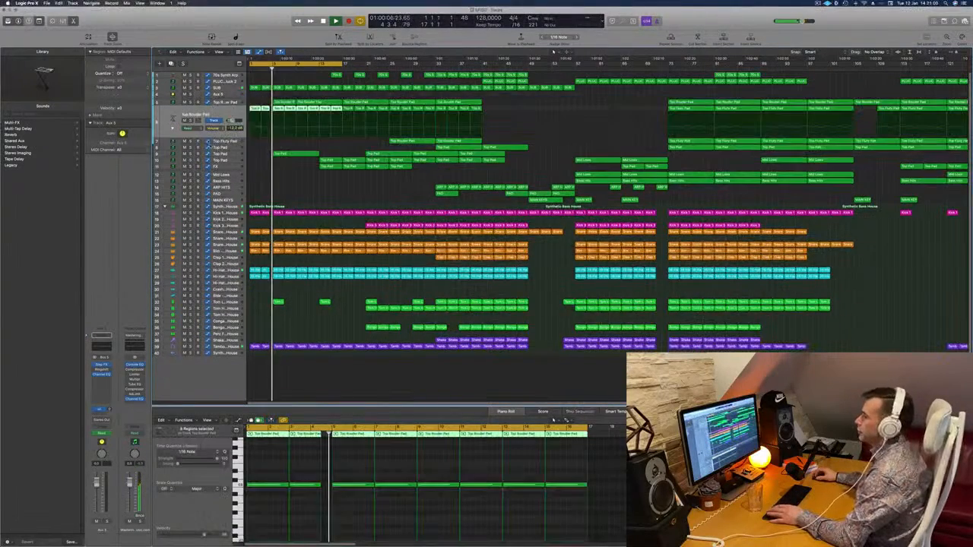
key(space)
key(space)
key(s)
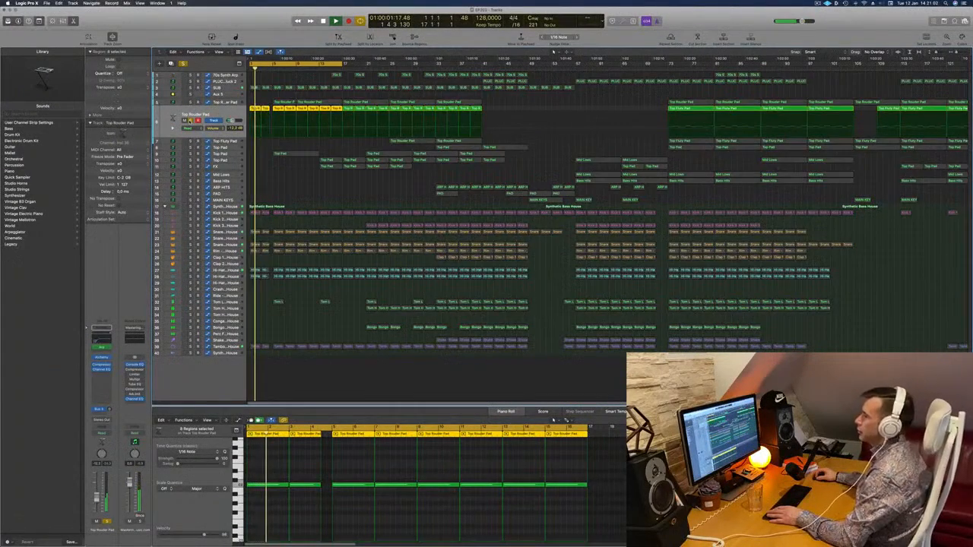
key(s)
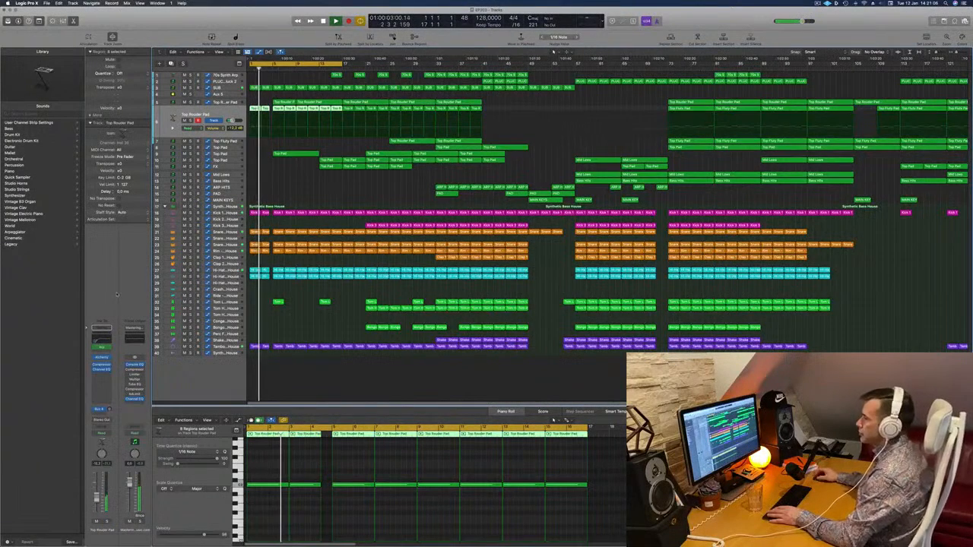
click(296, 190)
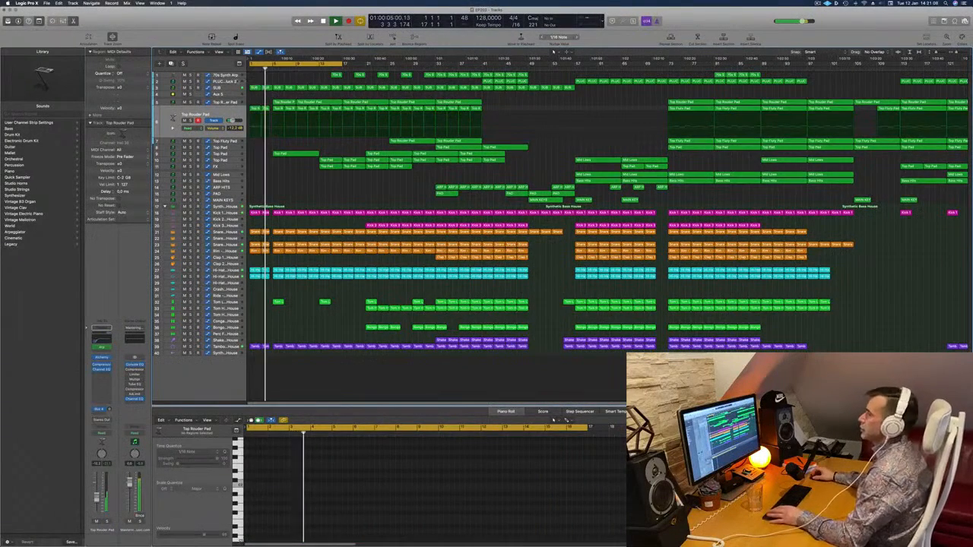
Examine the SUB and upper Top Rounder Pad notes during playback, and expand the Aux 5 track's additional automation lane.
click(224, 88)
key(s)
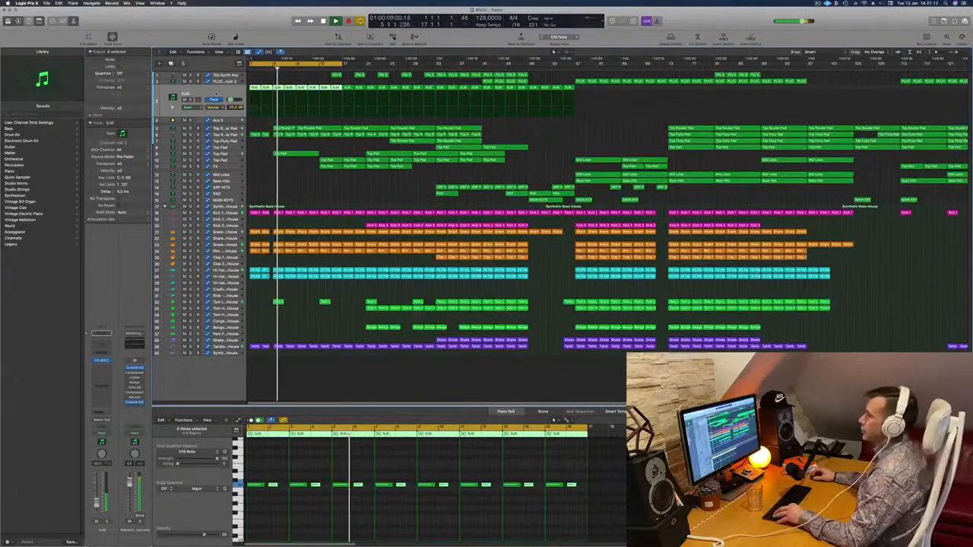
key(super+Left)
key(super+Left)
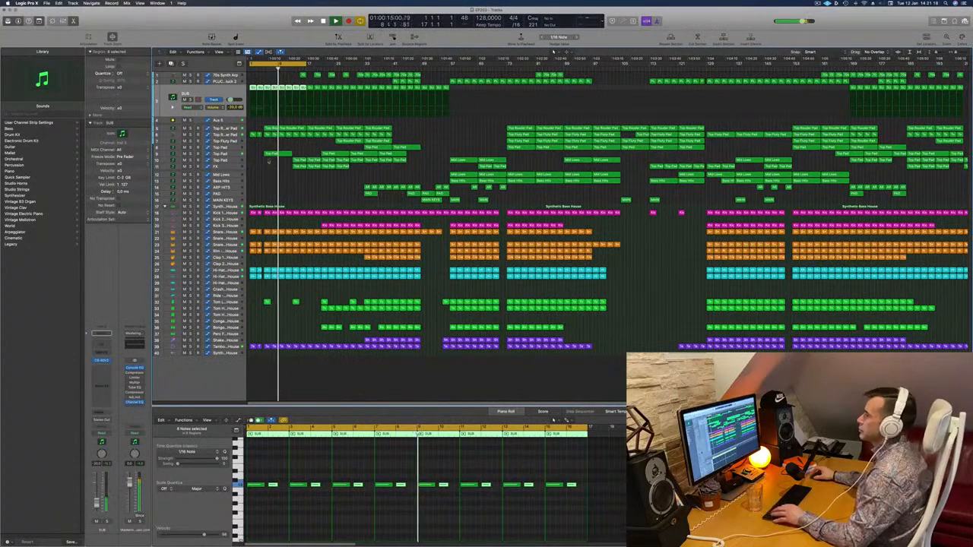
click(226, 128)
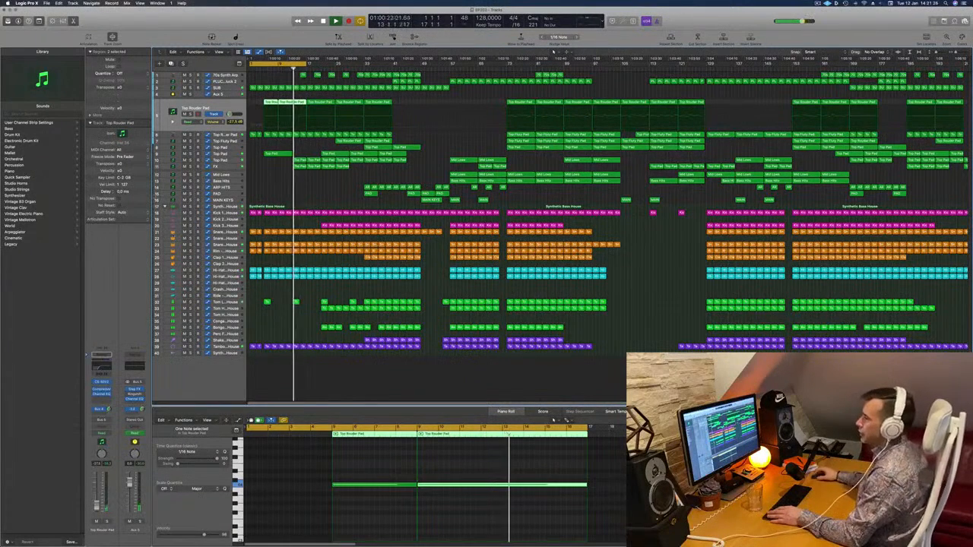
click(225, 94)
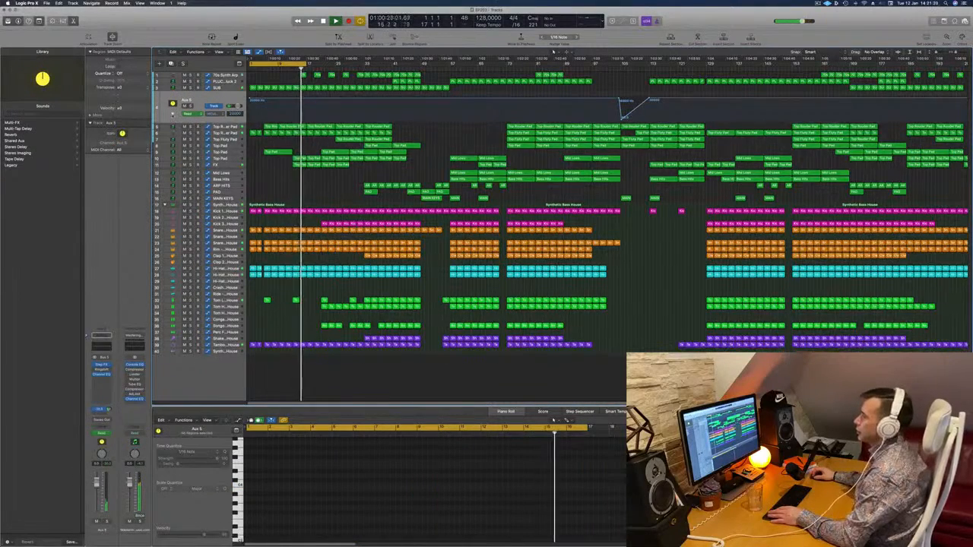
click(173, 114)
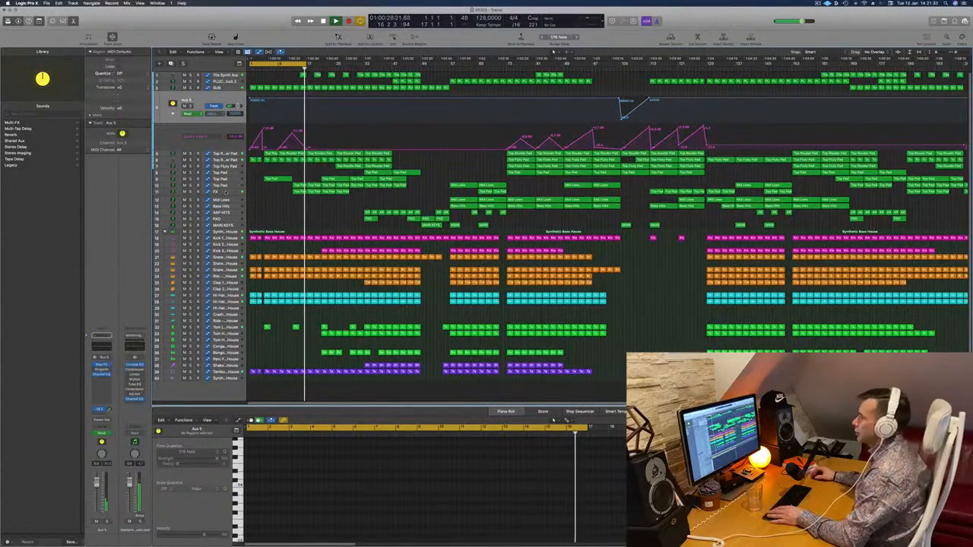
Expand the FX track's Volume automation lane and add a volume point at about bar 17 while replaying the passage before it.
click(225, 193)
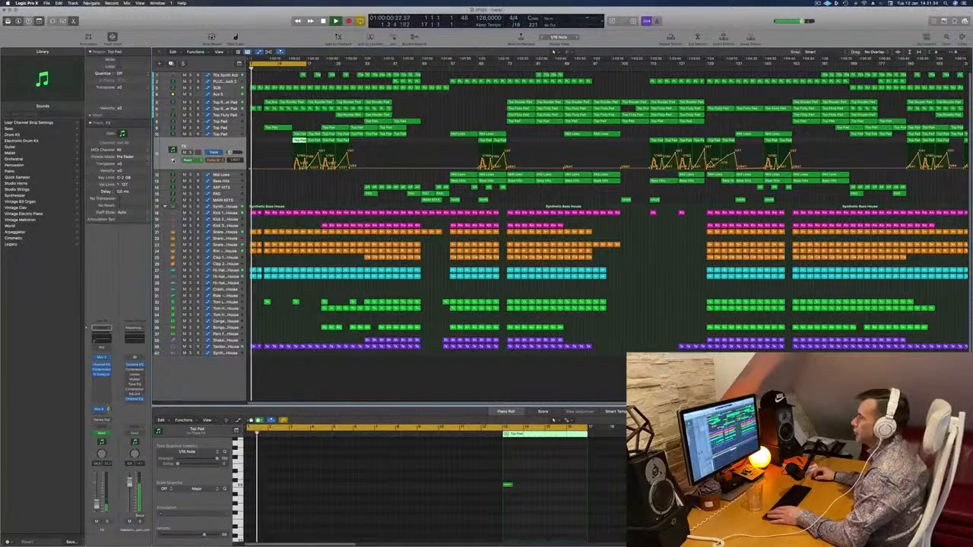
click(173, 160)
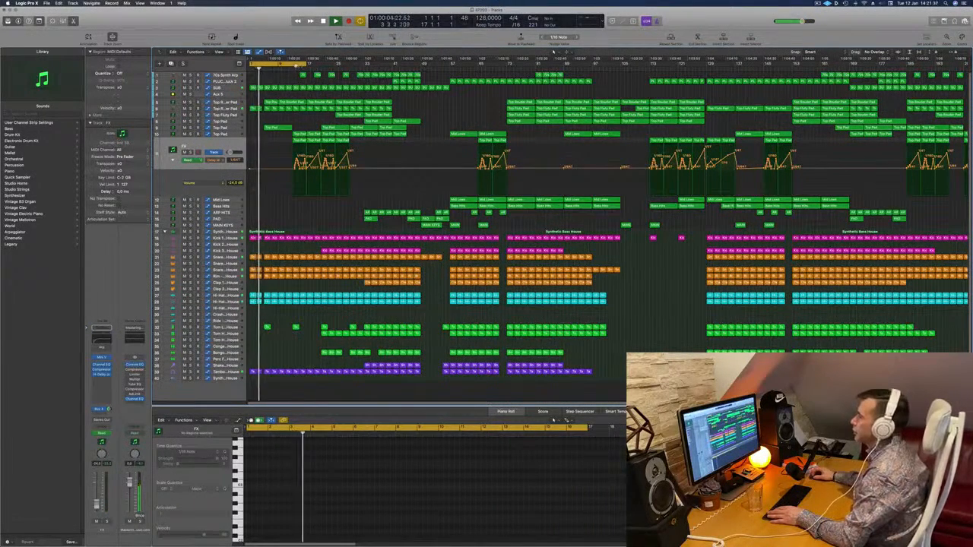
drag(295, 65, 275, 70)
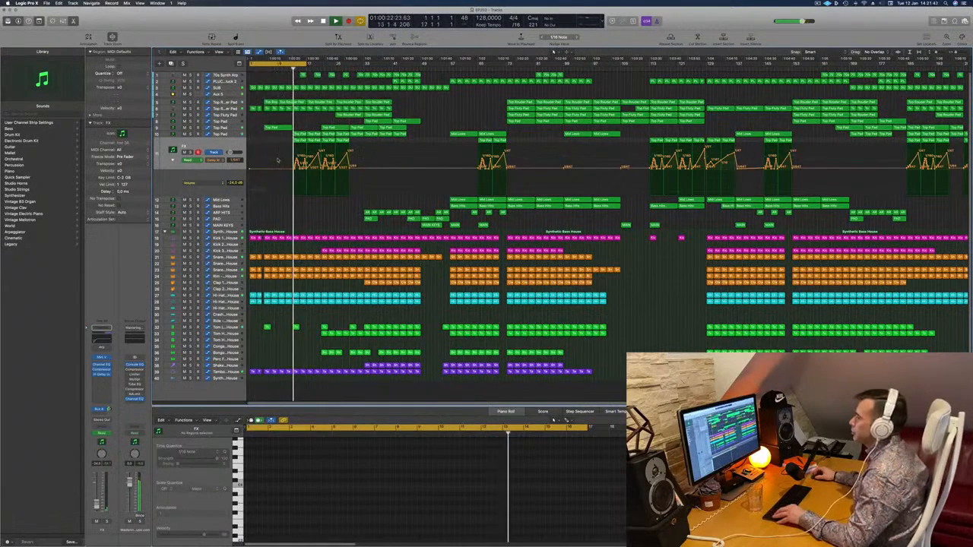
key(super+Right)
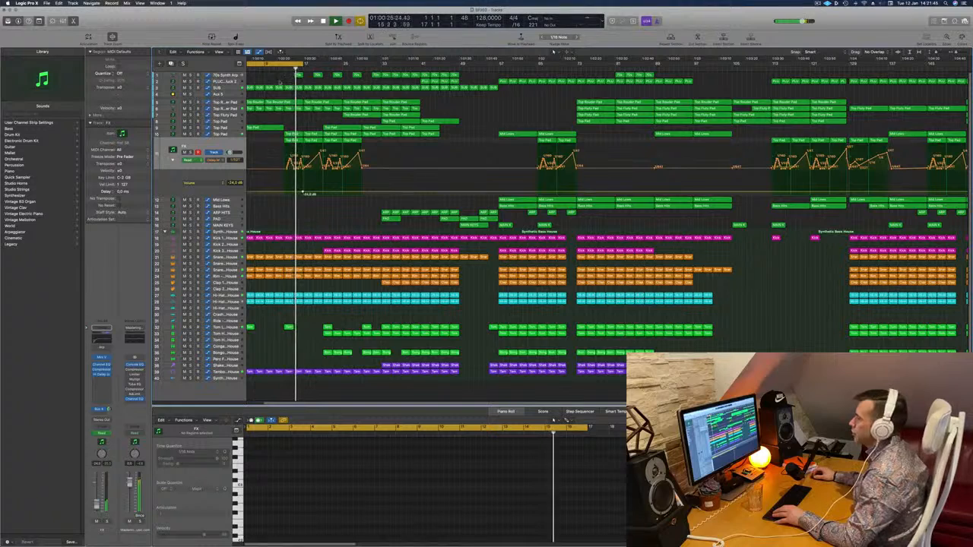
click(283, 70)
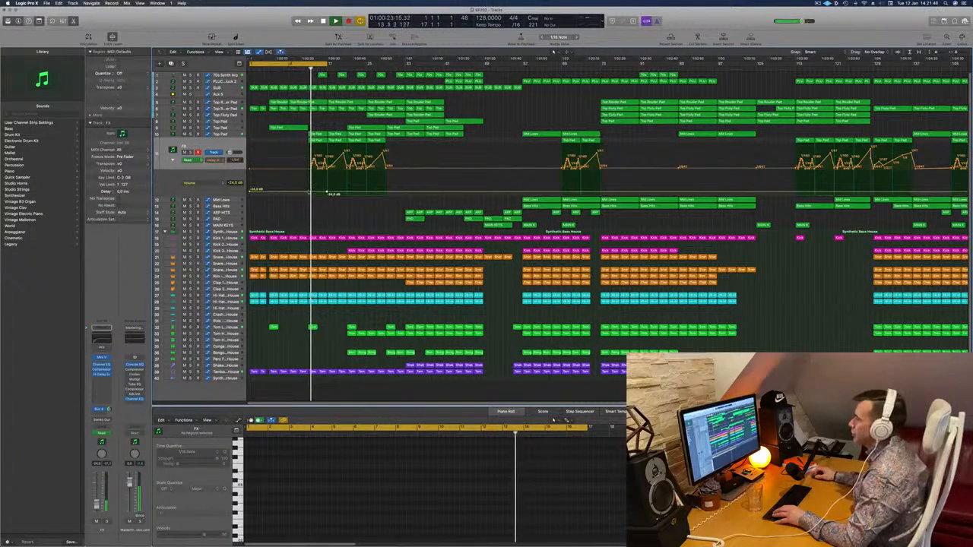
Lower the FX track's volume automation at about bars 13 and 17, and replay the passage.
click(309, 191)
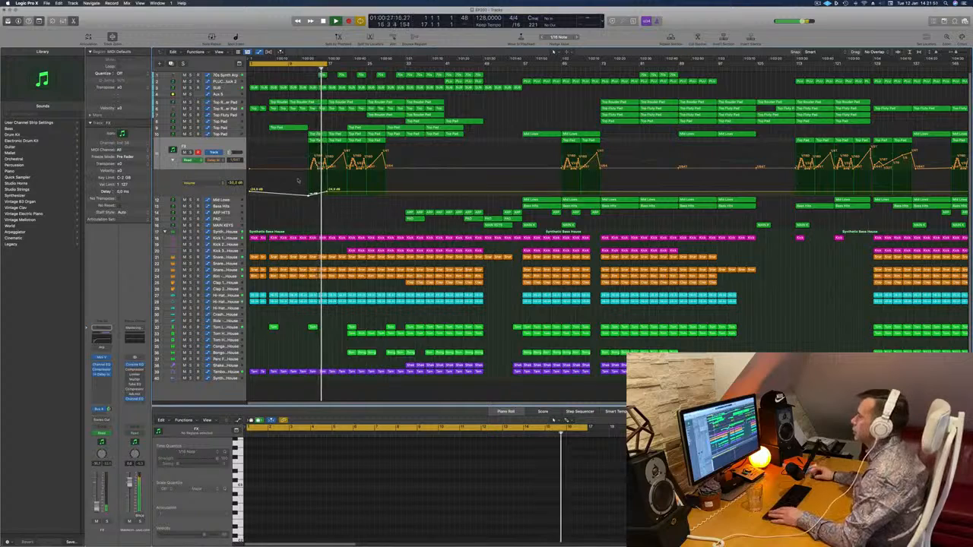
drag(327, 192, 327, 194)
click(308, 66)
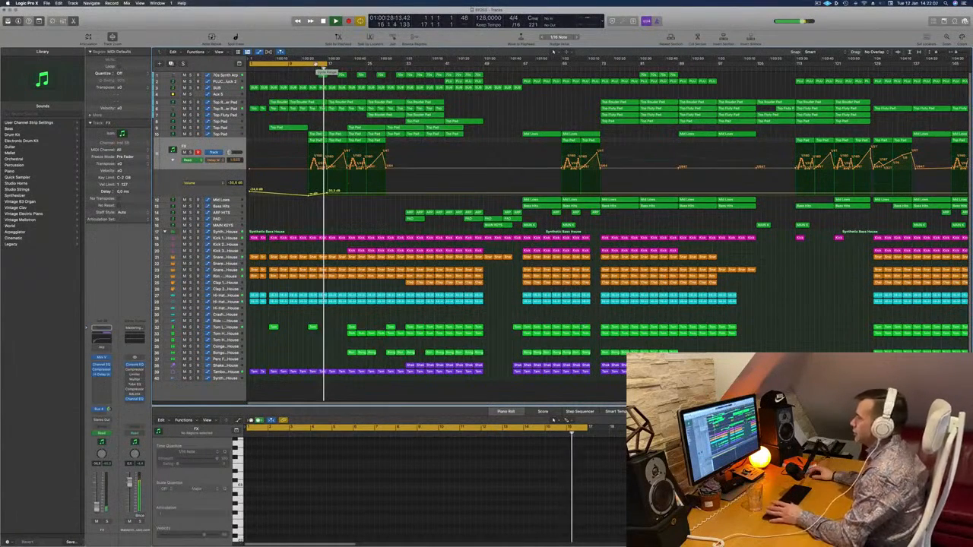
Extend the cycle range from bar 1 to a length of 32 bars and replay the arrangement from about bar 12.
key(Return)
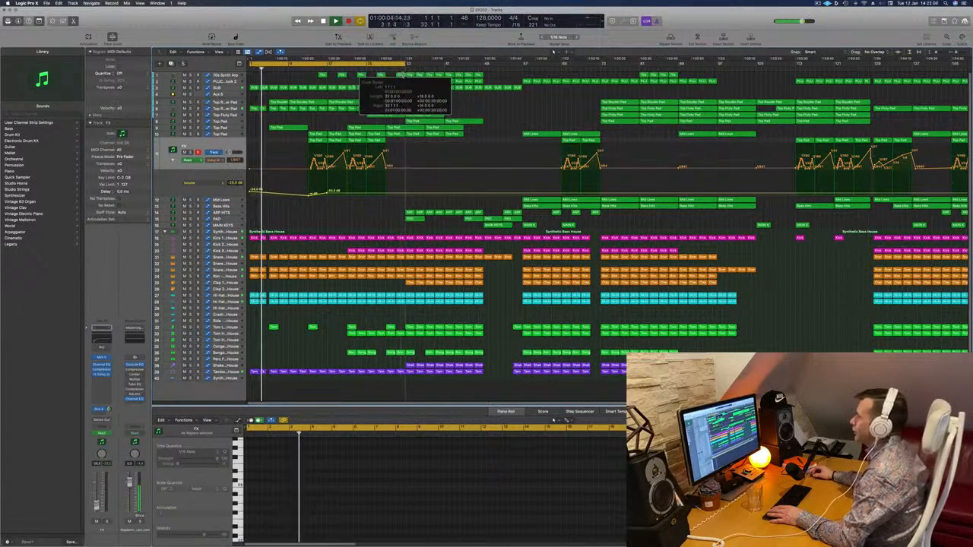
click(302, 68)
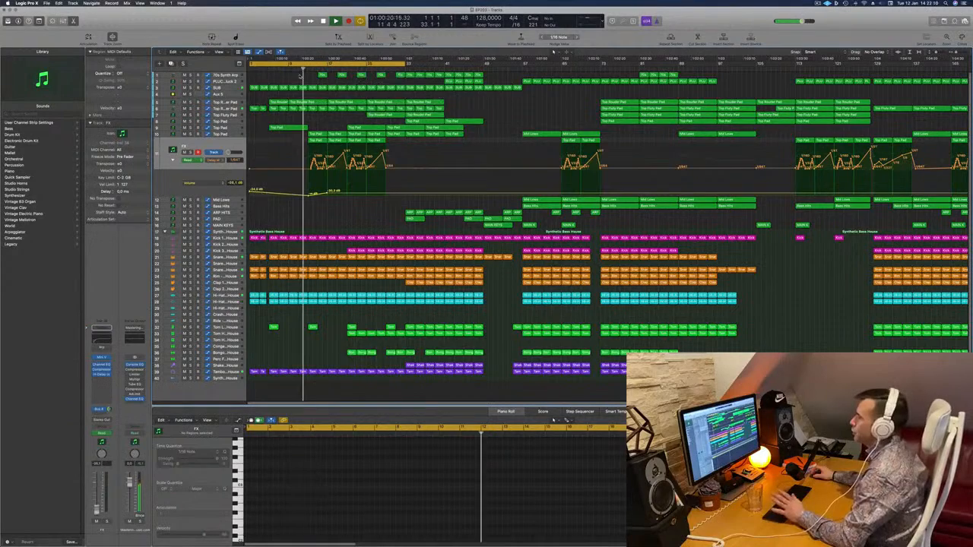
scroll(306, 199, right, 1)
scroll(305, 200, left, 3)
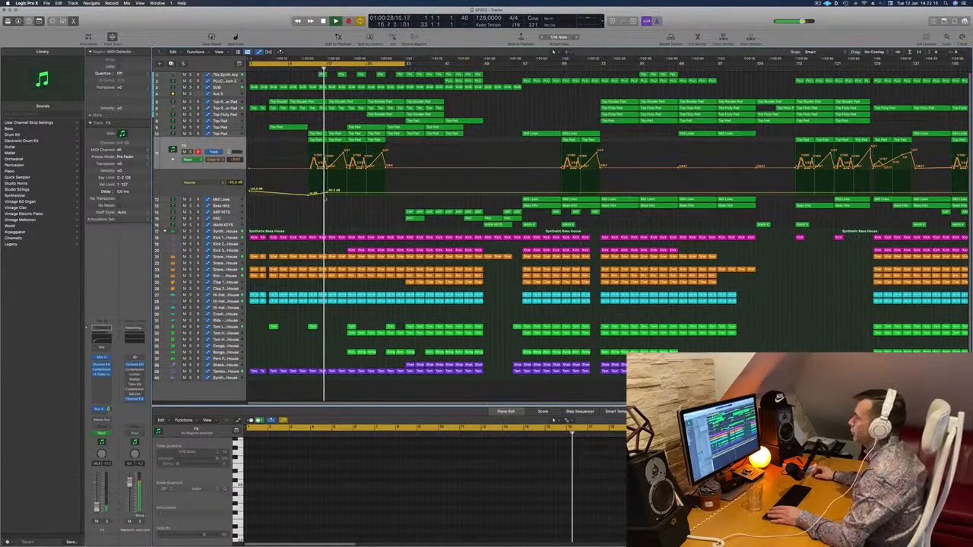
Add FX volume automation points at about bars 21 and 25, raising the first and lowering the second, and replay the passage.
scroll(330, 203, up, 1)
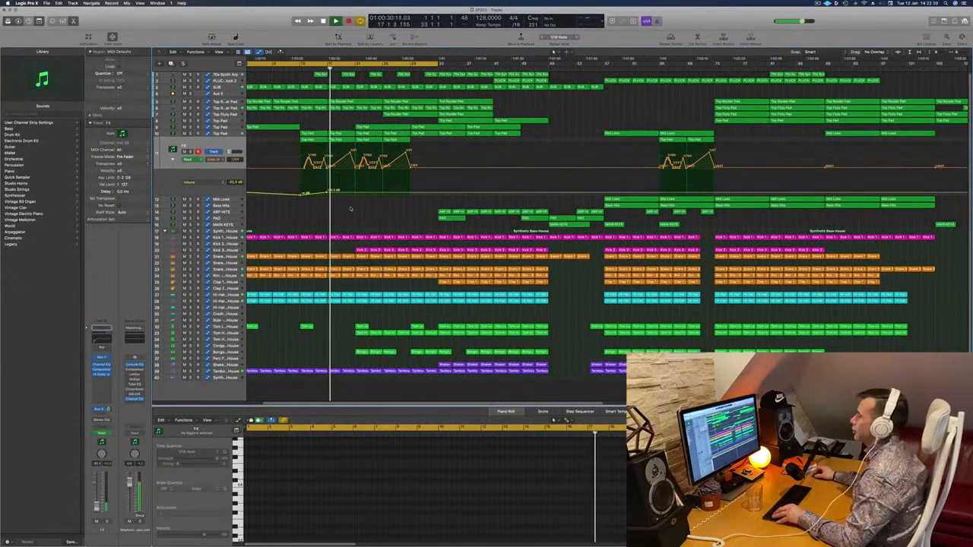
scroll(362, 226, up, 3)
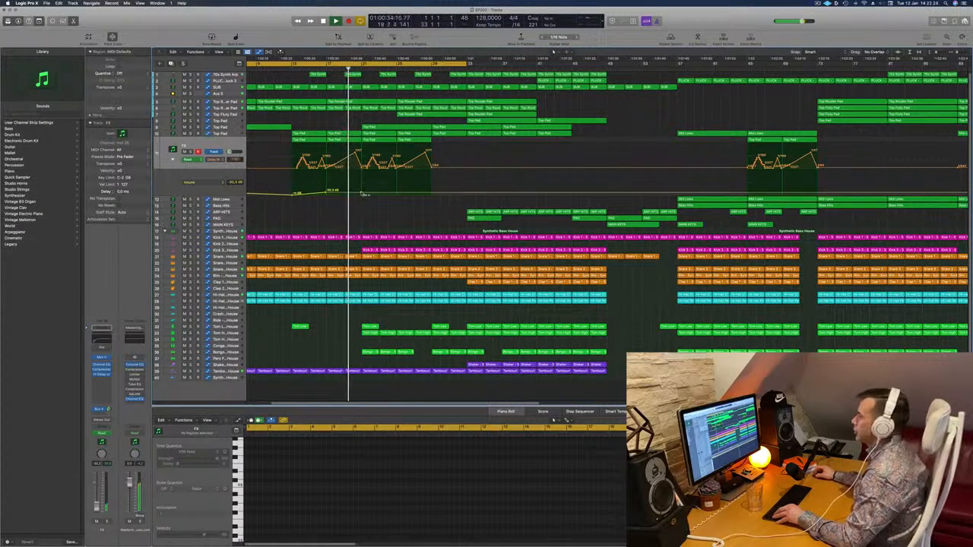
click(366, 189)
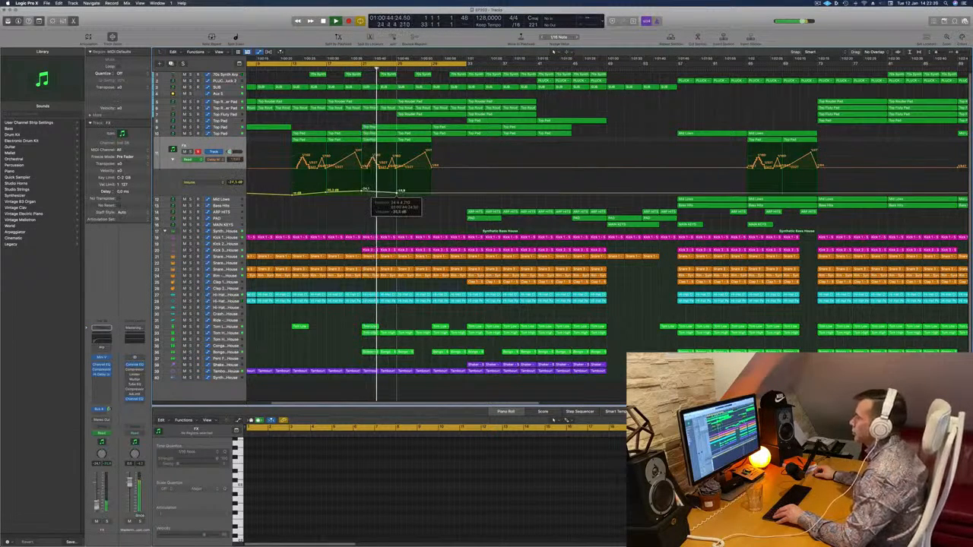
click(315, 69)
Delete the short section of the kick, snare, rim and hi-hat regions just before bar 21 to make a drum gap.
scroll(444, 252, up, 3)
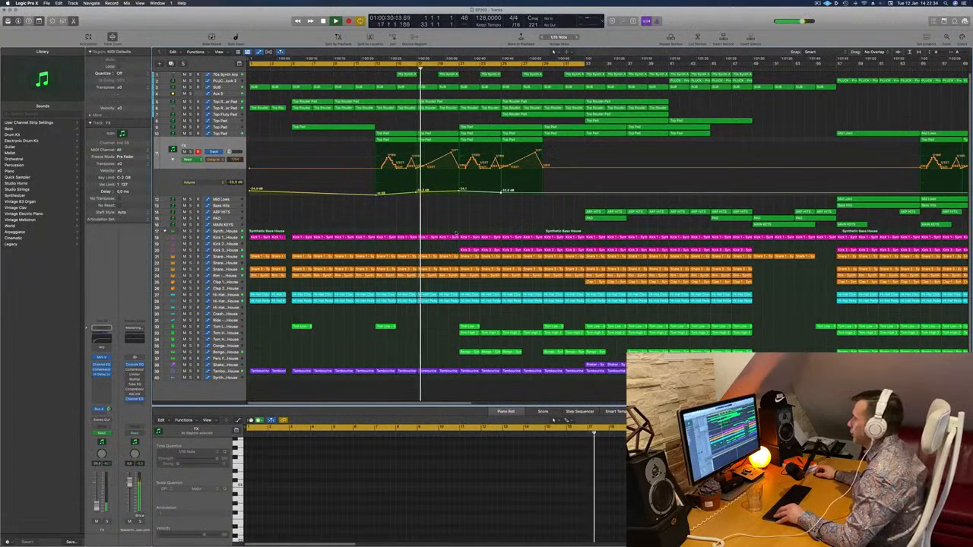
drag(454, 231, 458, 314)
key(Delete)
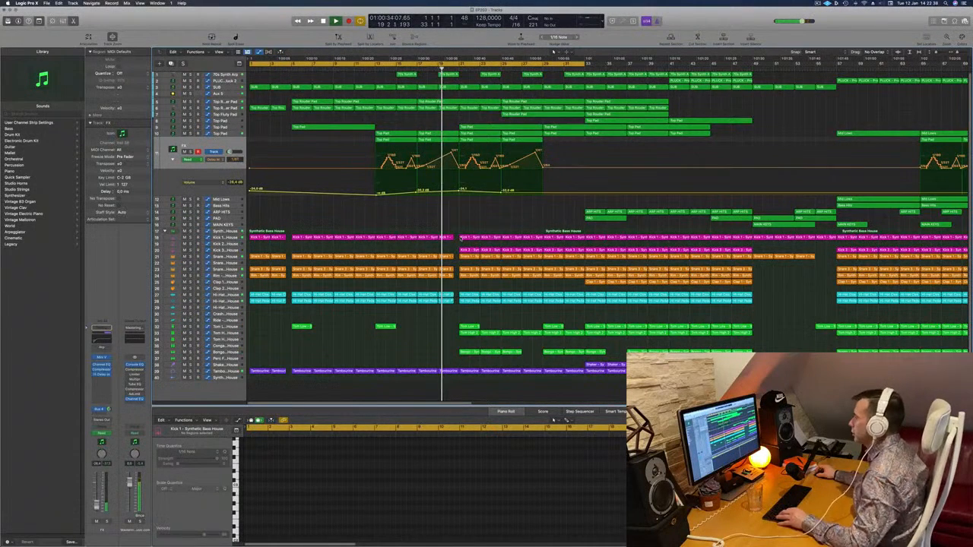
Stop playback, copy the Kick 3 region from bar 21 to bar 19, and keep only its short end piece before bar 21.
click(470, 251)
key(space)
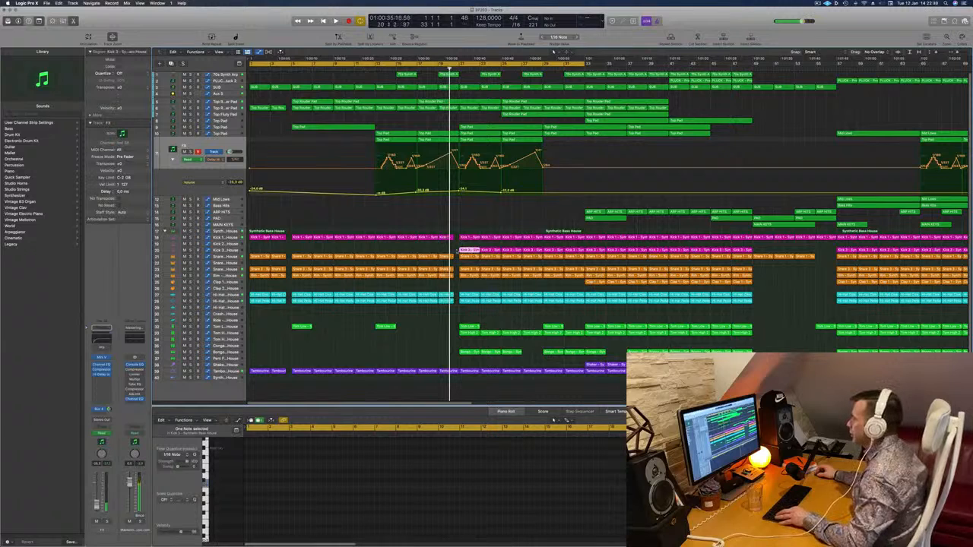
drag(458, 250, 446, 251)
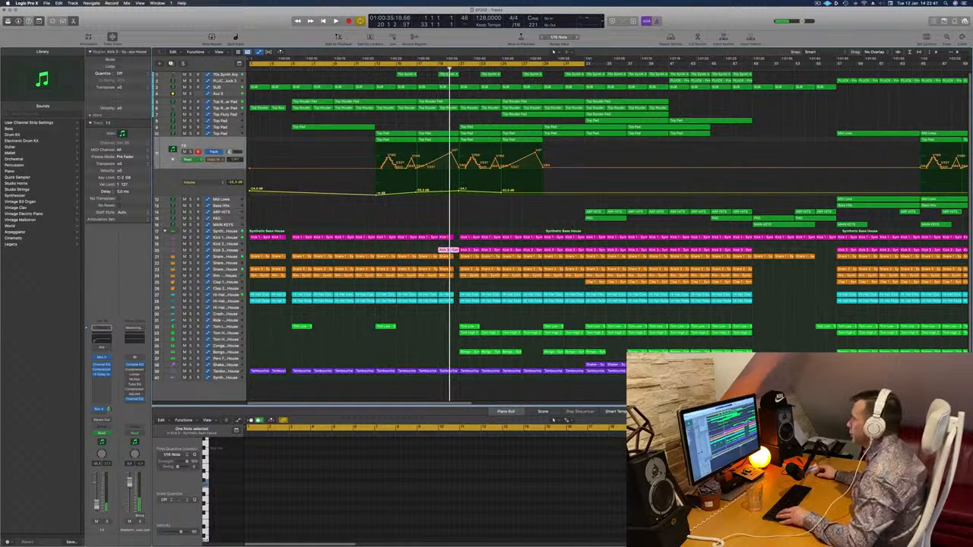
click(448, 251)
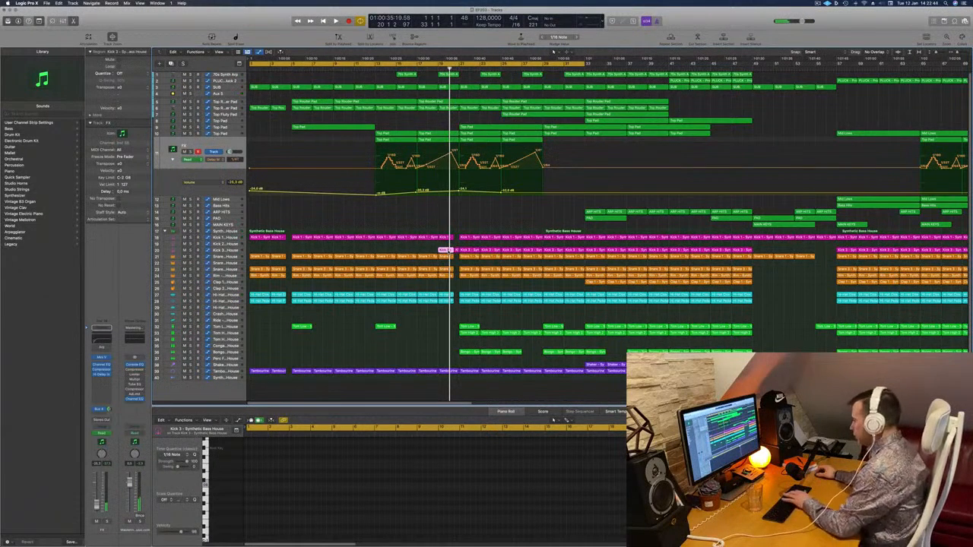
Play the arrangement through bar 21 and onward to review the drum gap, the added Kick 3 piece and the FX volume automation.
key(space)
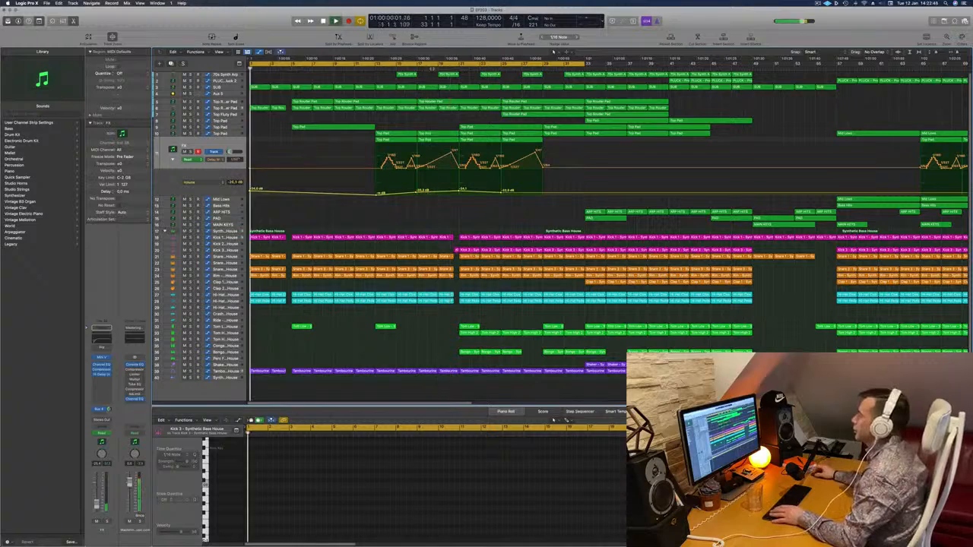
key(super+Left)
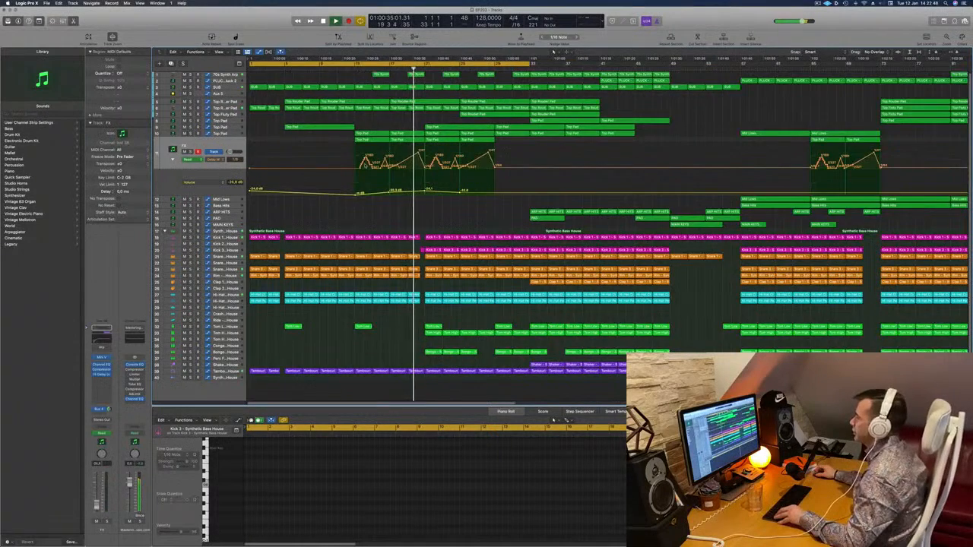
key(super+Right)
key(super+Right)
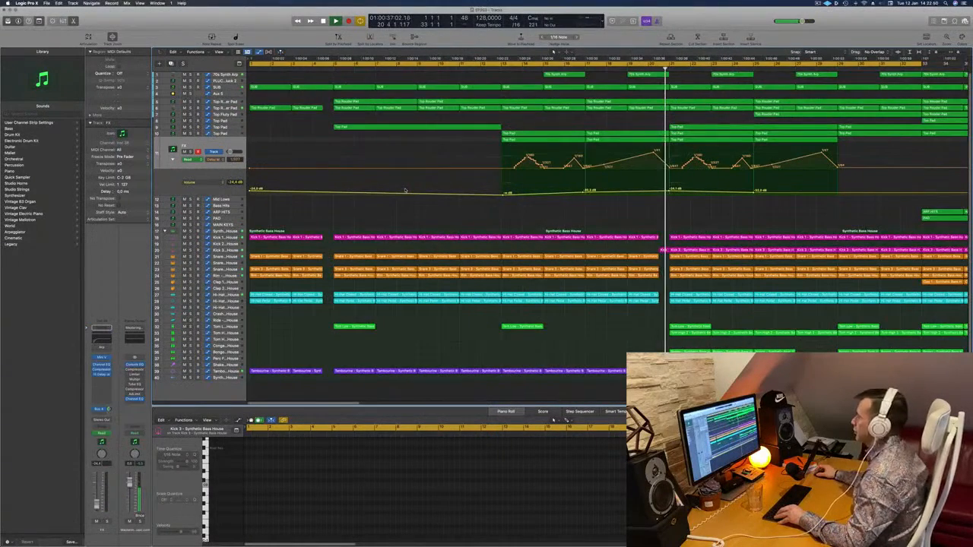
key(super+Left)
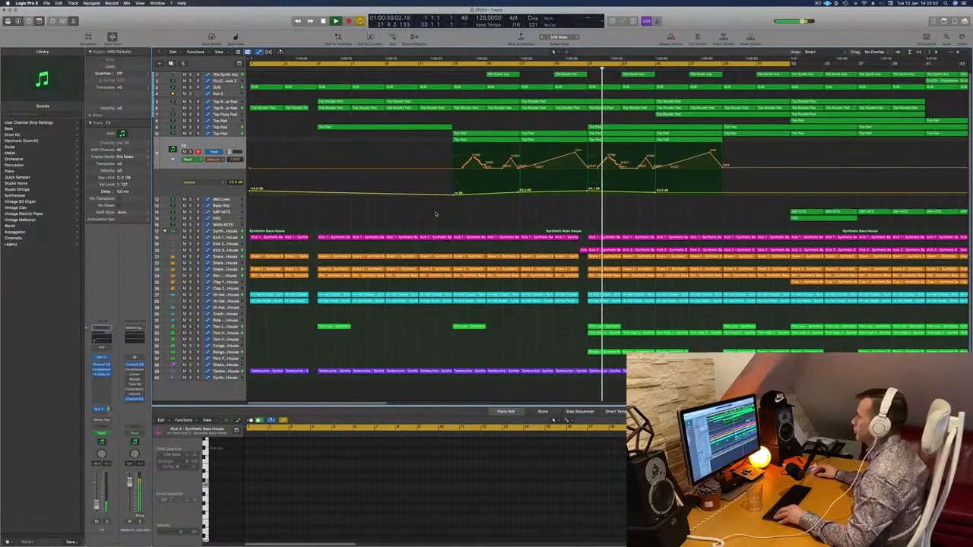
key(super+Left)
key(super+Left)
key(super+Left)
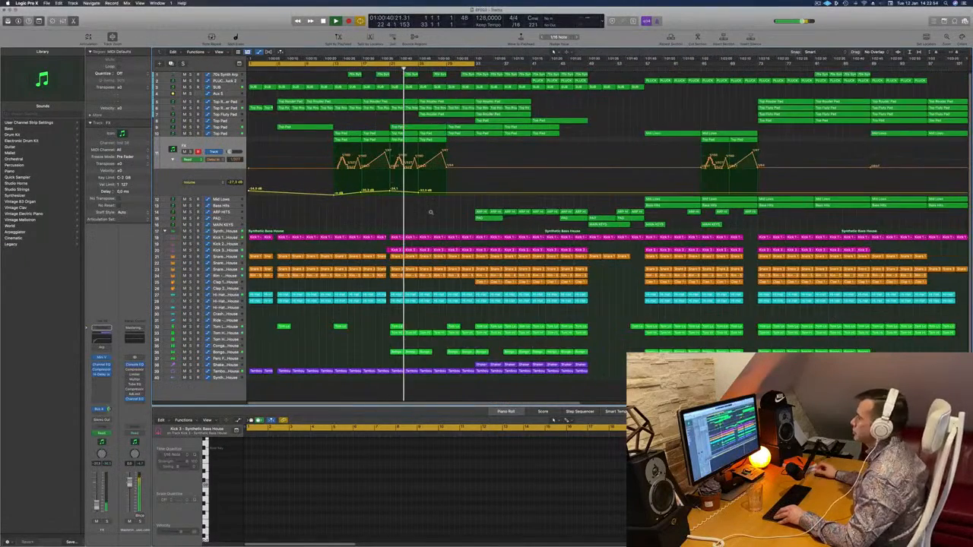
key(super+Right)
key(super+Left)
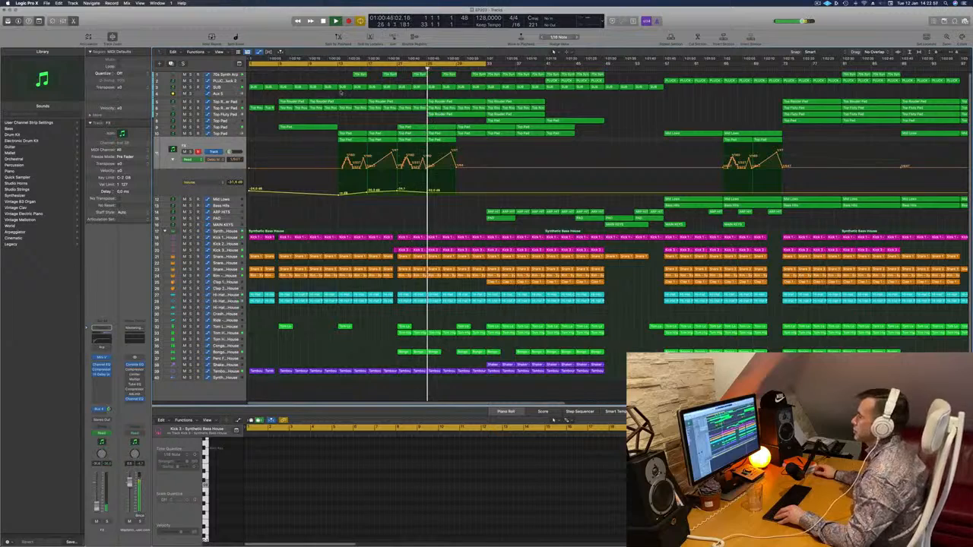
Examine the automation on the Top Pad track with regions from bar 5 while replaying the passage from about bars 21 and 27.
click(233, 128)
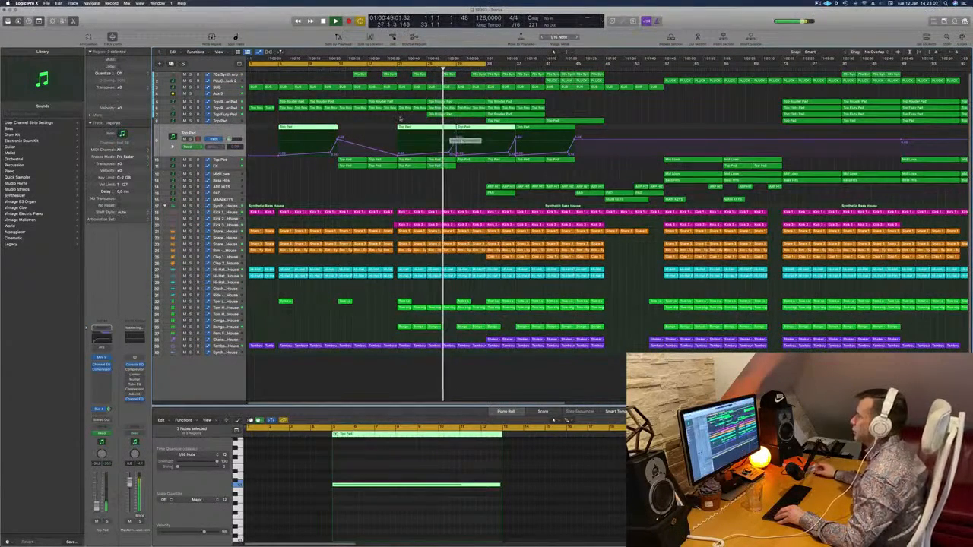
click(260, 120)
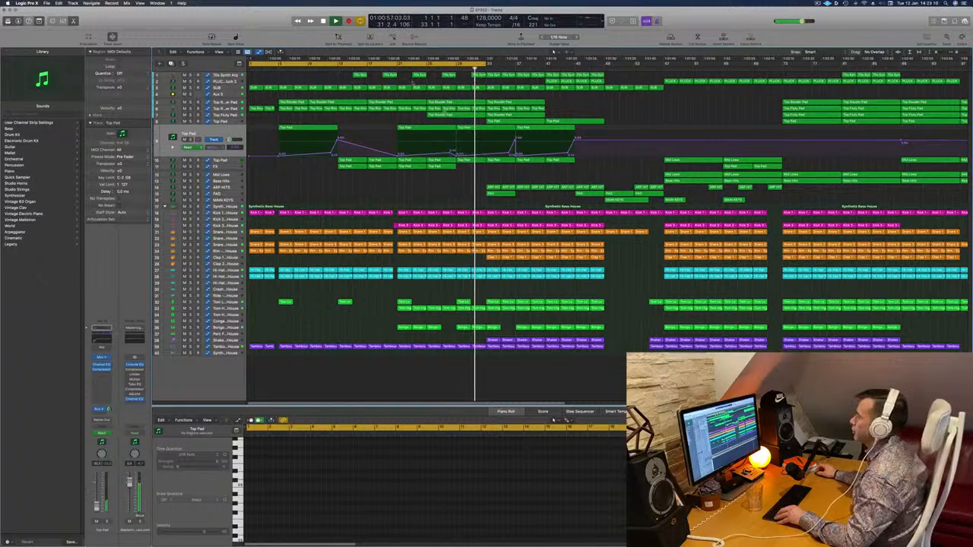
click(395, 69)
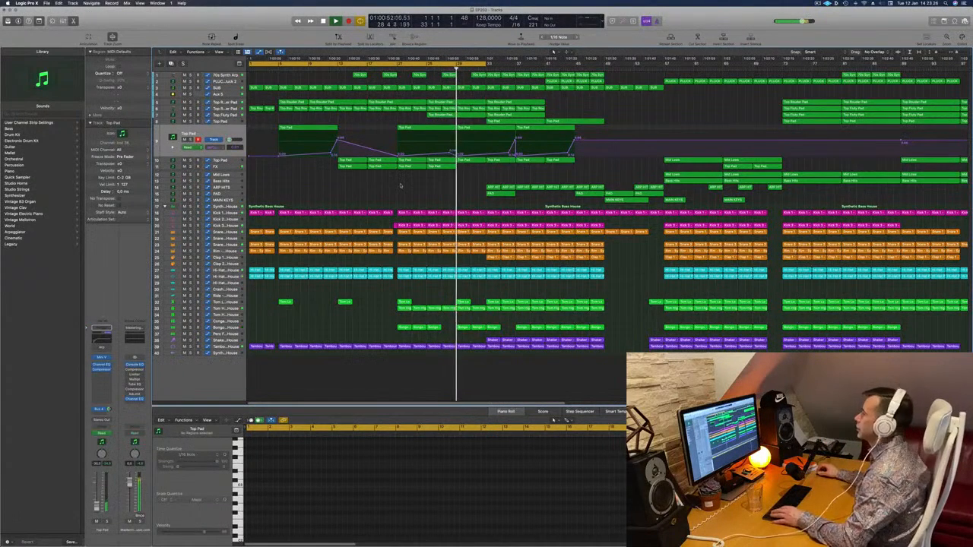
key(super+Right)
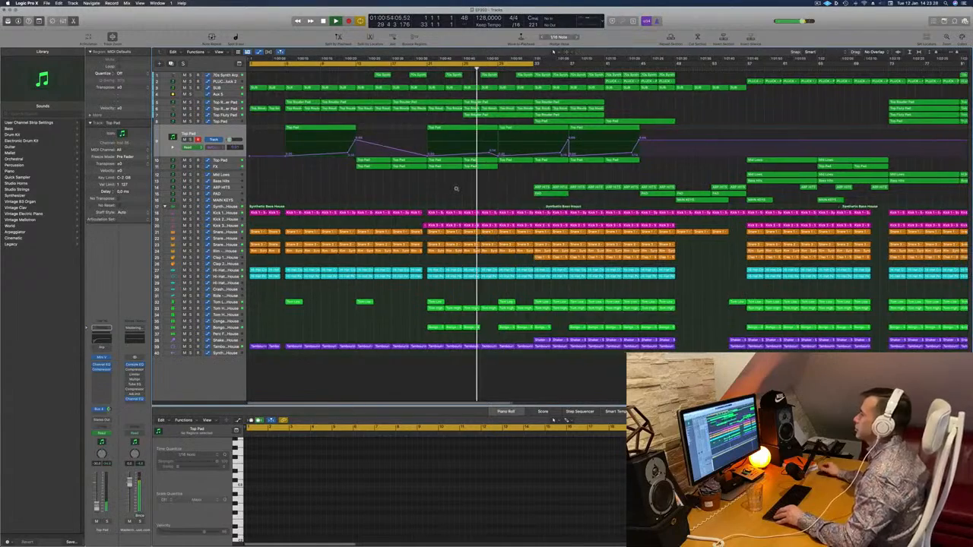
key(super+Left)
key(super+Left)
key(super+Left)
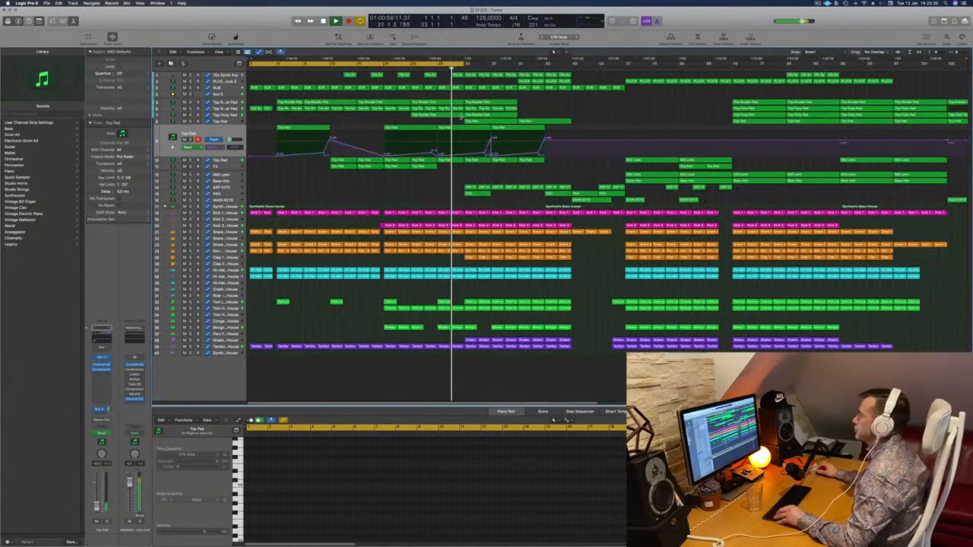
key(super+Left)
key(super+Right)
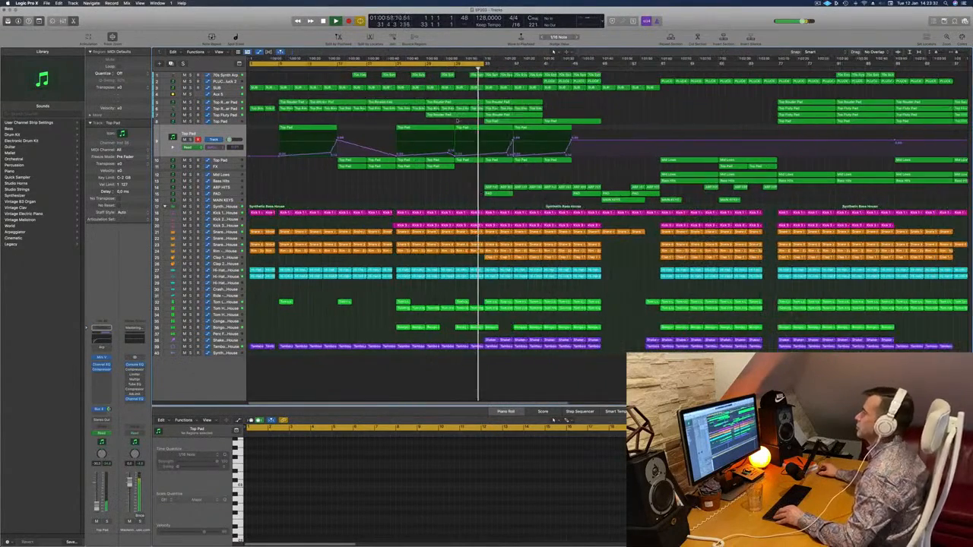
key(super+Left)
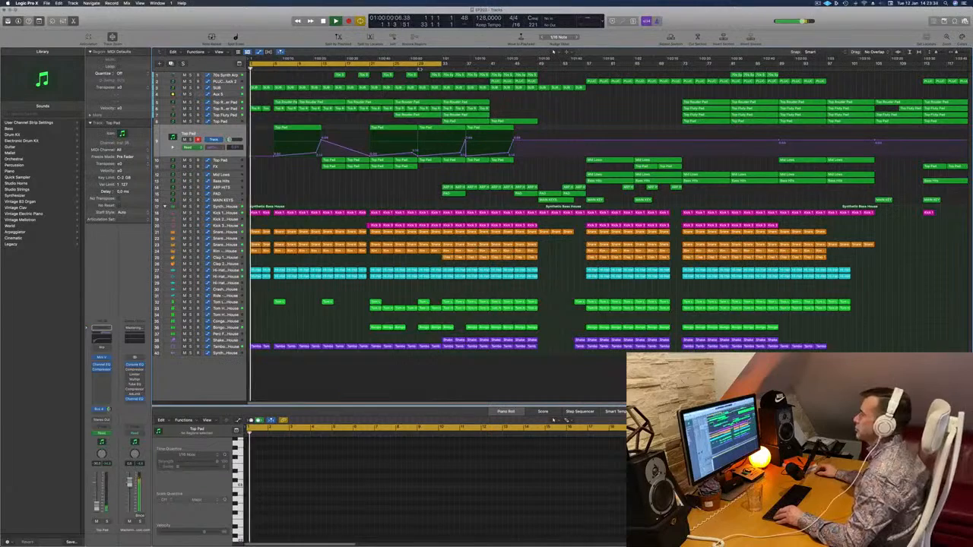
click(406, 69)
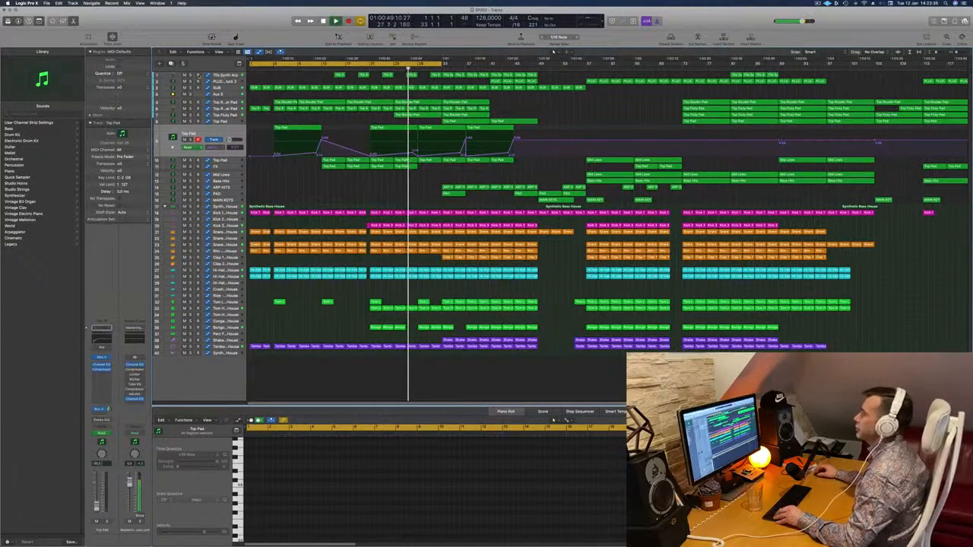
Solo and unsolo the 70s Synth Arp track twice during playback to compare it with the full mix.
click(200, 77)
key(s)
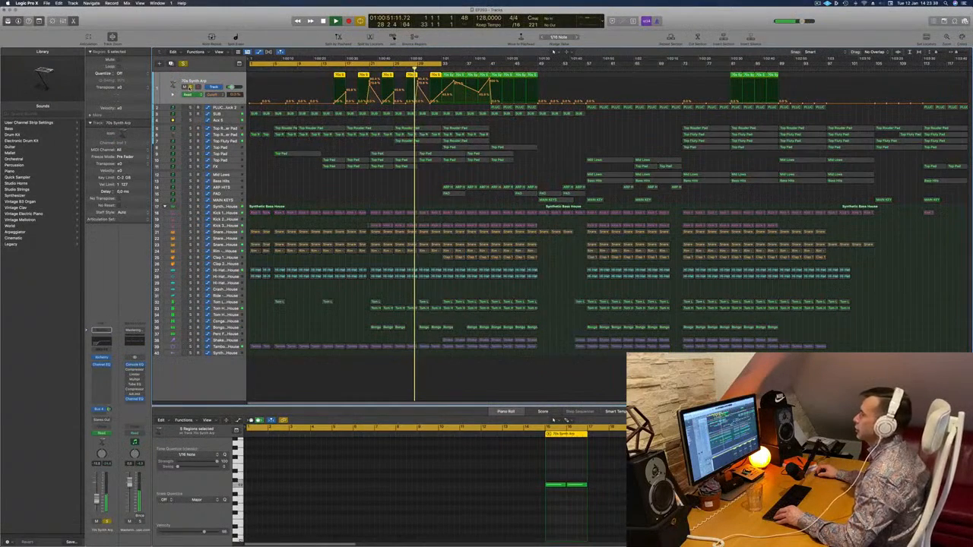
key(s)
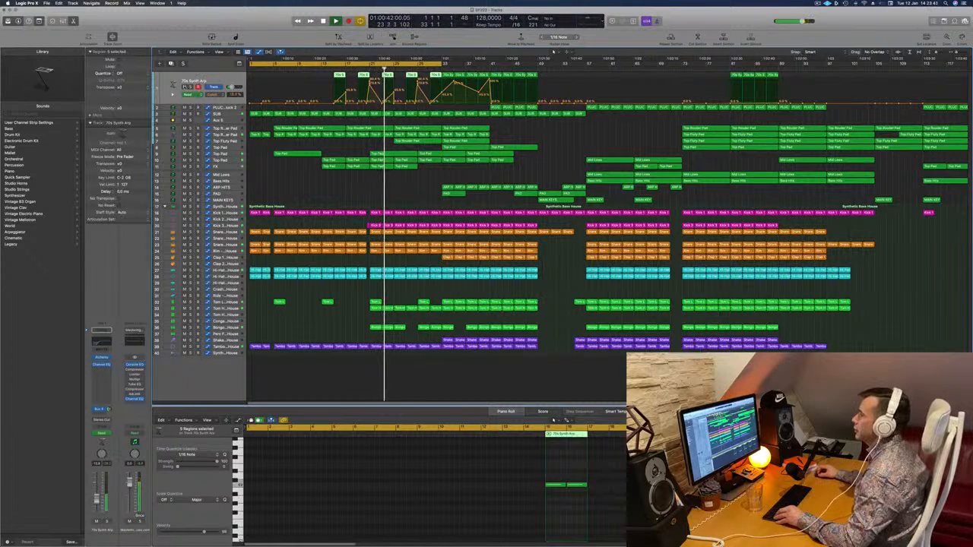
key(s)
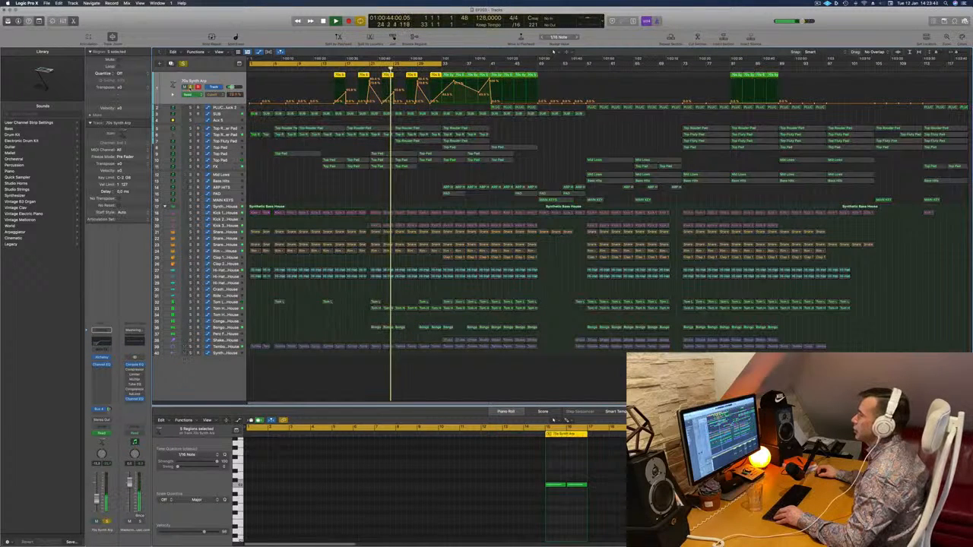
key(s)
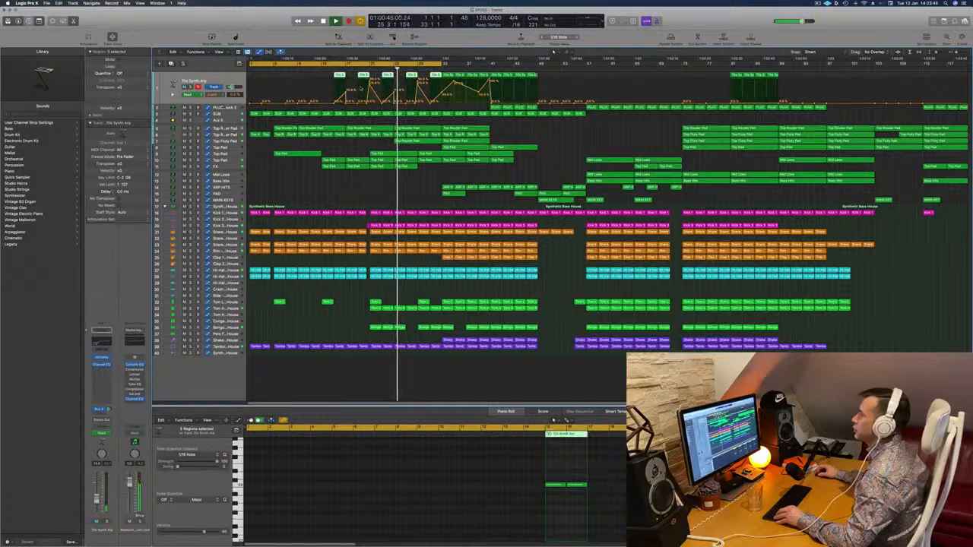
Raise the 70s Synth Arp cutoff automation point at about bar 25 and listen to the passage onward.
drag(394, 92, 394, 89)
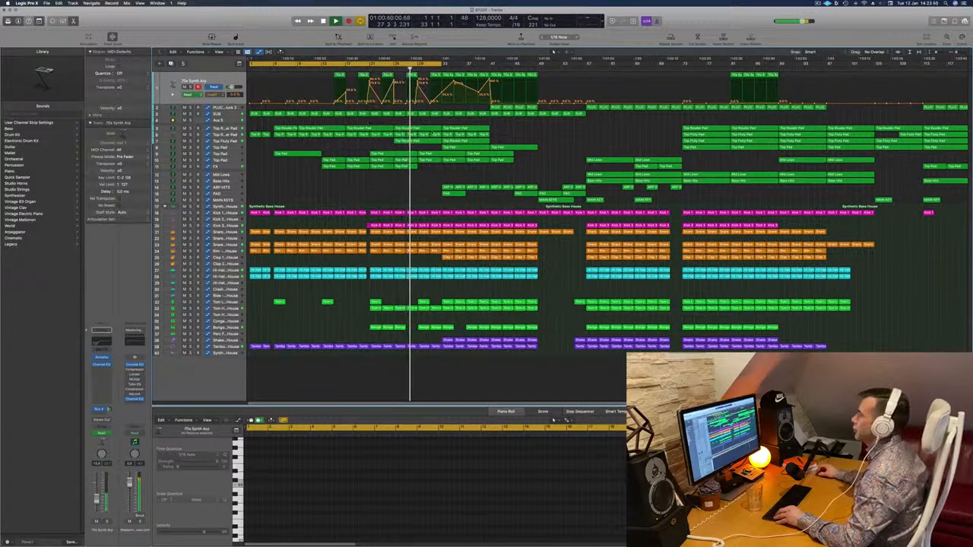
key(super+Right)
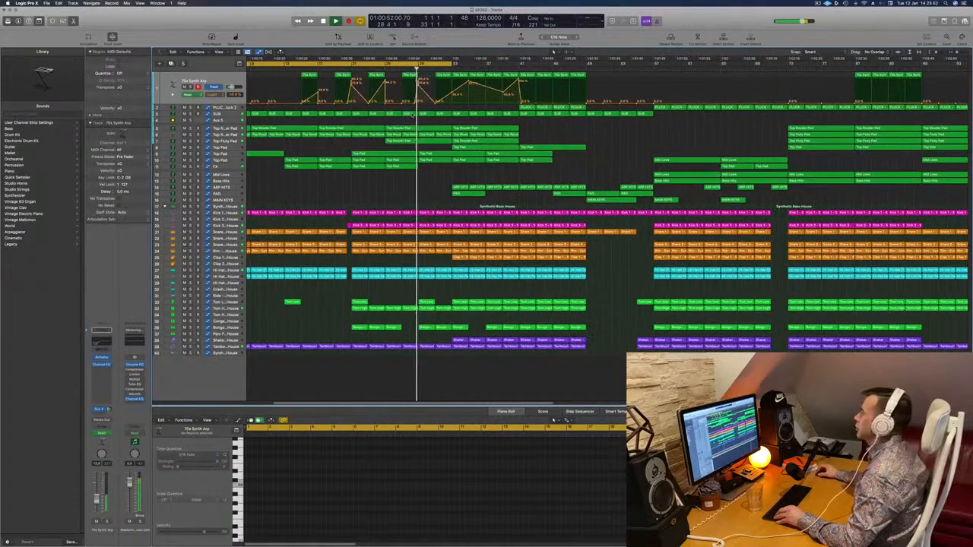
key(super+Left)
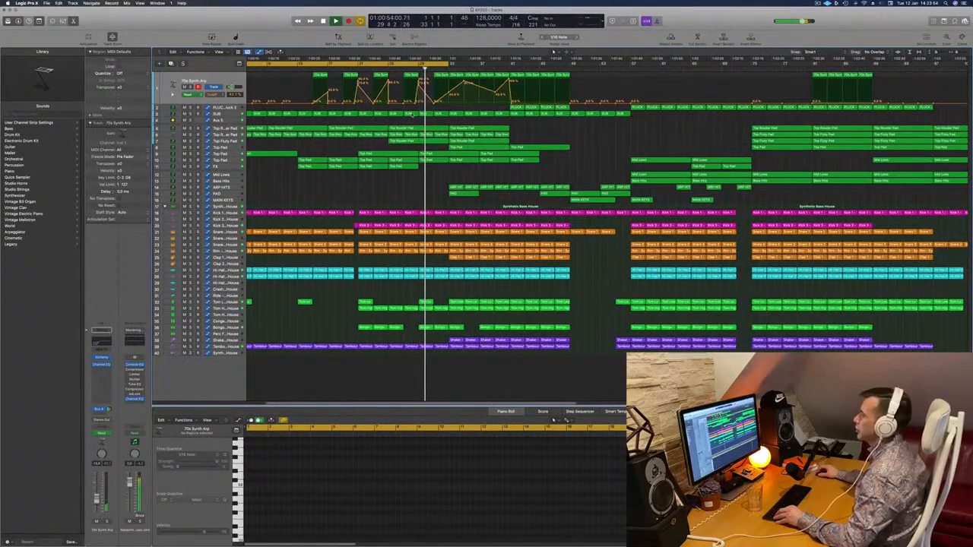
key(super+Left)
key(super+Left)
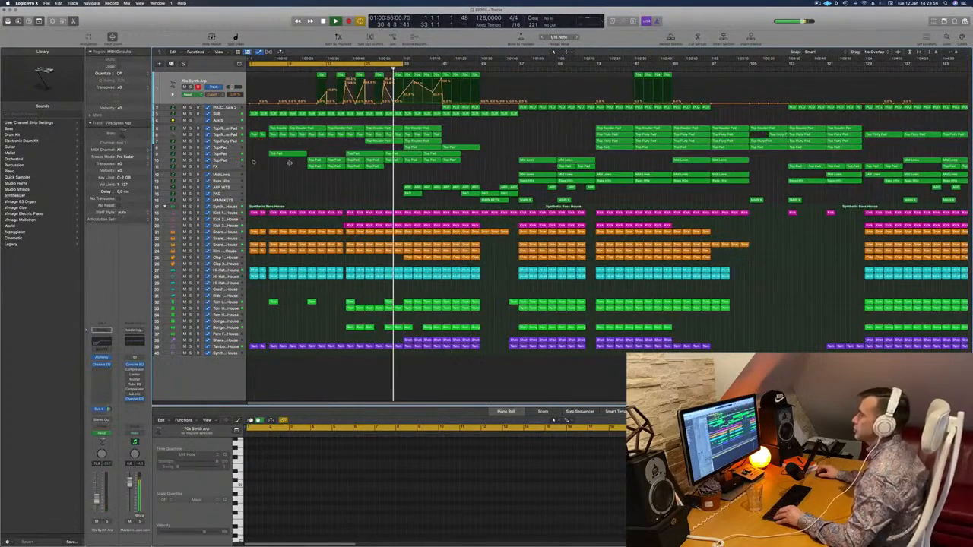
Move the cycle range to bars 33 to 49 and restart playback from there.
click(221, 167)
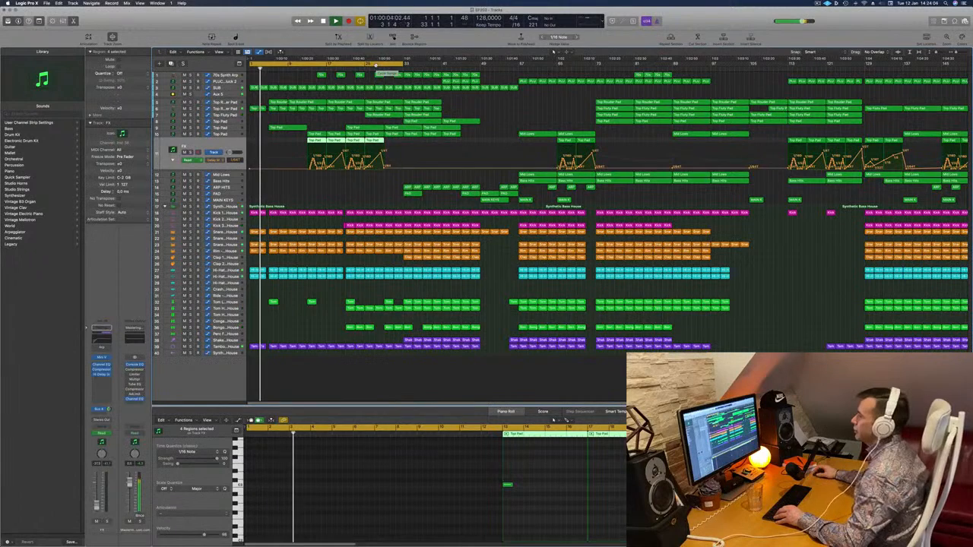
drag(373, 67, 480, 70)
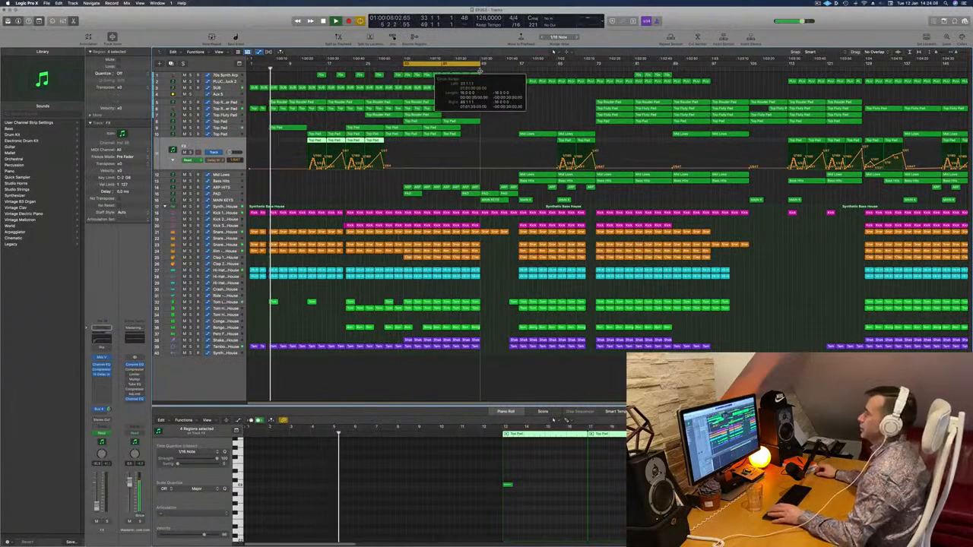
key(space)
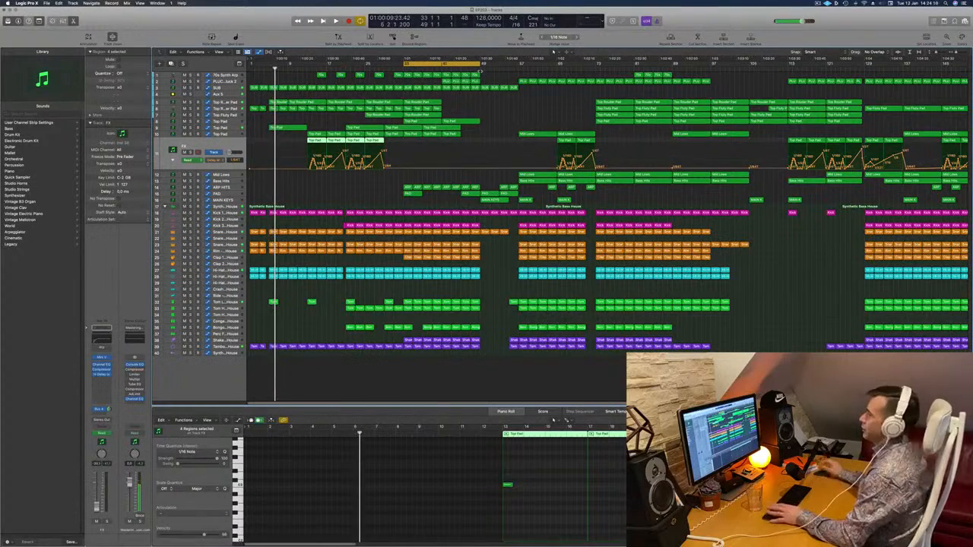
key(space)
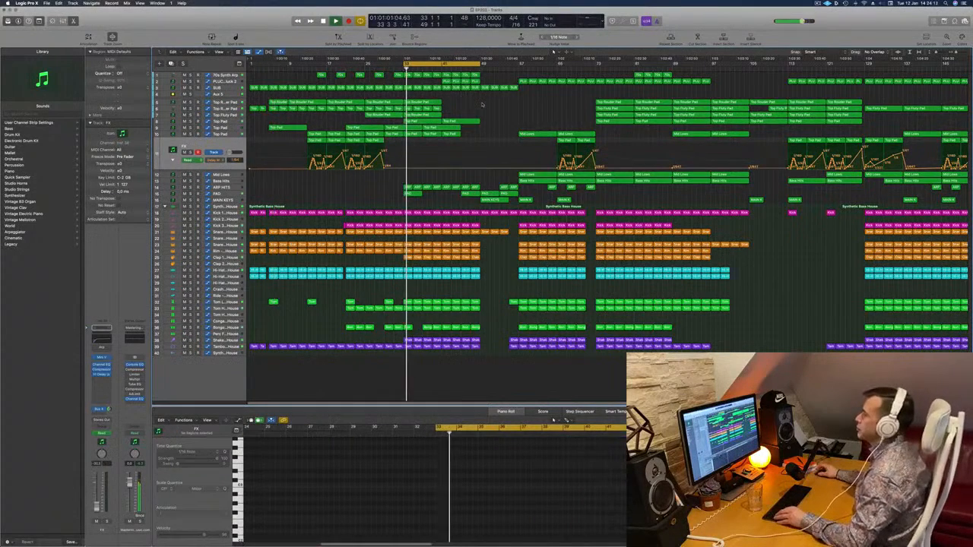
Solo the Top Pad track whose regions start at bar 33, then return to the full mix to compare.
click(231, 122)
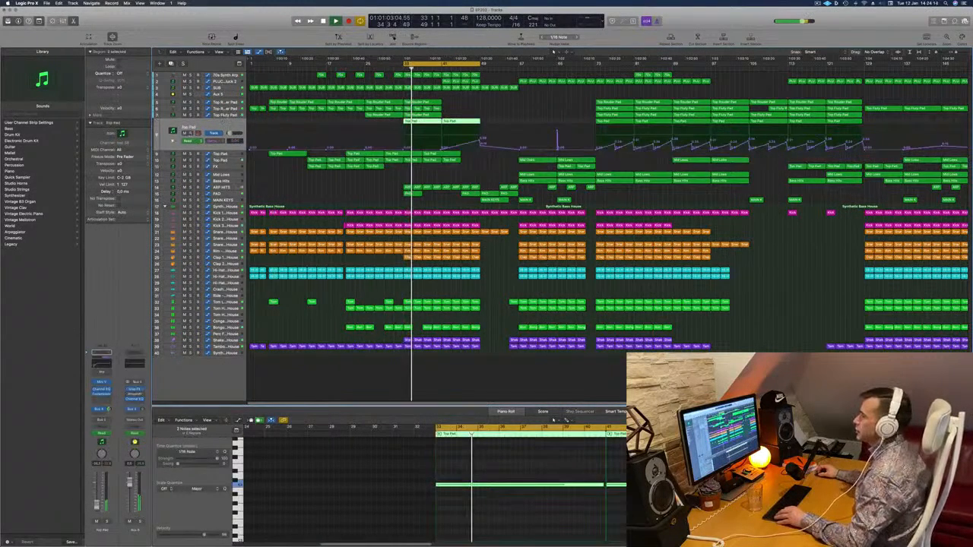
key(s)
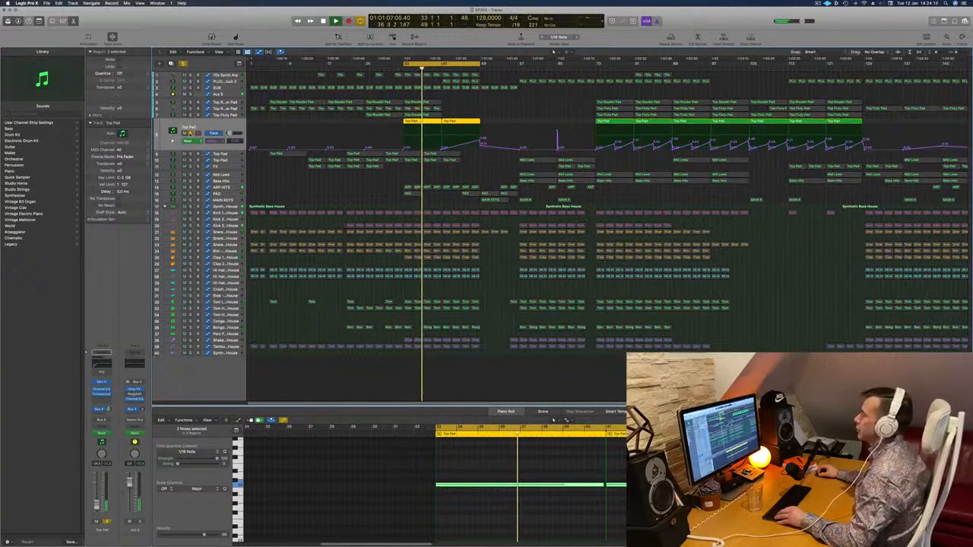
key(s)
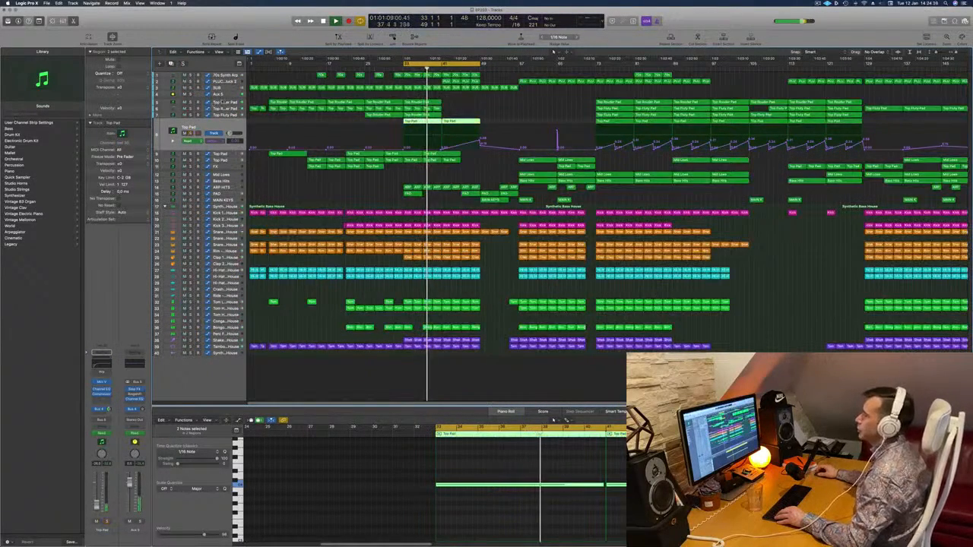
Show all of Aux 5's automation lanes and make the level in the second lane drop sharply right after the bar 41 peak.
click(220, 94)
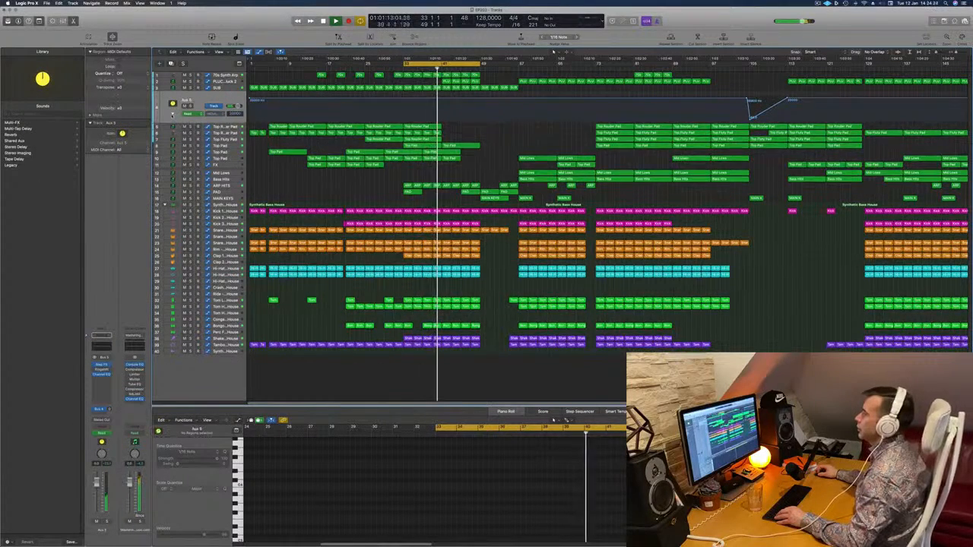
click(173, 114)
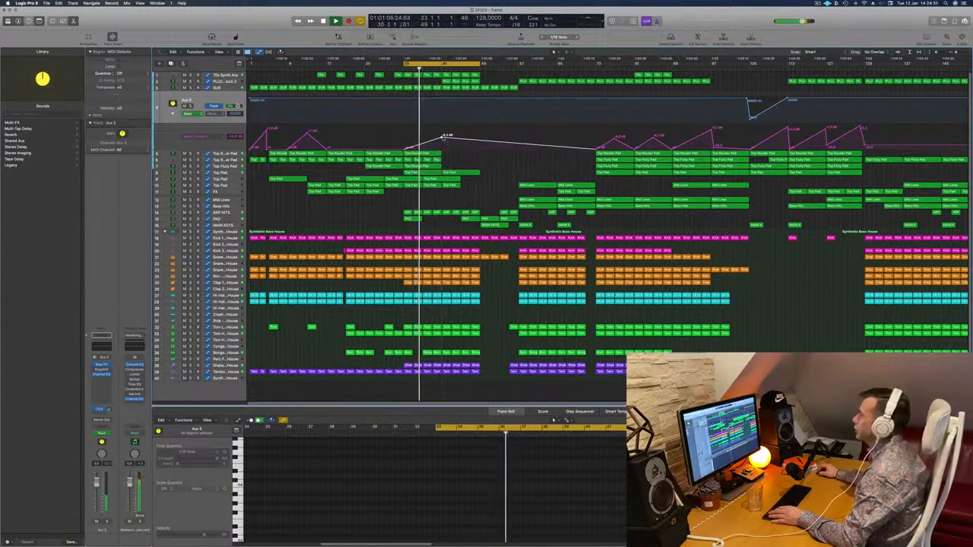
drag(447, 136, 441, 150)
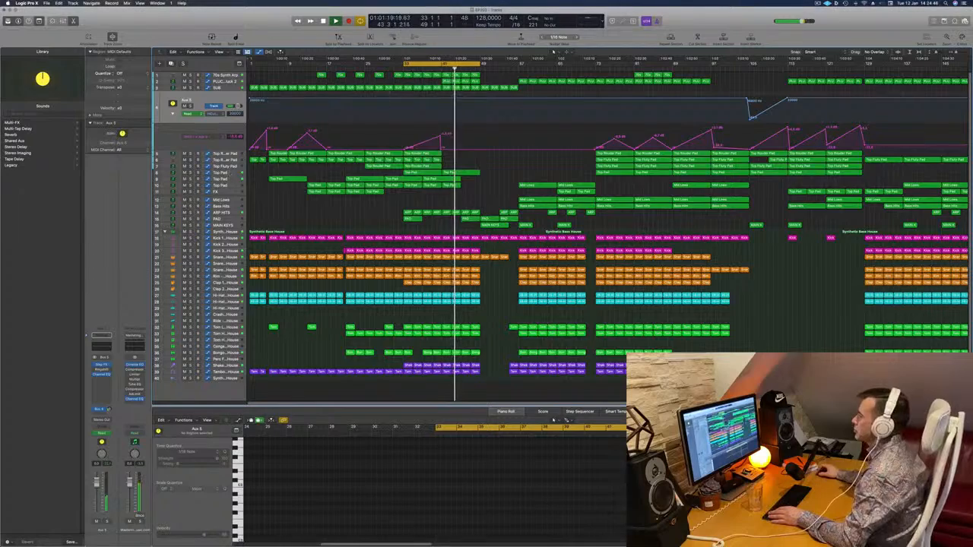
Delete the Top Pad region at bars 37 to 45 with its automation, and briefly solo the Top Pad track below it.
click(230, 174)
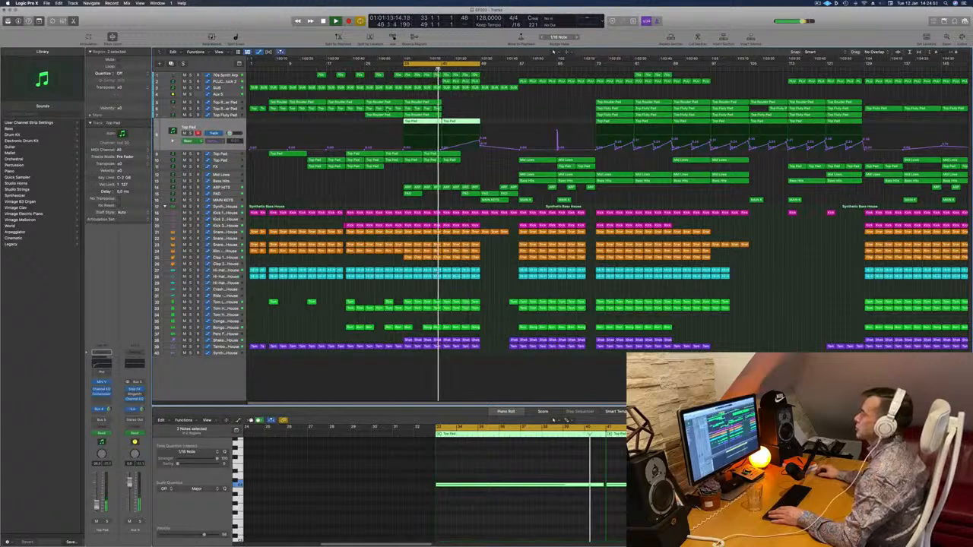
click(229, 155)
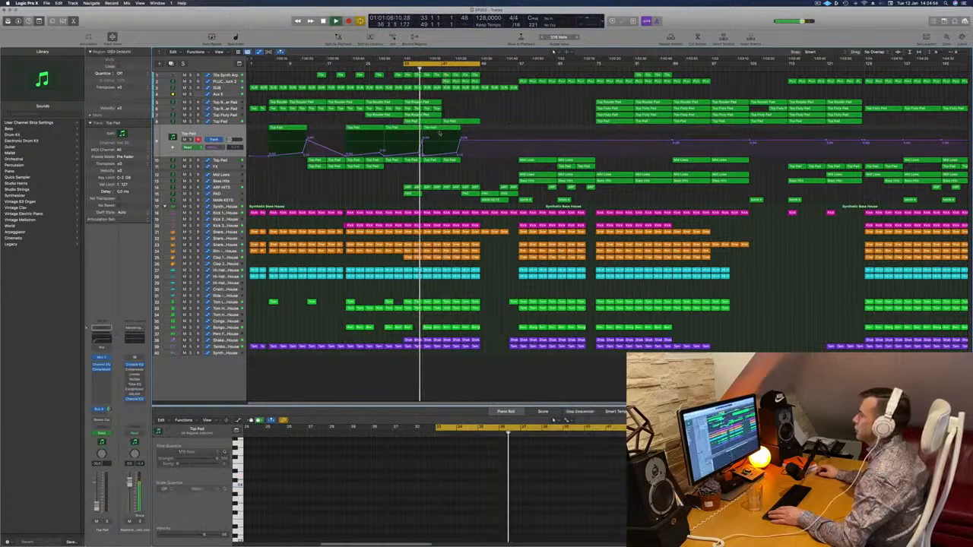
click(441, 127)
key(Delete)
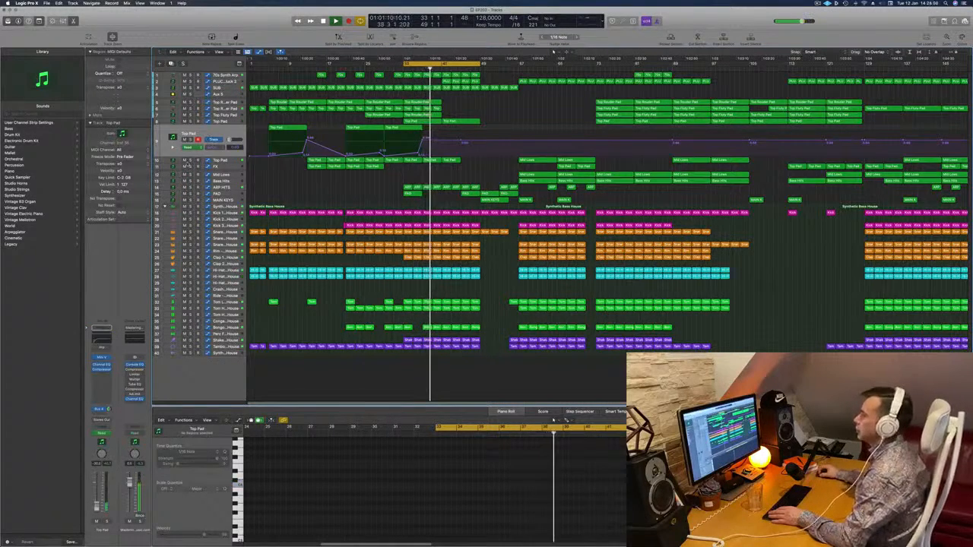
click(183, 160)
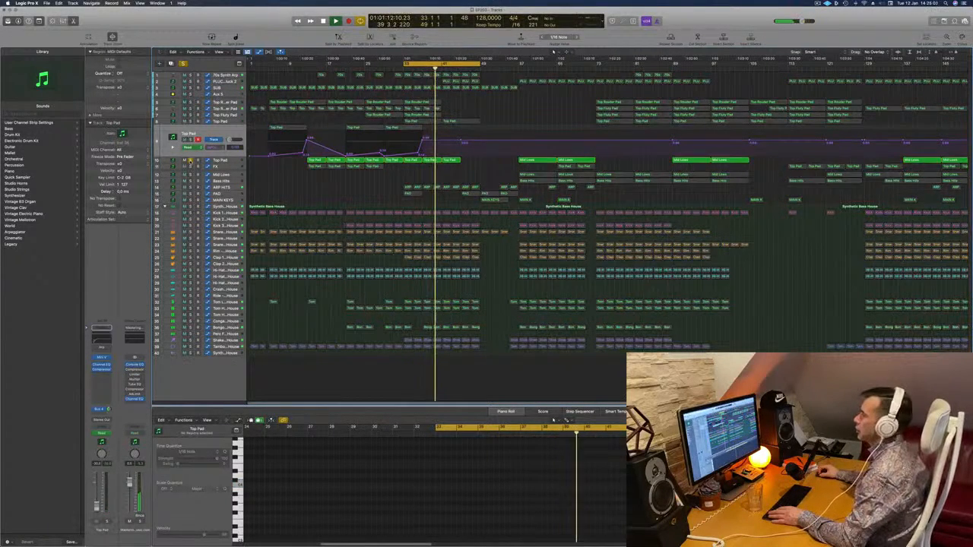
click(184, 160)
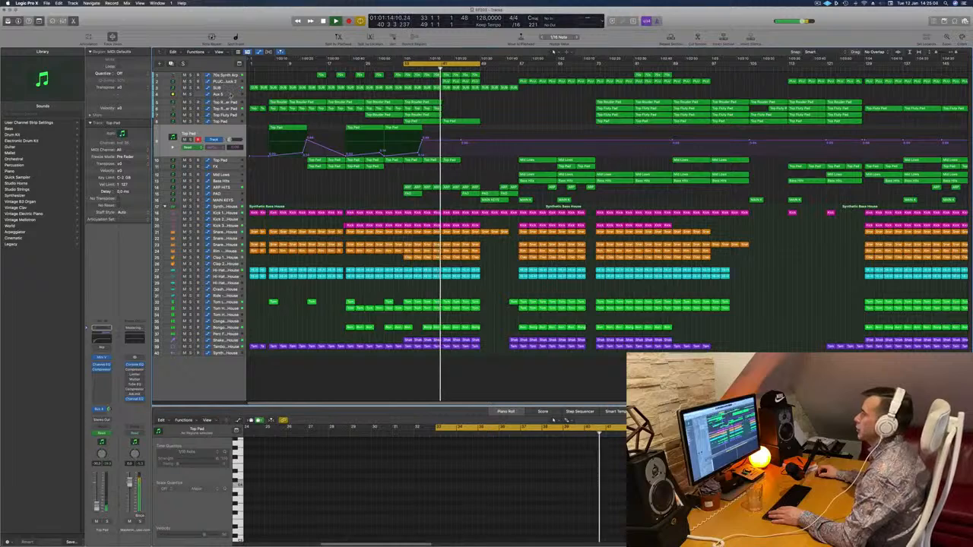
Raise the bar 41 peak in Aux 5's second automation lane, fine-tune its level and replay the loop.
click(230, 95)
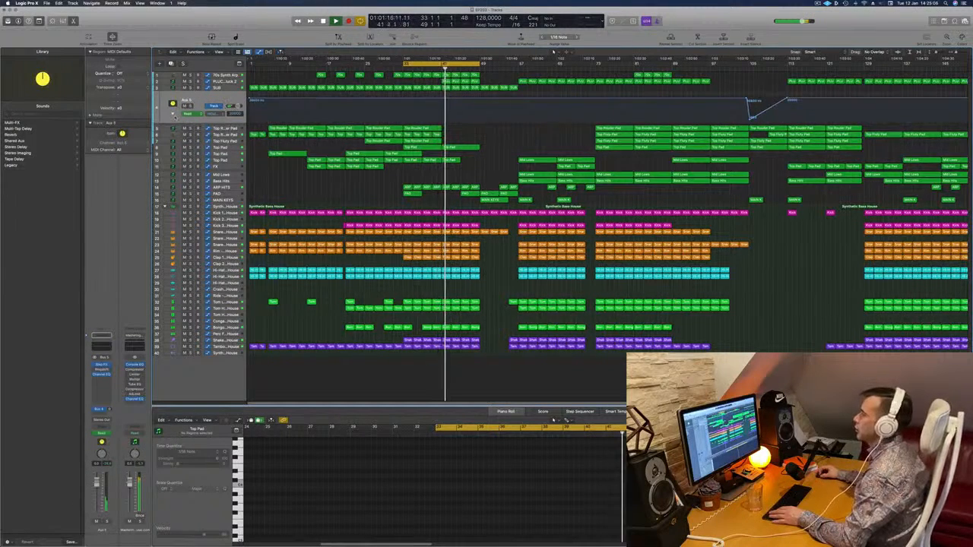
click(174, 115)
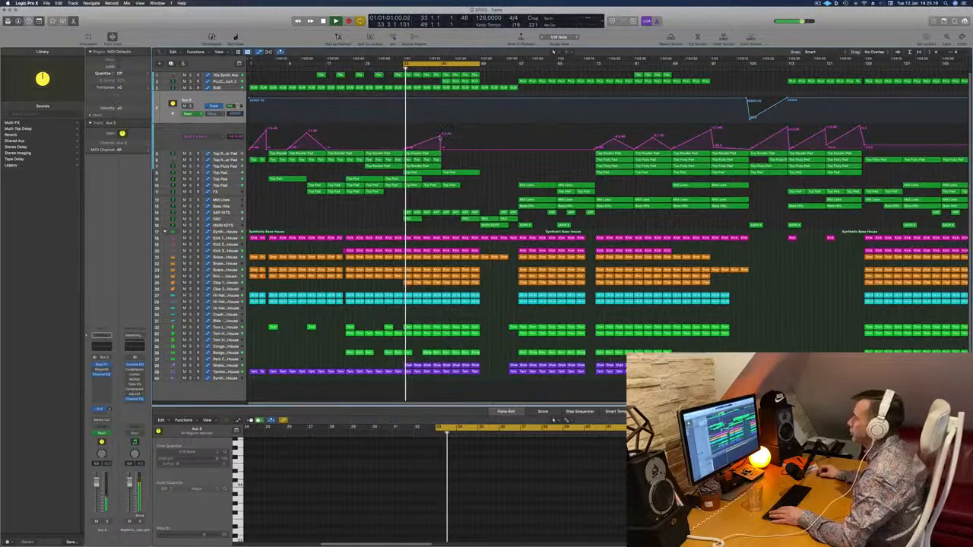
drag(440, 137, 441, 130)
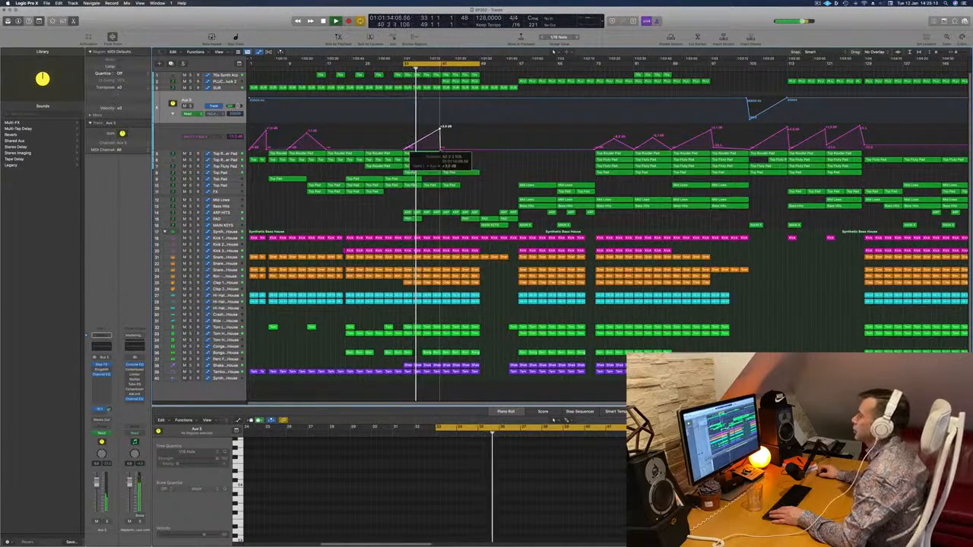
drag(441, 126, 441, 129)
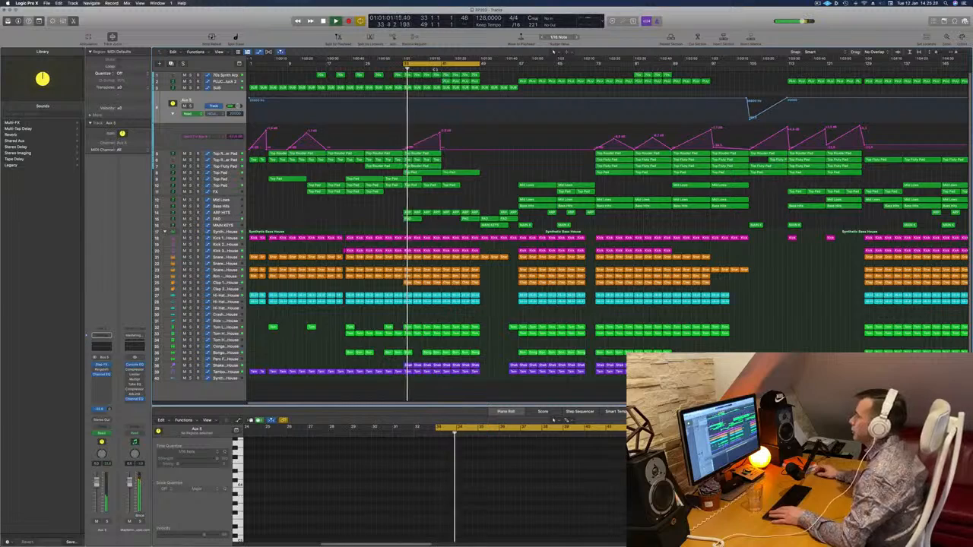
Adjust the 70s Synth Arp track's automation curve just after bar 41.
click(227, 76)
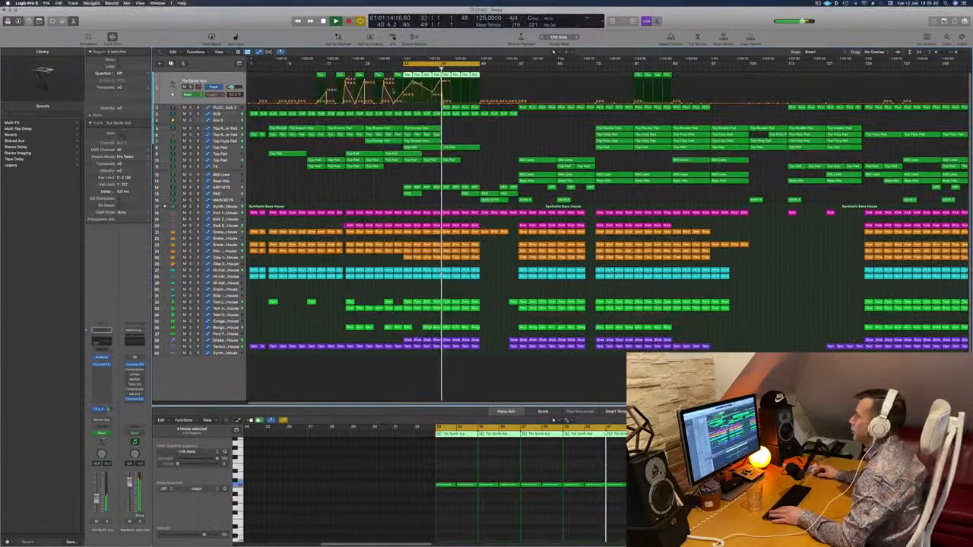
click(446, 103)
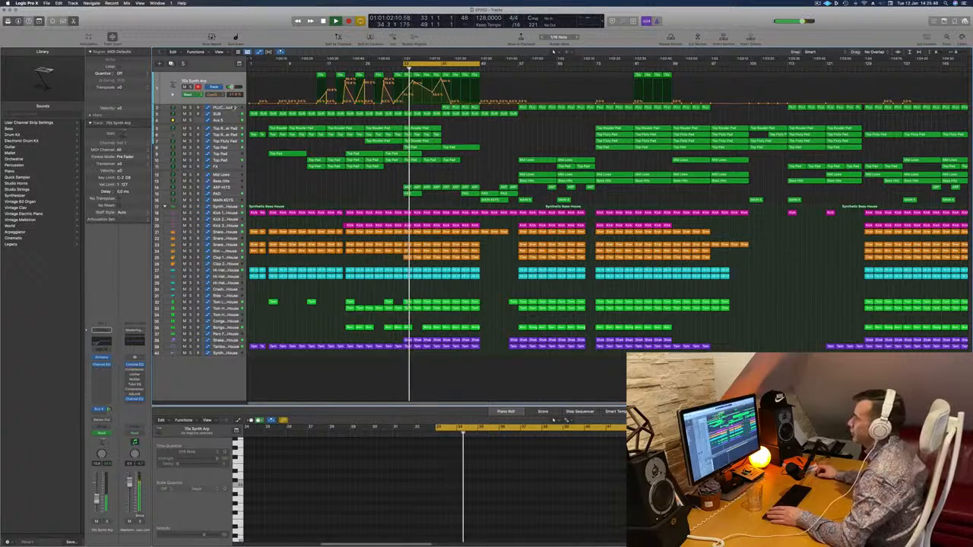
Add a high peak at bar 41 to the PLUCK - Progressive Pluck 2 track's automation.
key(Down)
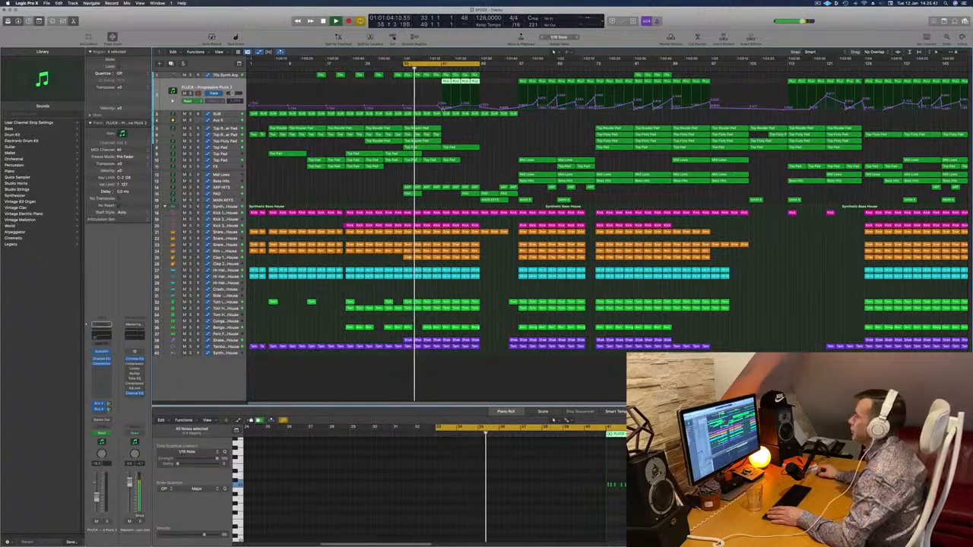
click(444, 96)
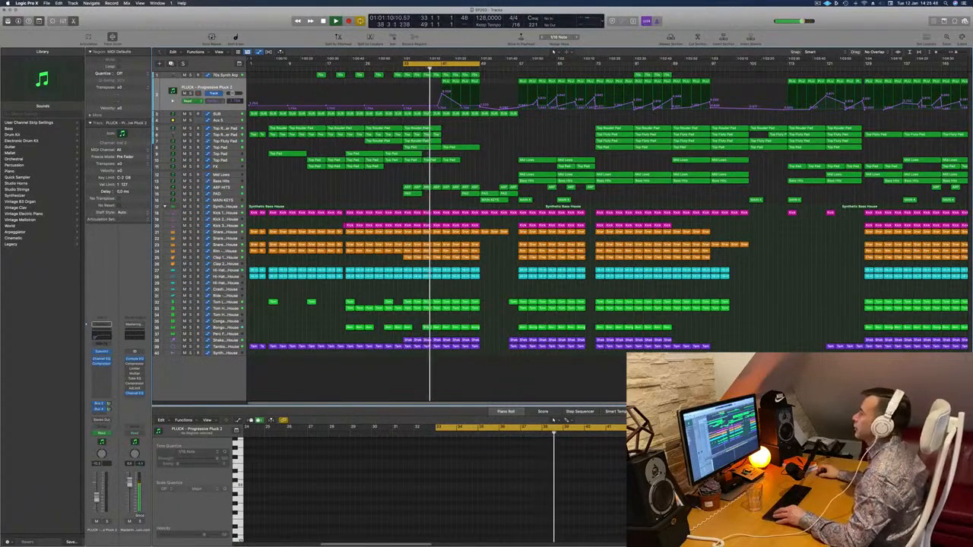
scroll(456, 156, up, 5)
scroll(456, 156, down, 3)
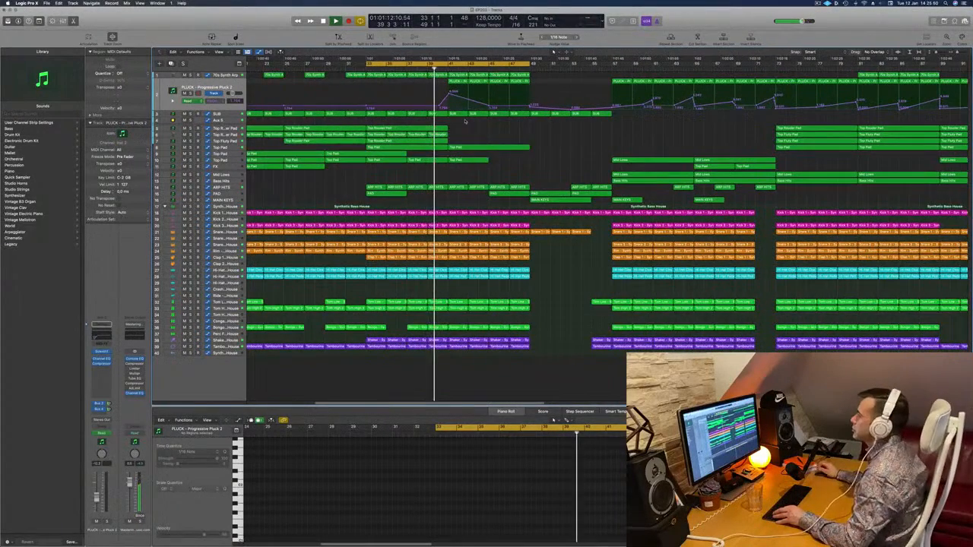
scroll(478, 126, up, 1)
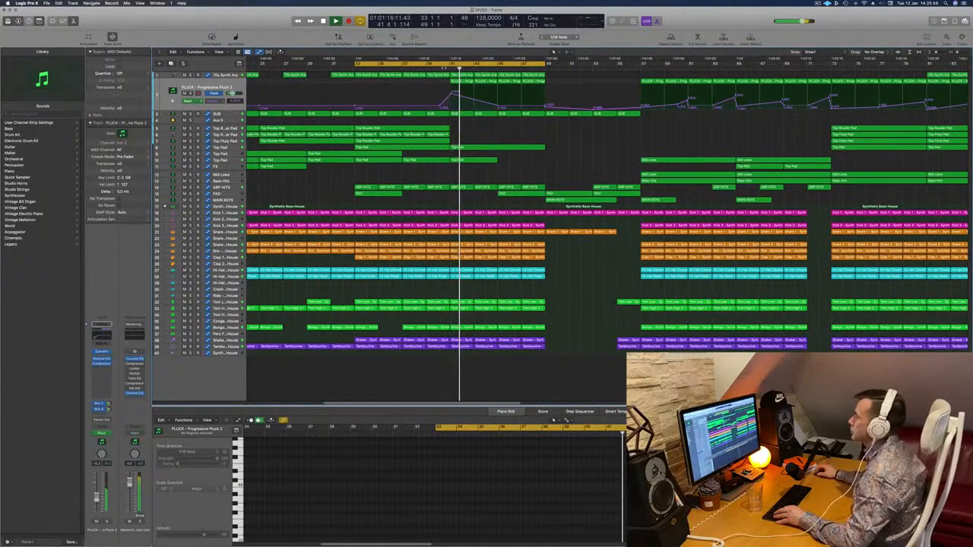
Pull the pluck automation down to a low point at bar 43 after the bar 41 peak and replay from bar 33.
click(444, 68)
drag(451, 94, 475, 108)
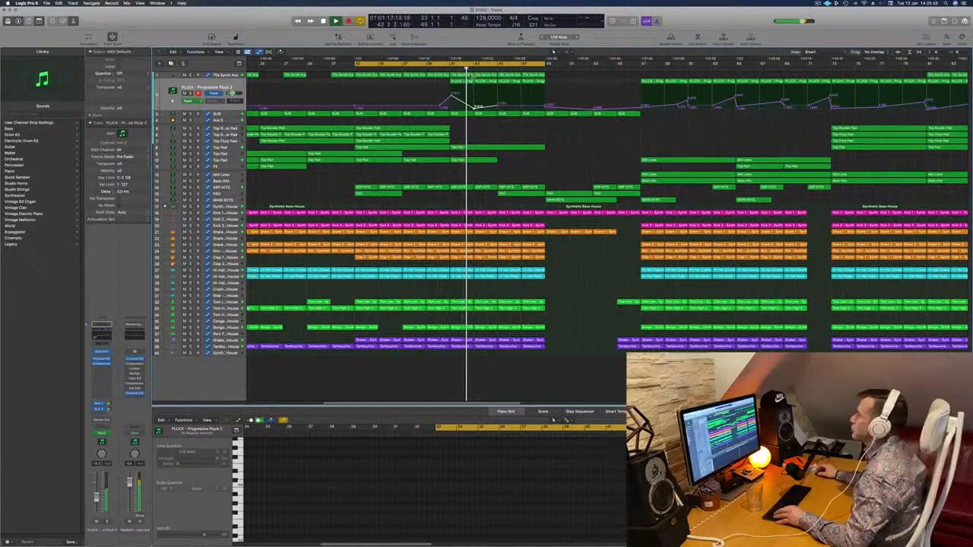
key(space)
key(space)
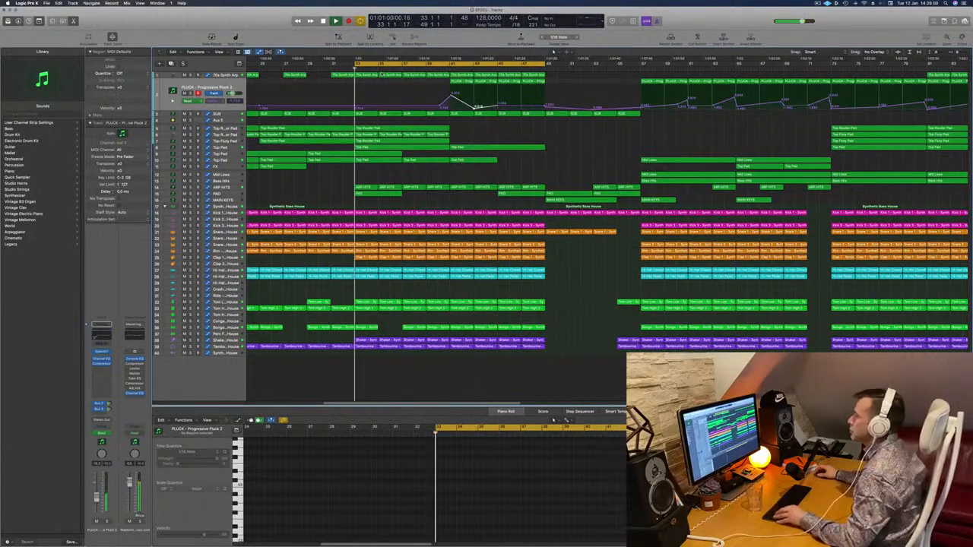
scroll(386, 78, left, 5)
scroll(386, 77, left, 1)
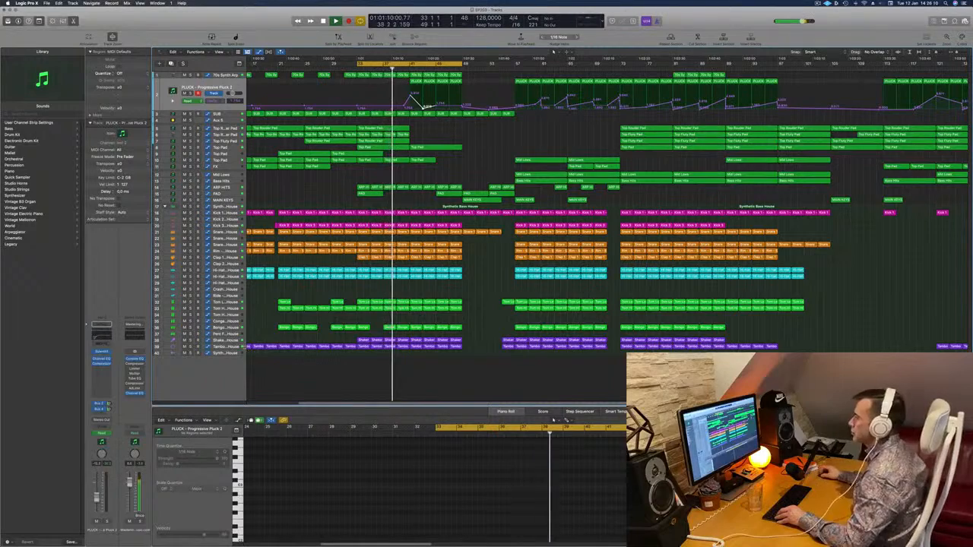
Examine the Tambourine and Shaker tracks in turn while the looped section plays.
click(225, 347)
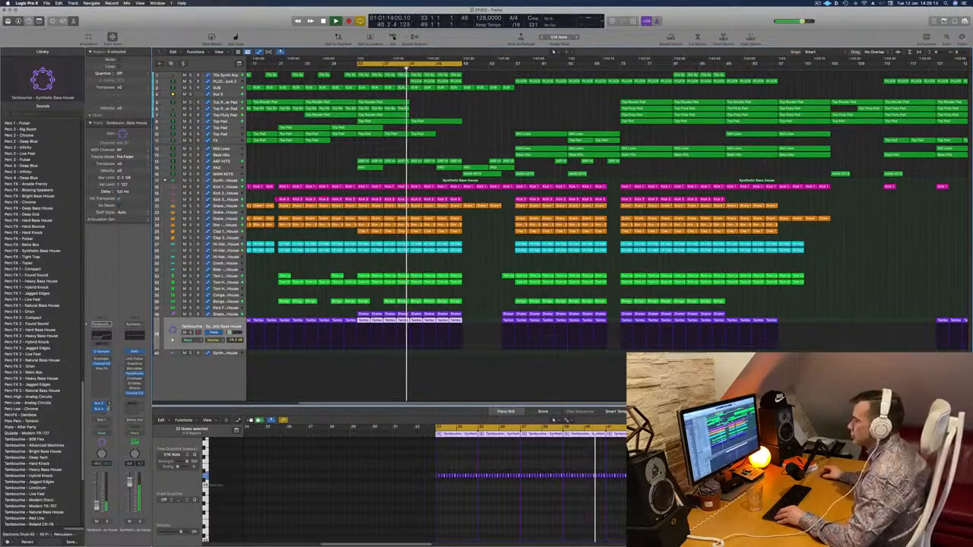
key(Up)
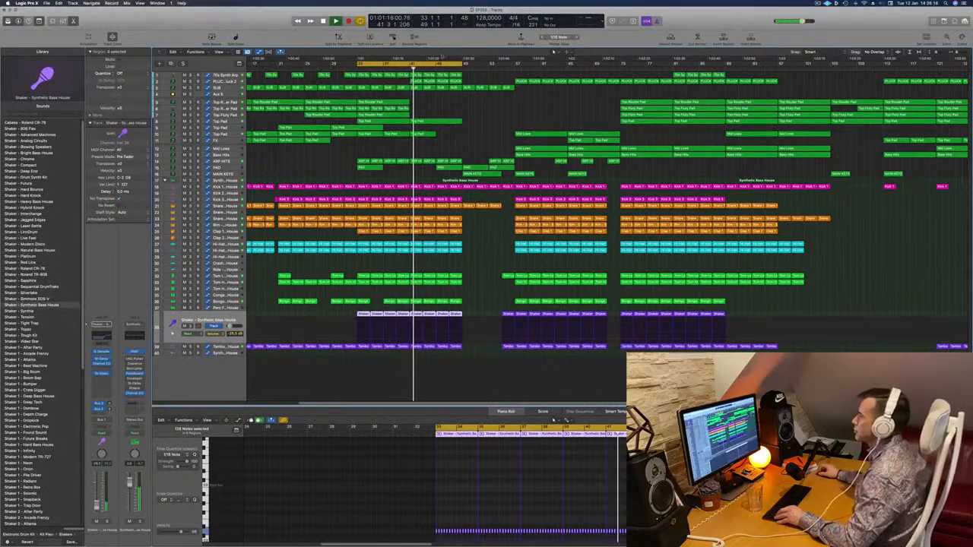
scroll(439, 99, up, 3)
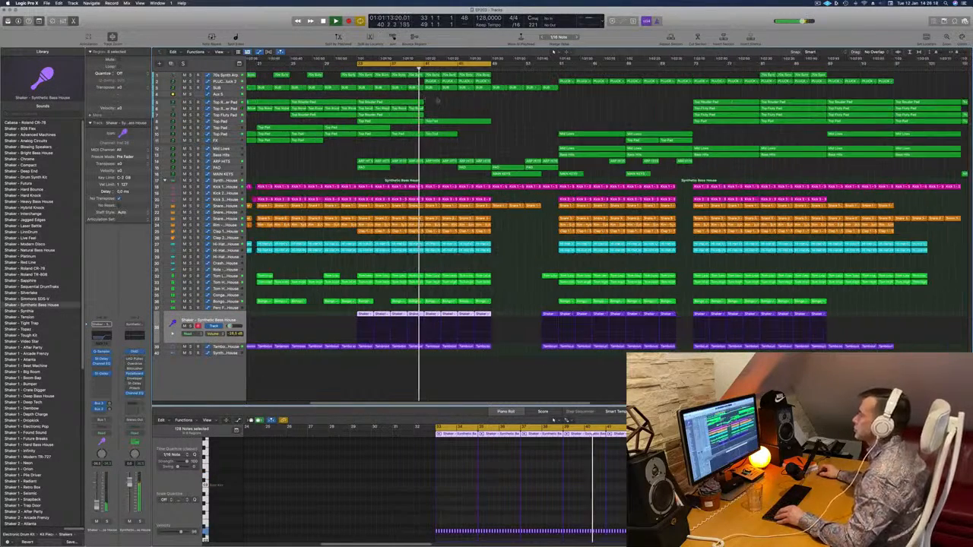
scroll(448, 98, down, 3)
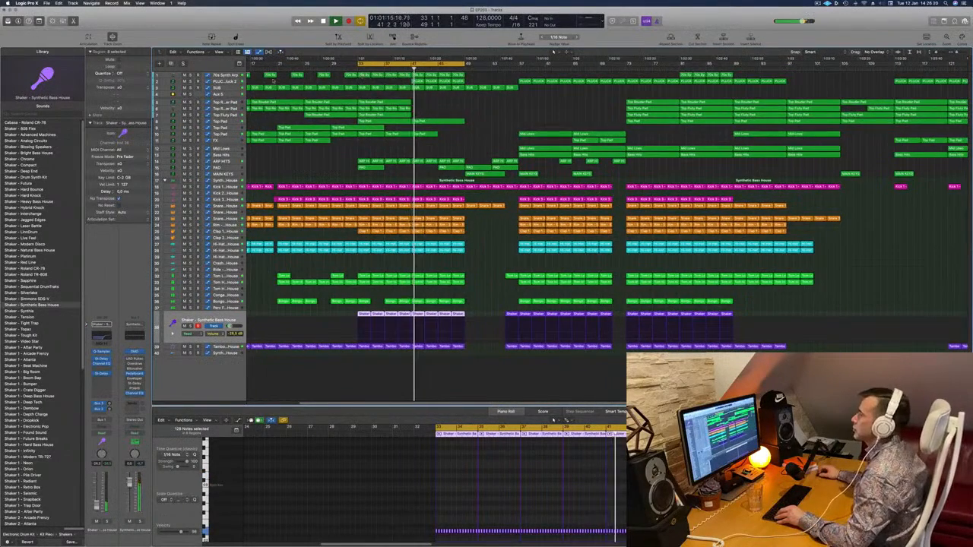
Lower the pluck automation's bar 41 peak, shape a gentle rise to bar 45 and listen from bar 40.
click(236, 81)
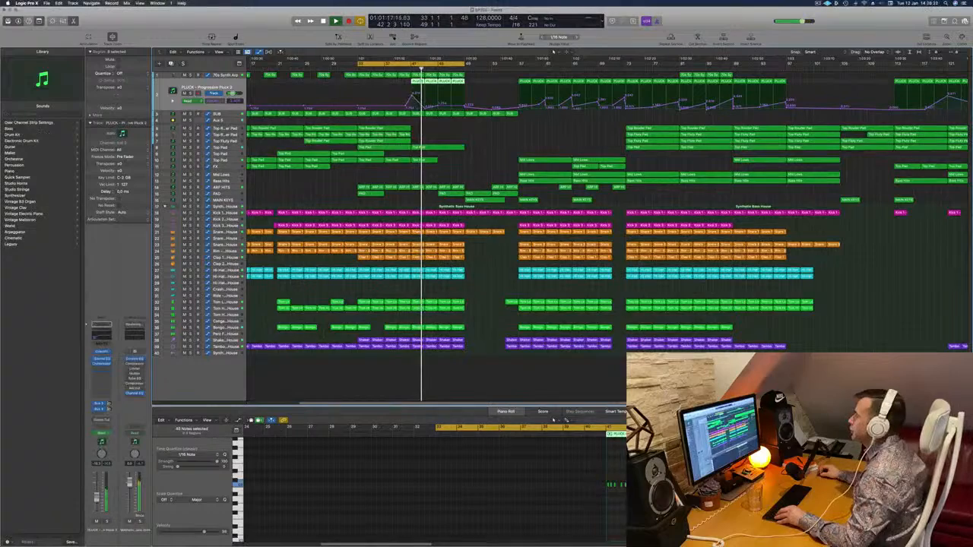
click(413, 99)
click(406, 70)
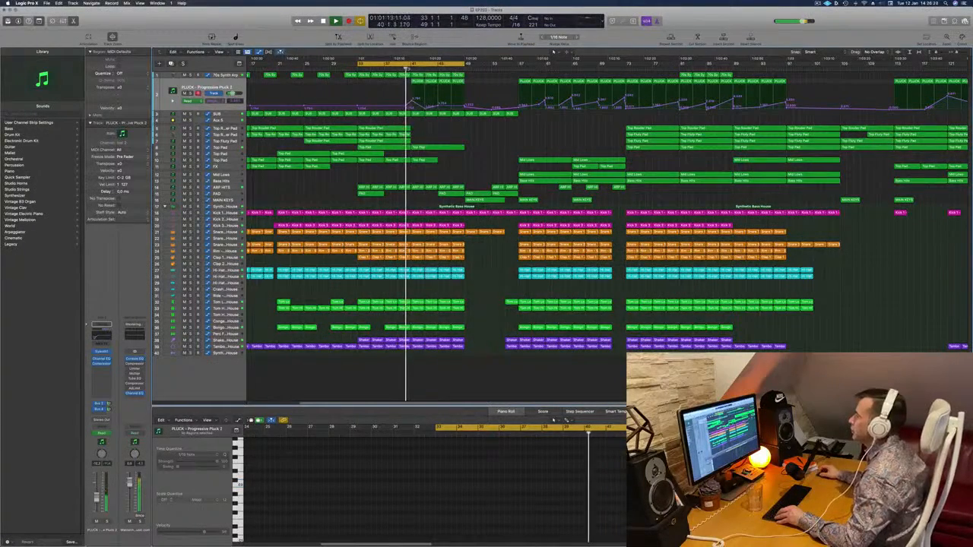
key(super+Left)
key(super+Left)
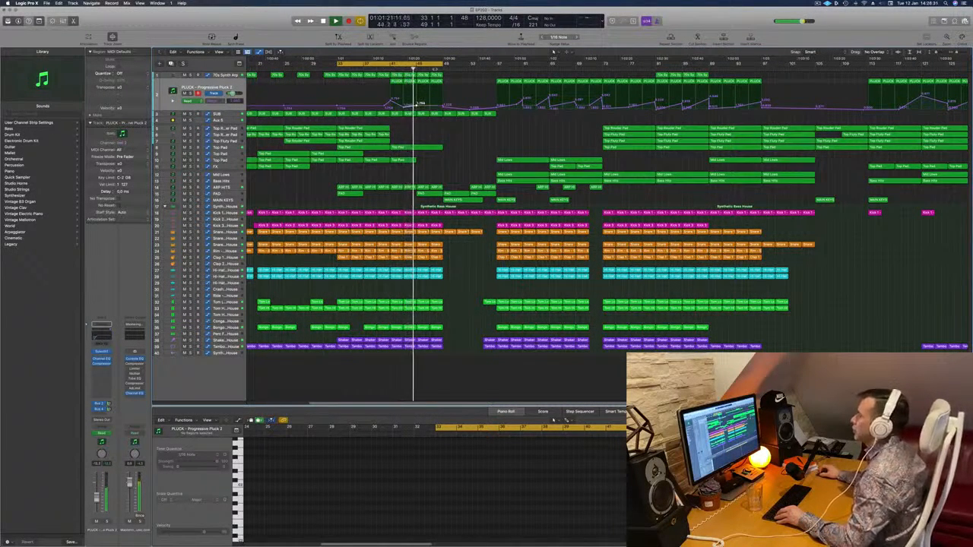
Extend the end of the cycle range to bar 57 and briefly solo the Top Pad track that starts at bar 33.
drag(445, 64, 495, 75)
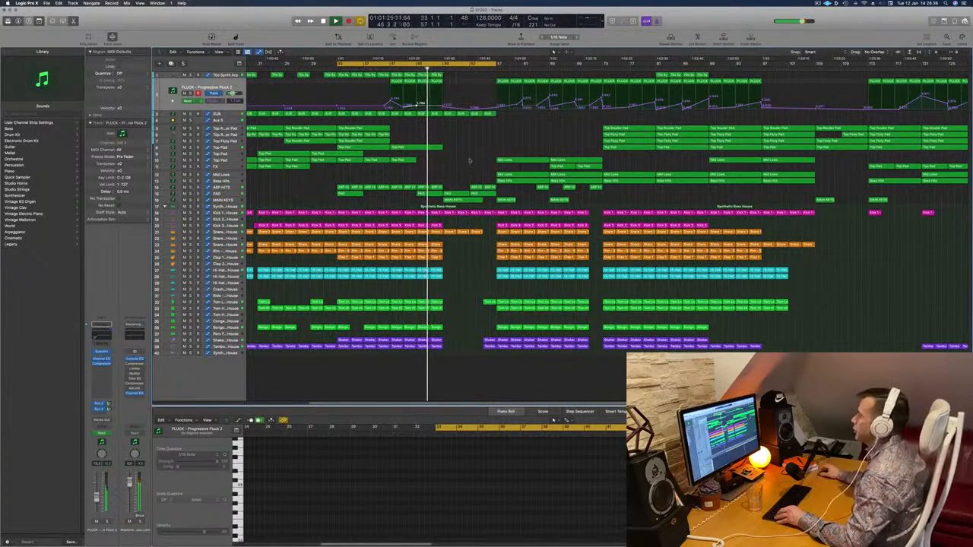
scroll(450, 165, down, 3)
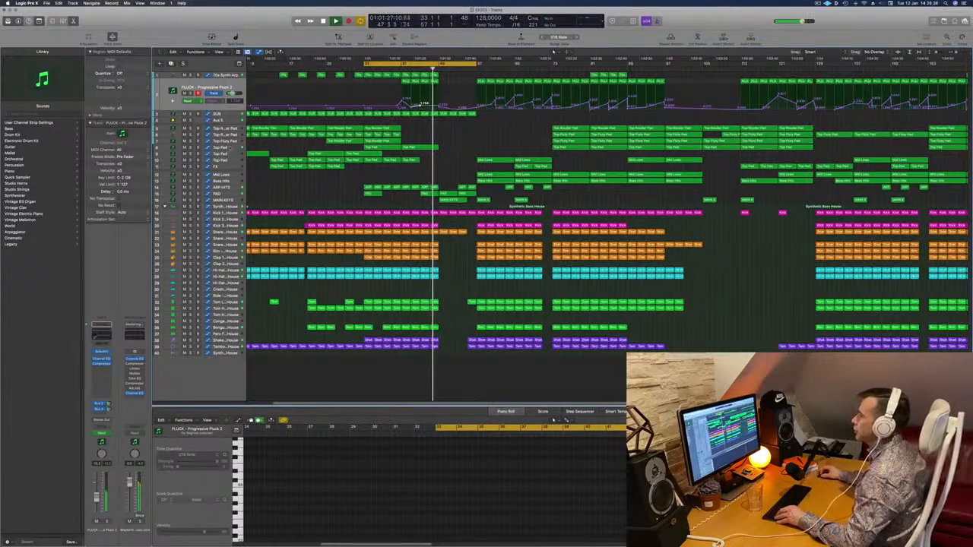
click(230, 148)
click(191, 133)
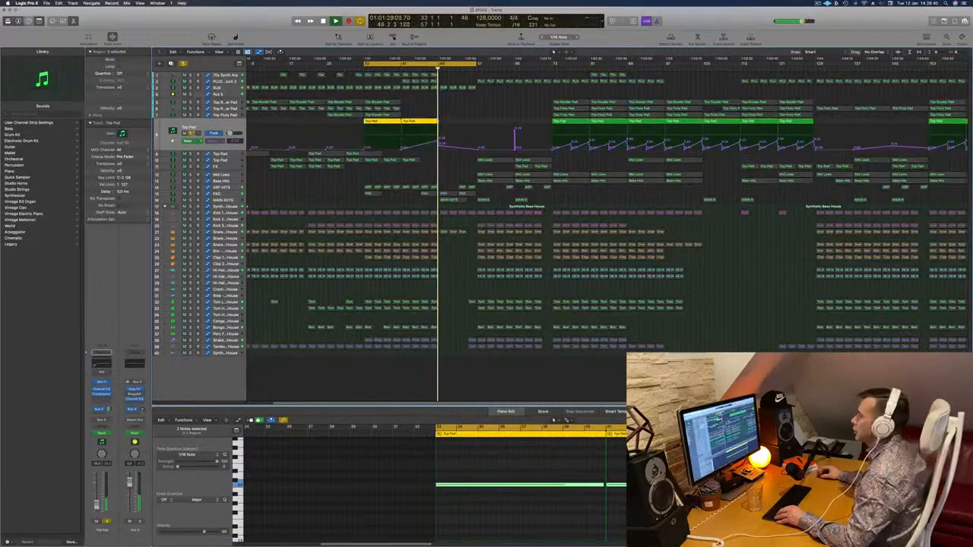
click(191, 134)
Show all of Aux 5's automation lanes and add a ramp in the second lane from bar 41 to a peak at bar 49, followed by a sharp drop.
scroll(295, 123, down, 3)
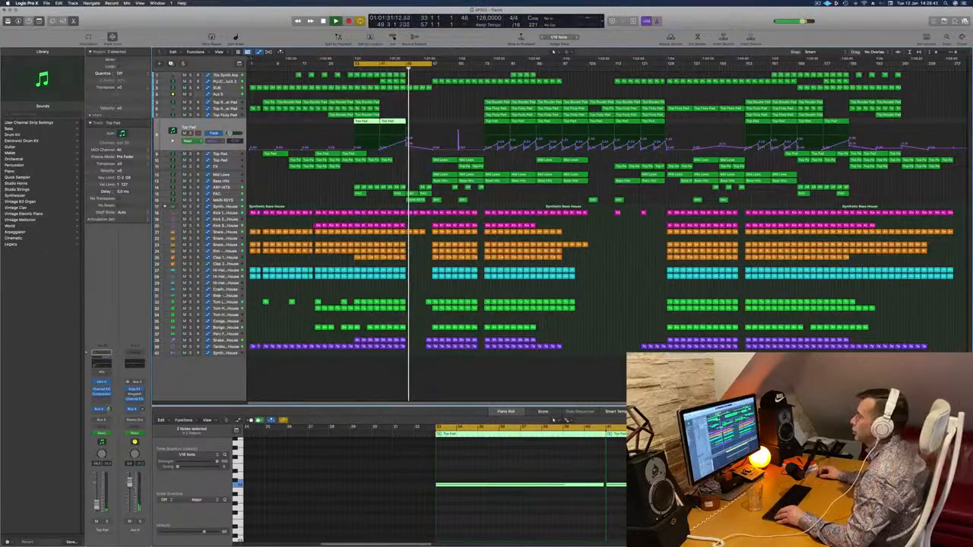
key(s)
click(191, 96)
click(378, 75)
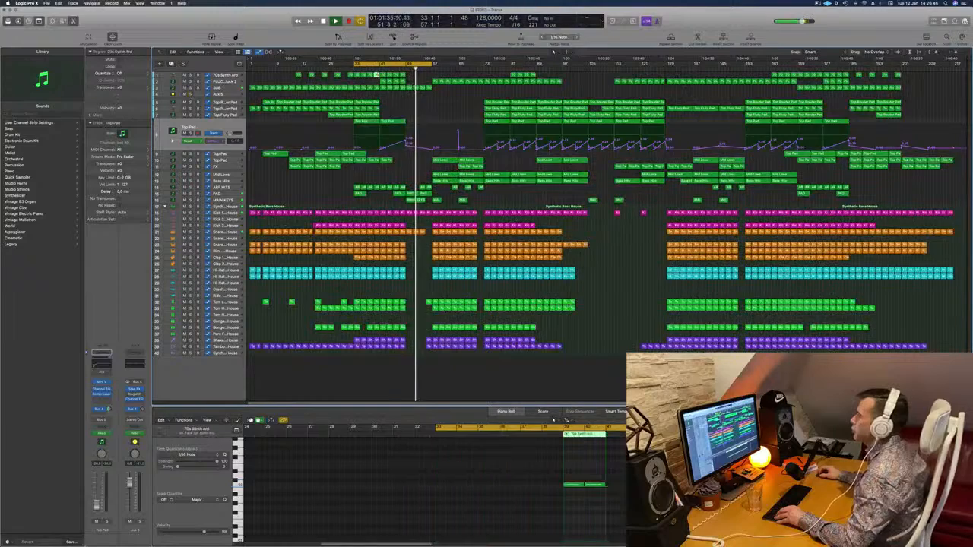
click(233, 95)
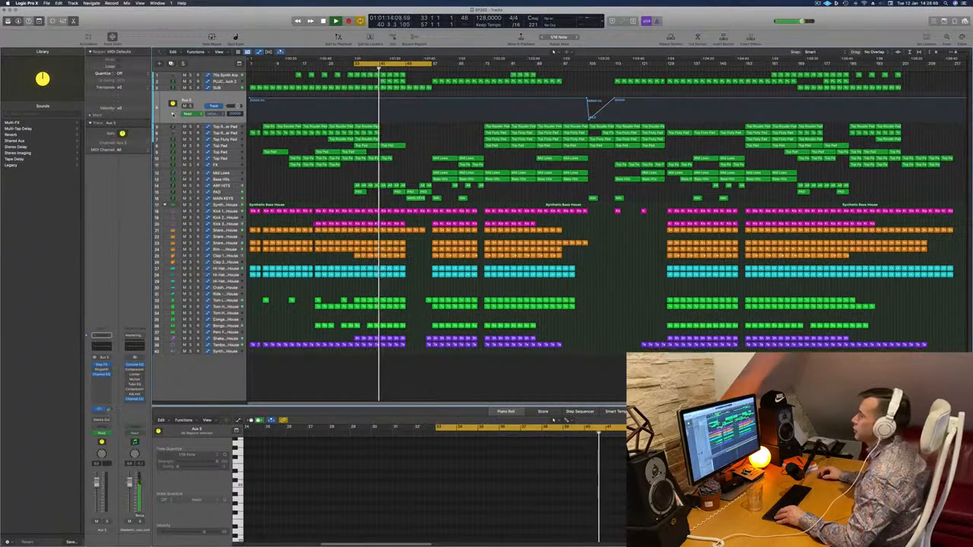
click(173, 113)
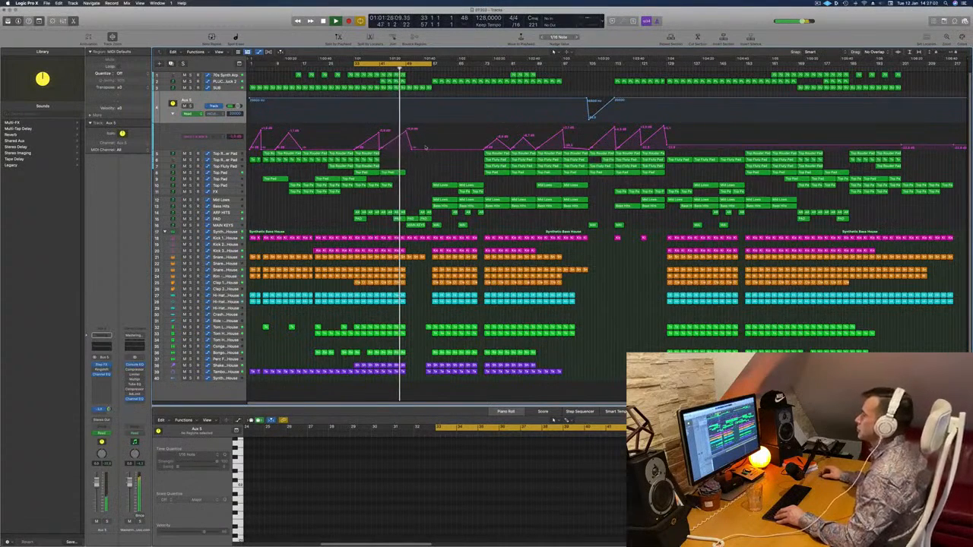
key(super+Right)
key(super+Right)
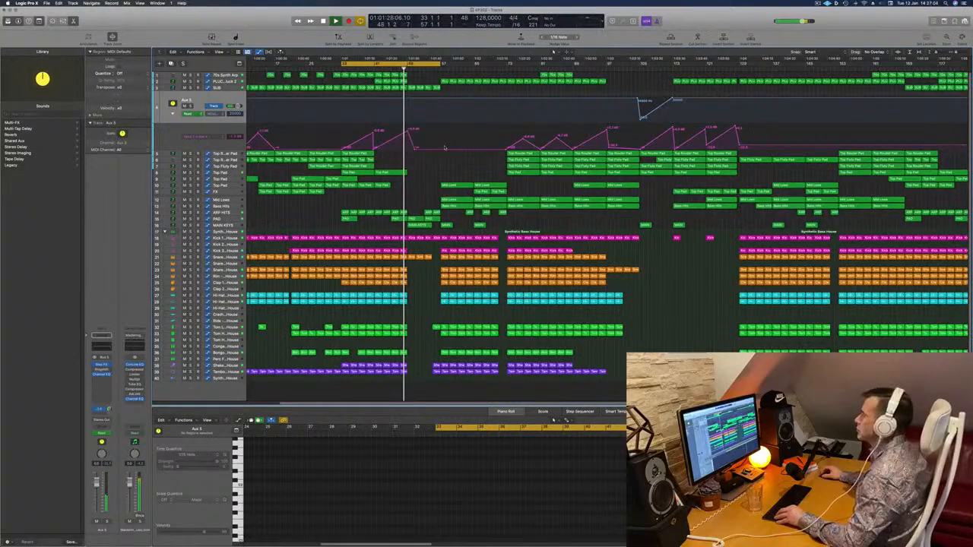
key(super+Left)
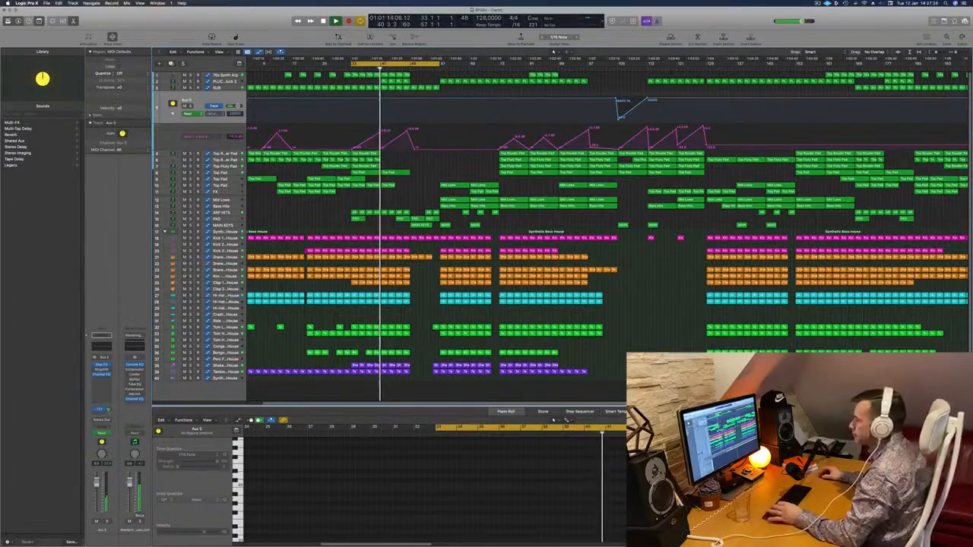
Examine the Hi-Hat Closed, PAD and ARP HITS tracks and their automation while the loop plays.
click(230, 302)
key(Up)
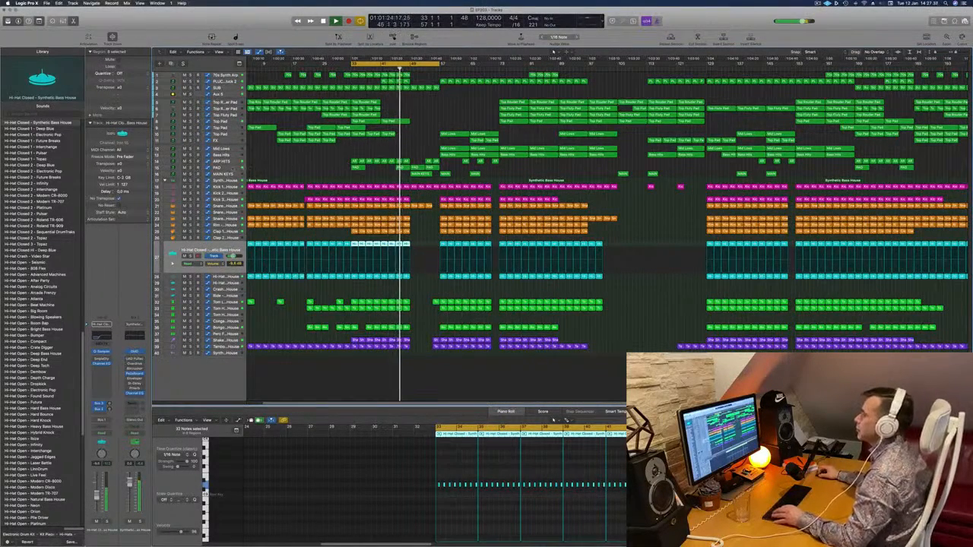
click(231, 168)
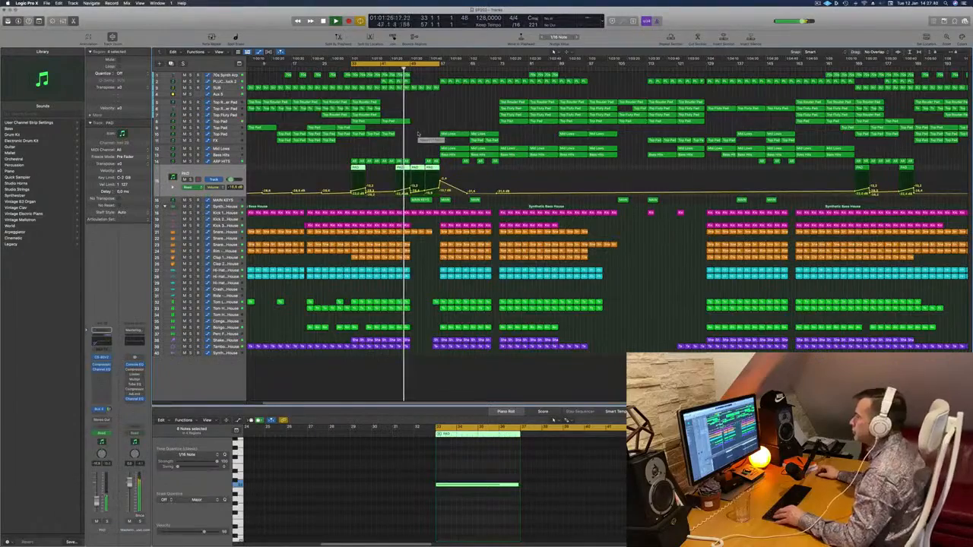
scroll(419, 135, up, 2)
scroll(417, 137, down, 3)
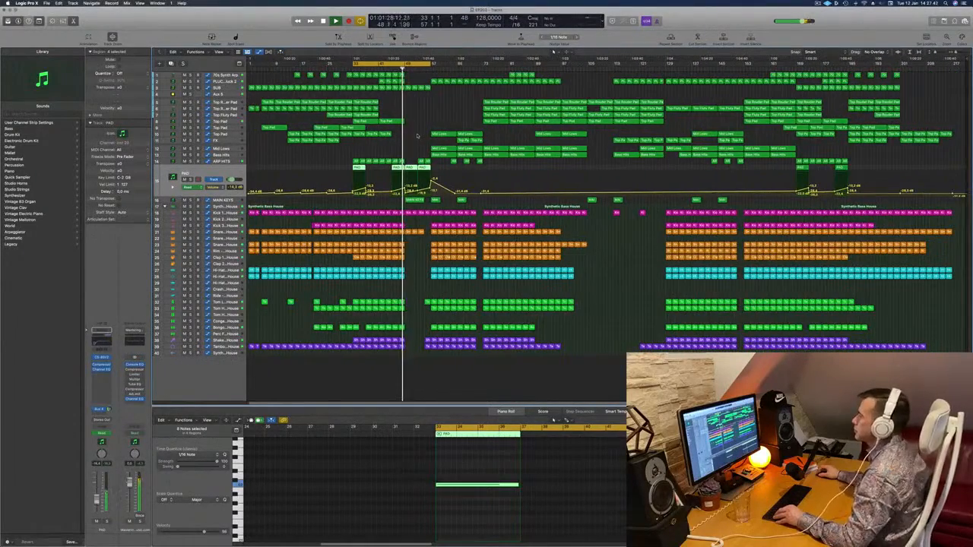
scroll(418, 136, up, 2)
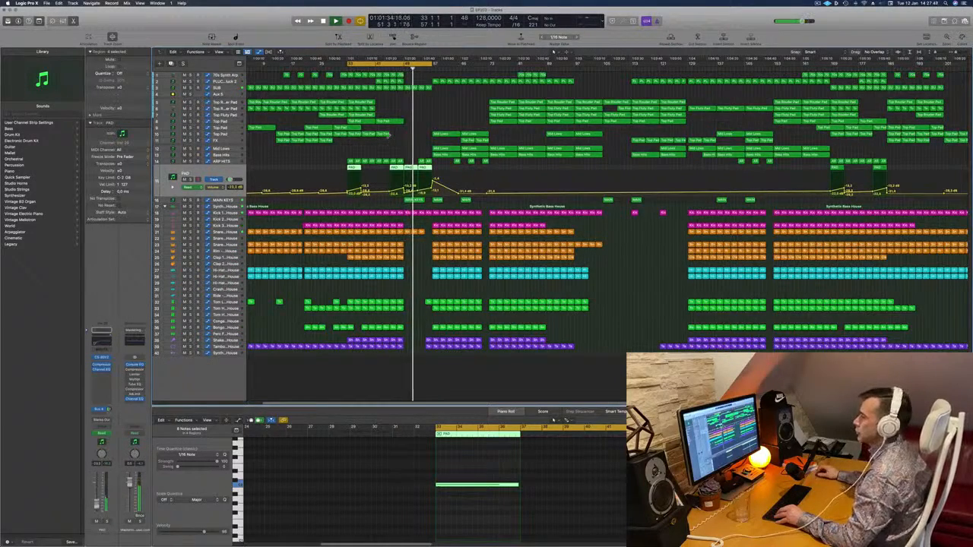
scroll(413, 136, up, 1)
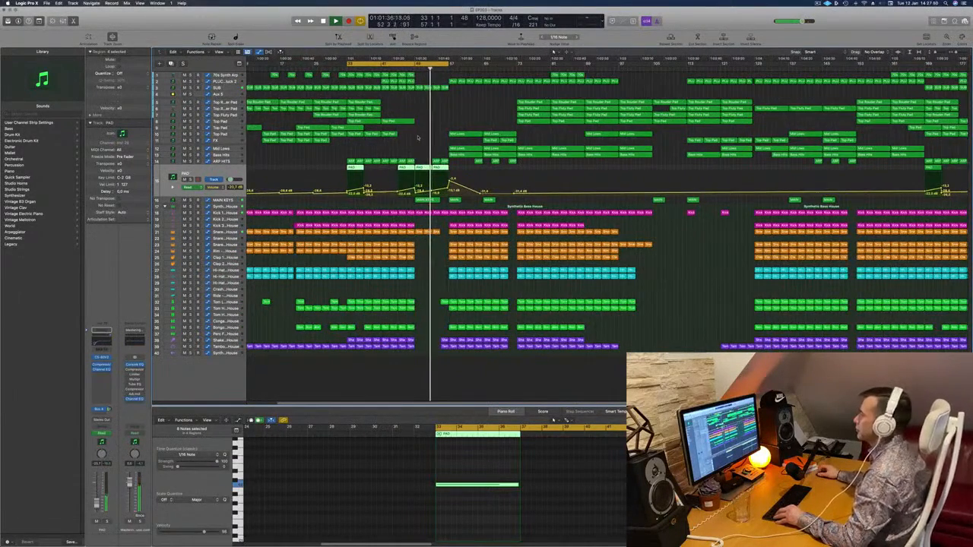
scroll(417, 137, down, 2)
click(231, 161)
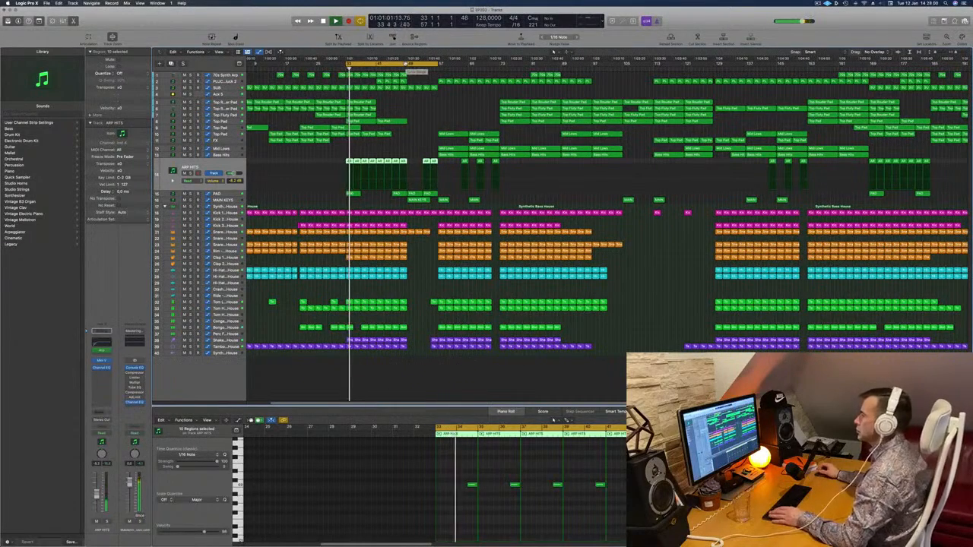
Move the cycle range to bars 49 to 73, restart playback there and clear the ARP HITS region selection.
drag(422, 64, 484, 66)
key(space)
key(space)
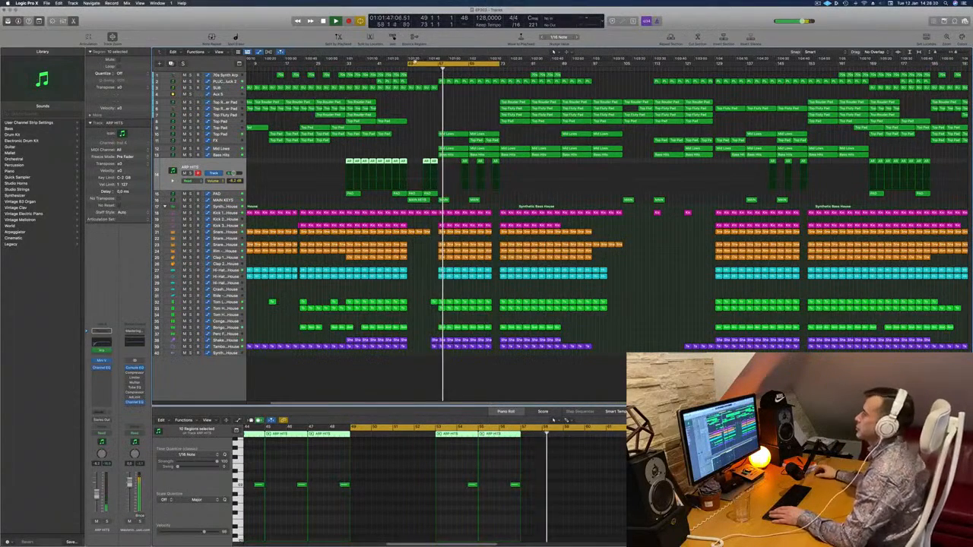
click(415, 175)
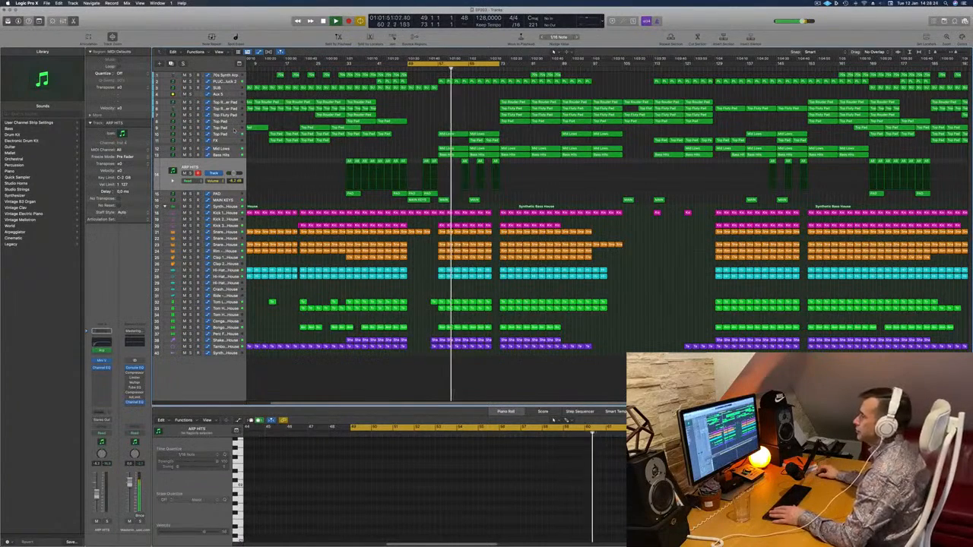
Select the Mid Lows track and briefly solo it before returning to the full mix.
click(206, 150)
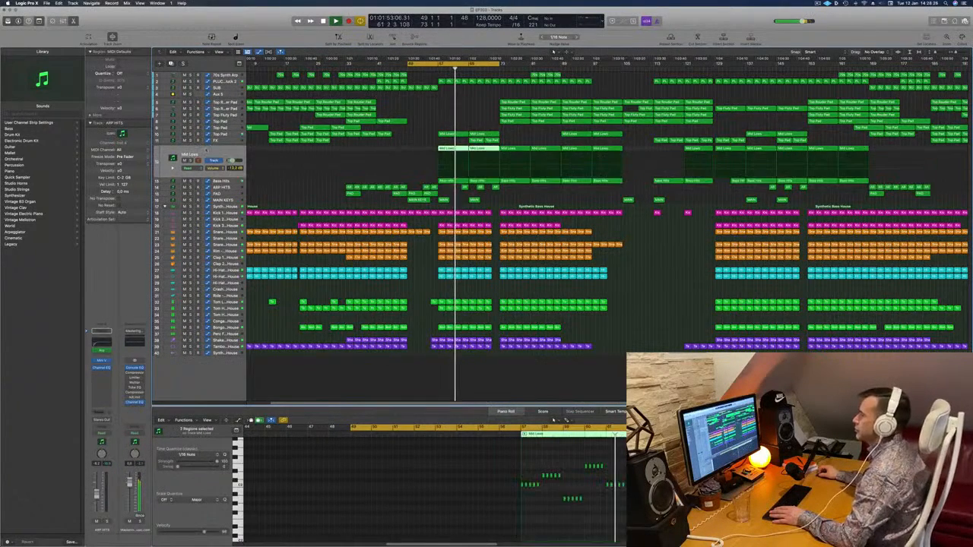
key(s)
key(s)
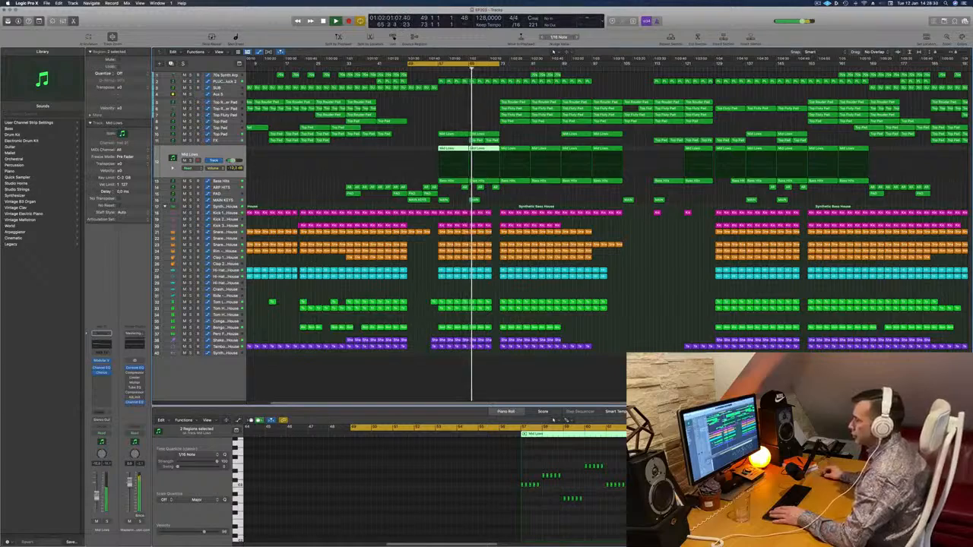
Briefly solo the Mid Lows track, move the cycle range to bars 57 to 81 and restart playback there.
key(s)
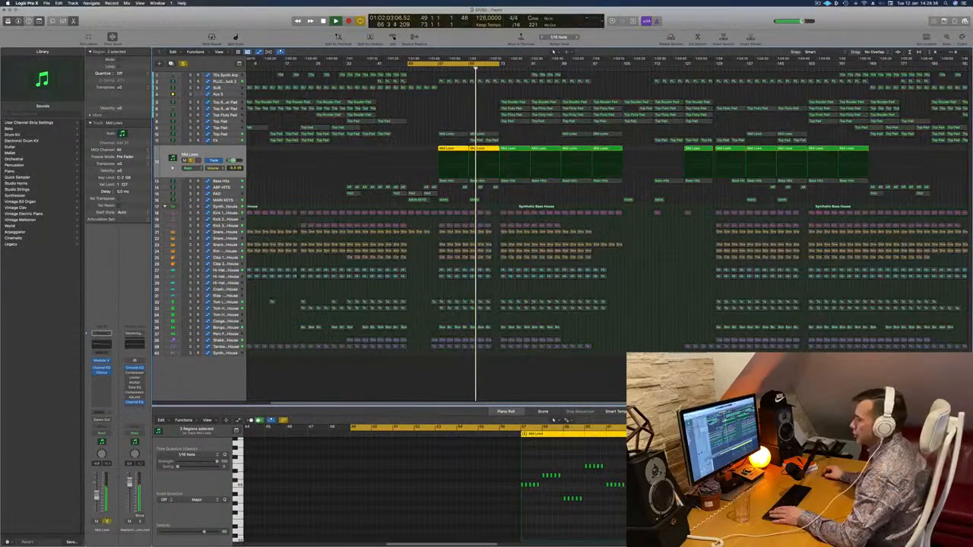
key(s)
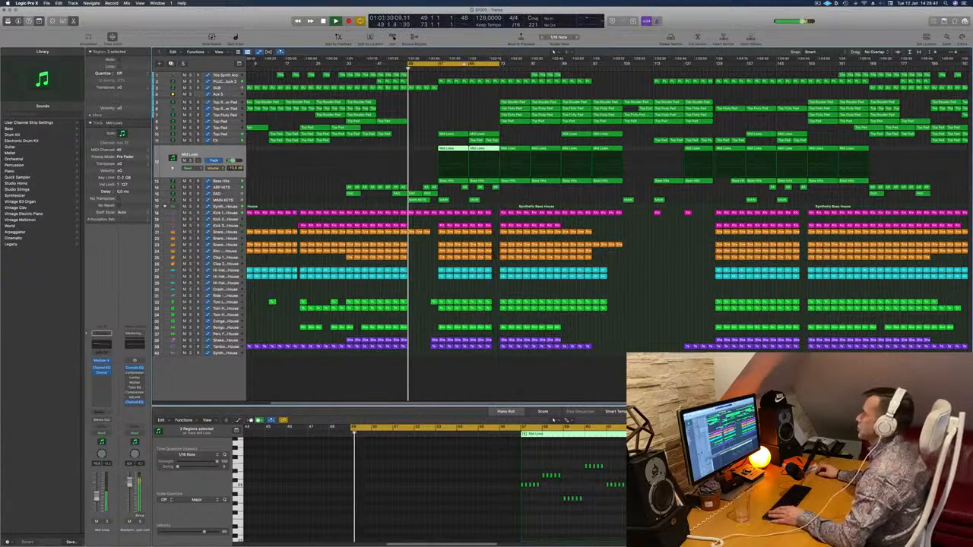
drag(466, 64, 494, 64)
key(space)
key(space)
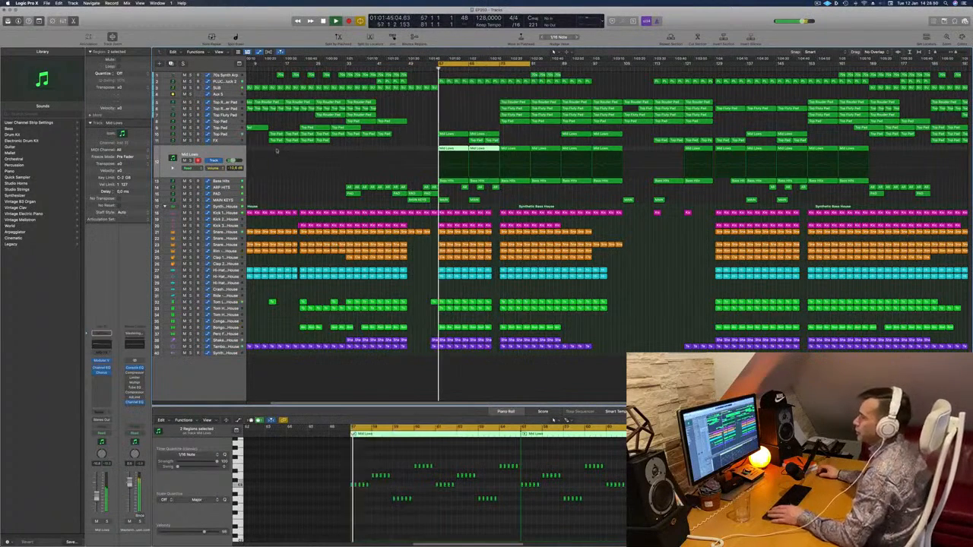
Set the Mid Lows track to Touch automation and adjust the Filter 1 cutoff in its Modular V synth while the loop plays.
click(220, 154)
key(space)
key(space)
key(space)
key(space)
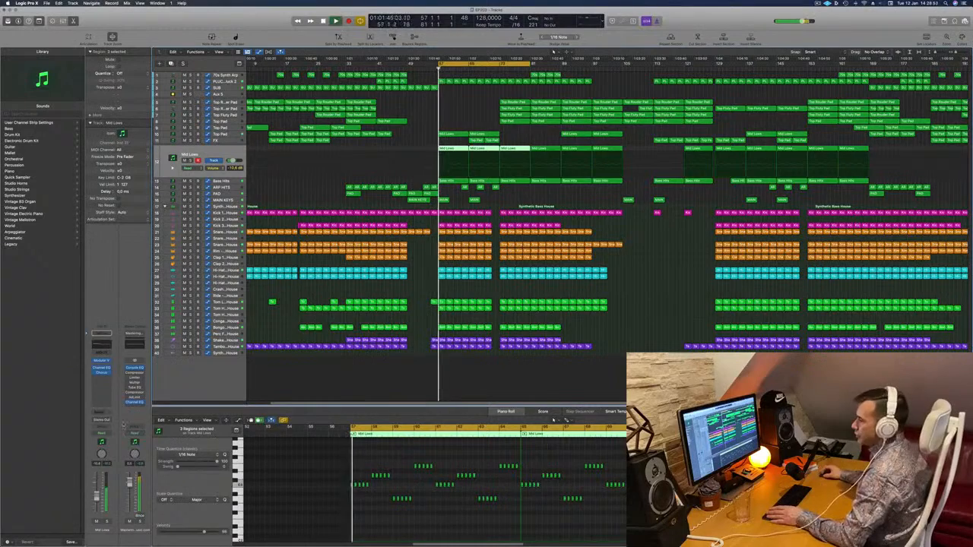
click(102, 433)
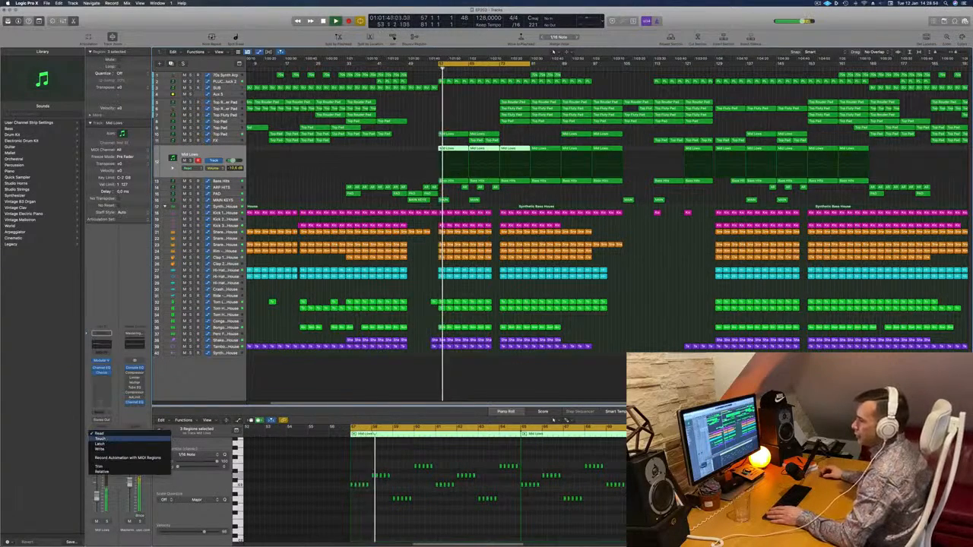
click(100, 438)
click(101, 361)
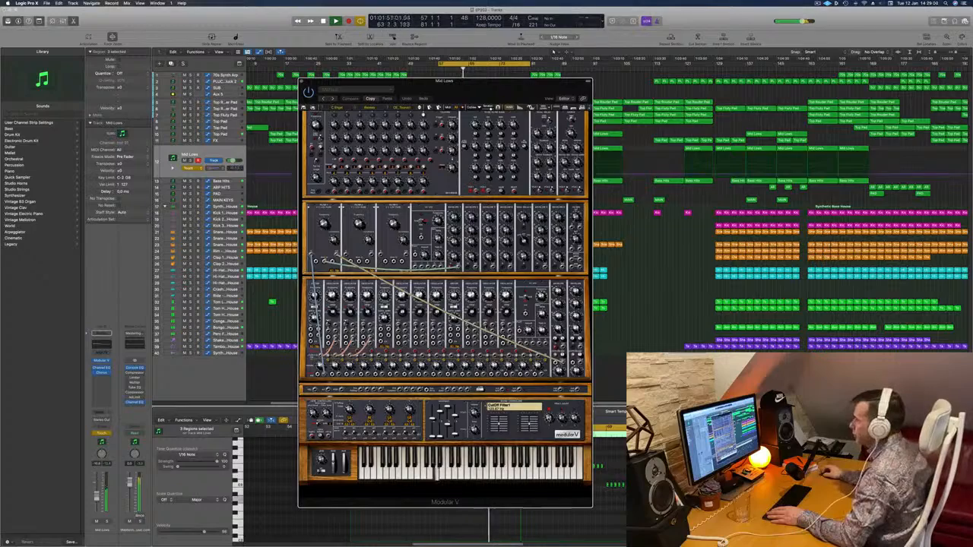
click(301, 80)
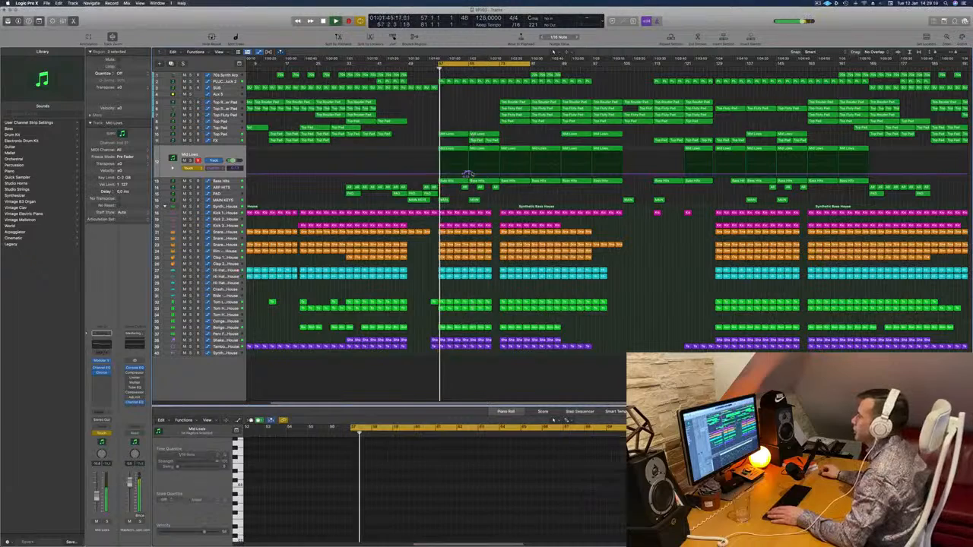
Shape the Mid Lows cutoff automation as a rise from bar 57 to bar 65, then replay the loop.
drag(467, 173, 438, 176)
key(space)
key(space)
key(space)
key(space)
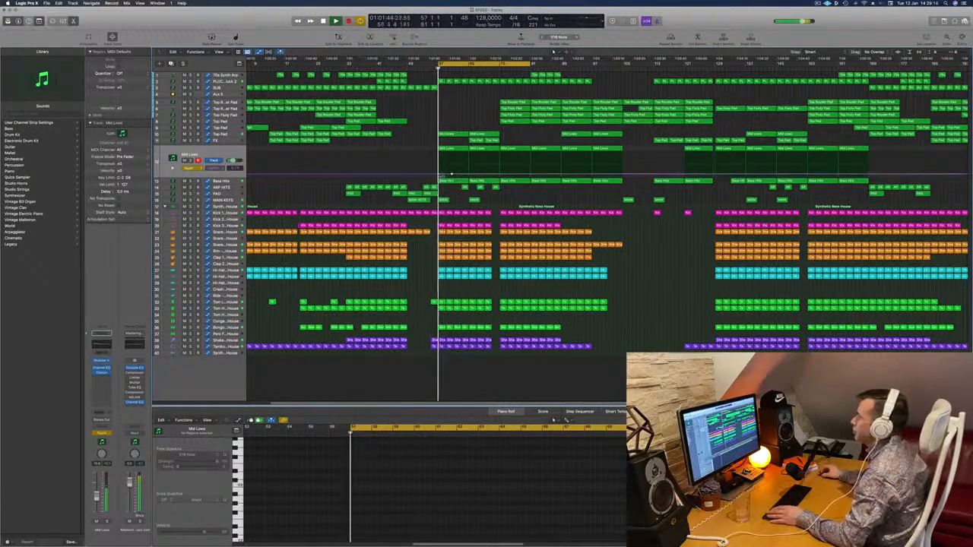
key(space)
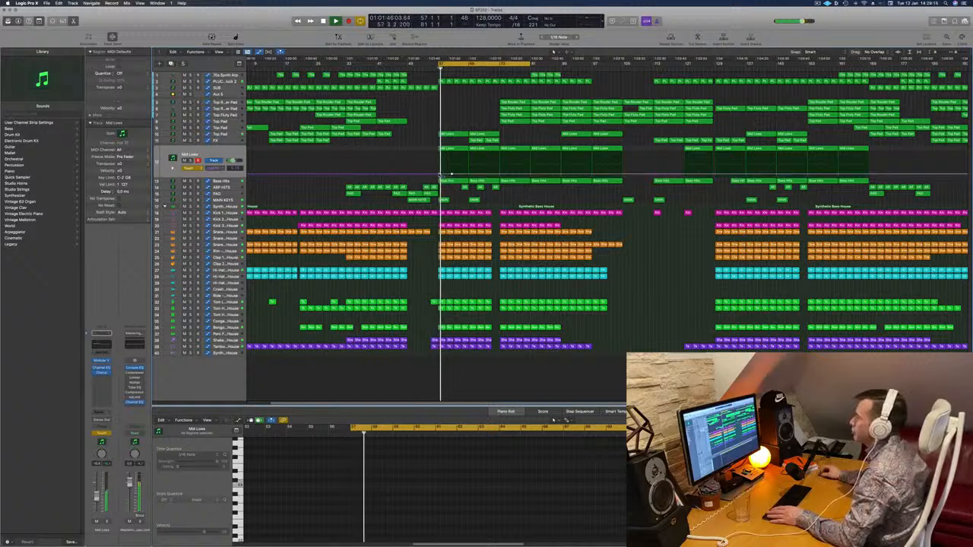
mouse_move(451, 174)
mouse_down()
mouse_move(442, 176)
mouse_move(469, 175)
mouse_up()
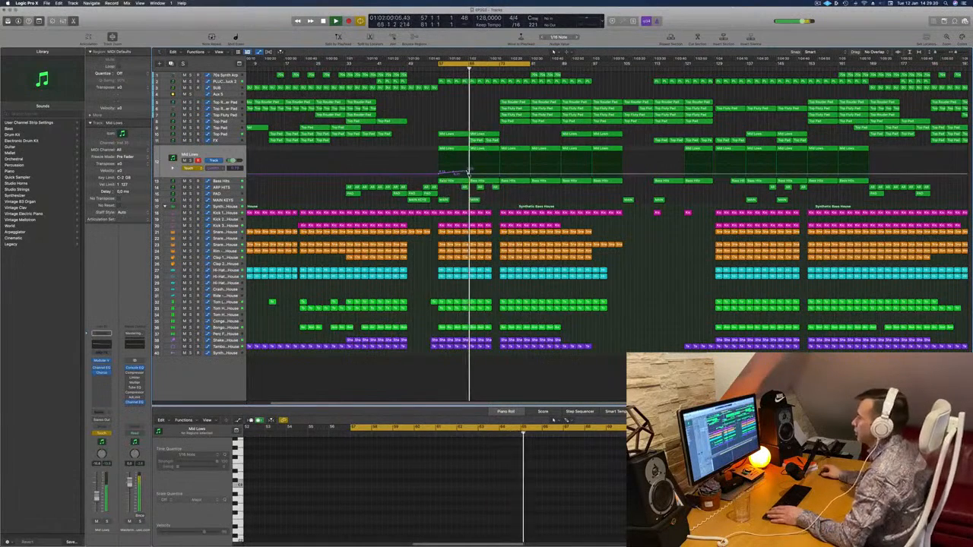
key(space)
key(space)
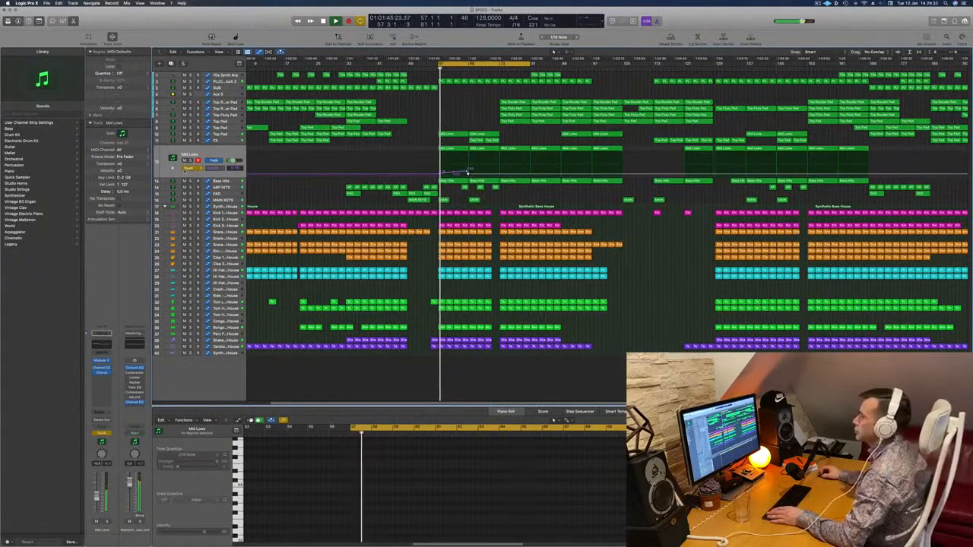
Return Mid Lows to Read automation and reshape its cutoff curve with a slight peak at bar 61, then replay the loop.
click(186, 168)
click(190, 163)
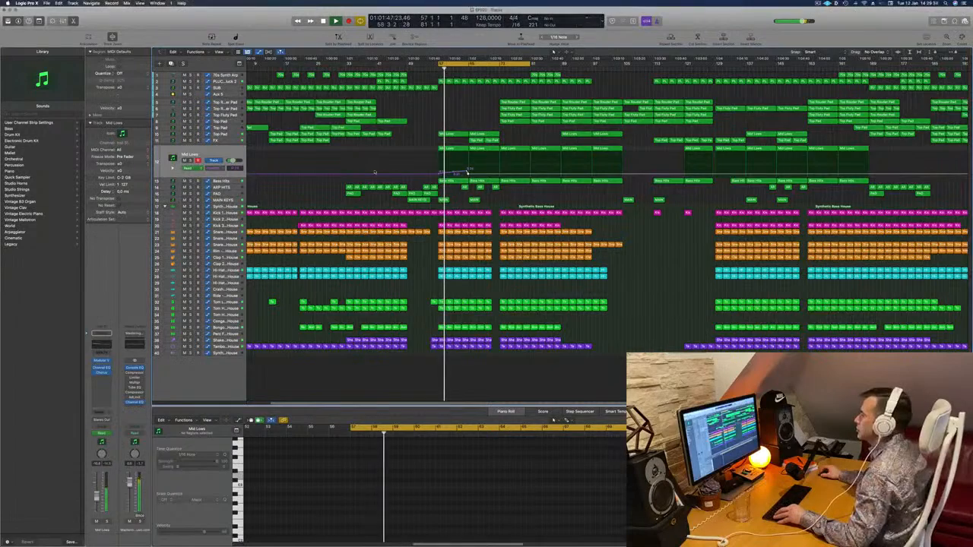
key(super+Right)
key(super+Right)
key(super+Right)
key(super+Right)
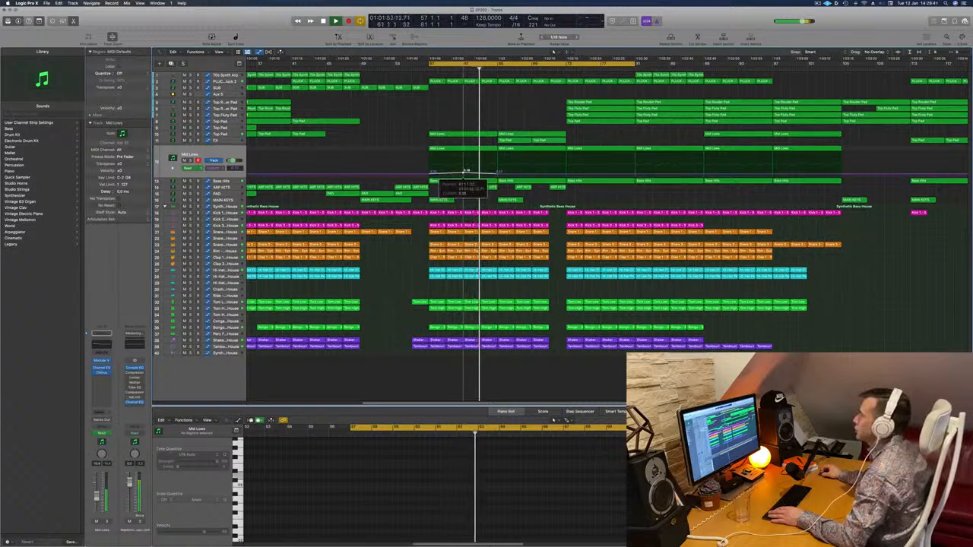
drag(463, 174, 463, 173)
key(space)
key(space)
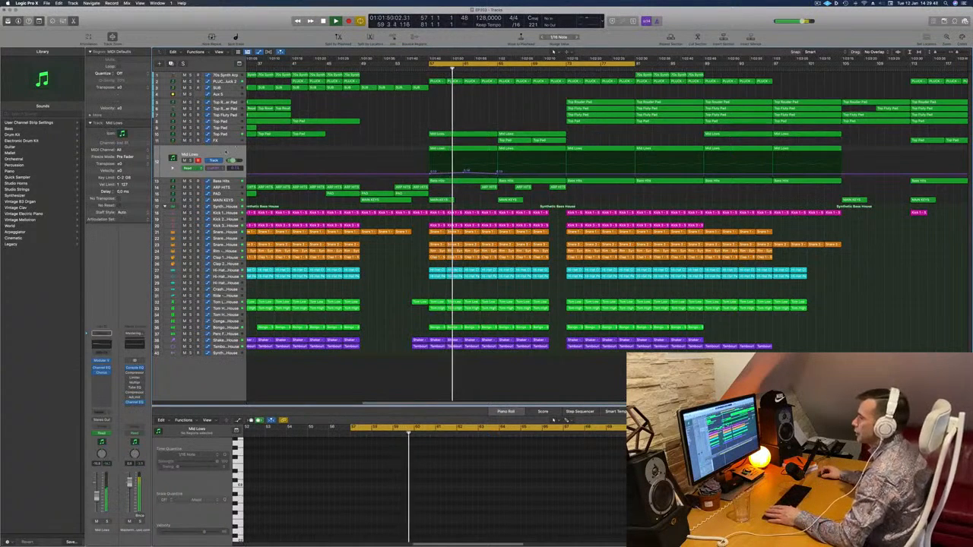
Select the Mid Lows regions in the loop, show the mixer and add a Compressor to the Mid Lows channel strip.
click(219, 153)
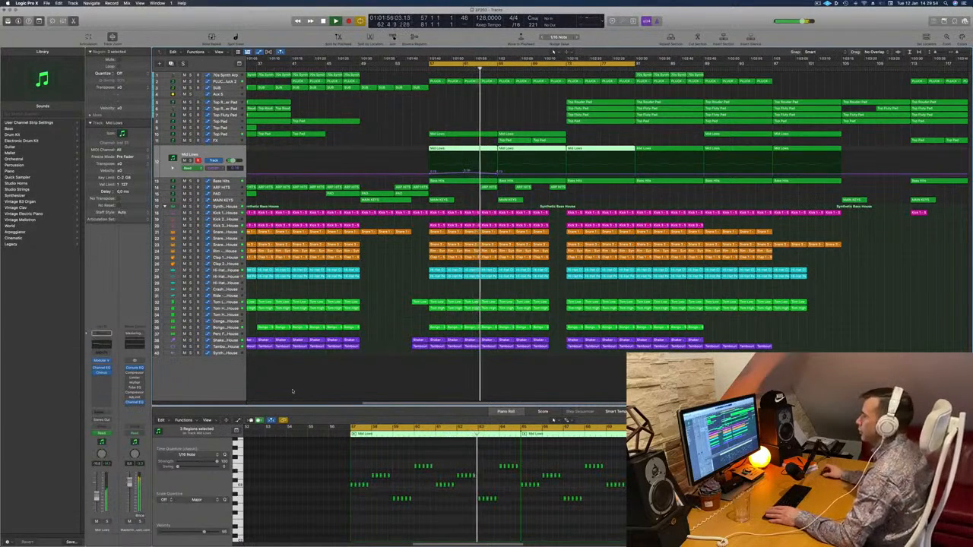
key(space)
key(space)
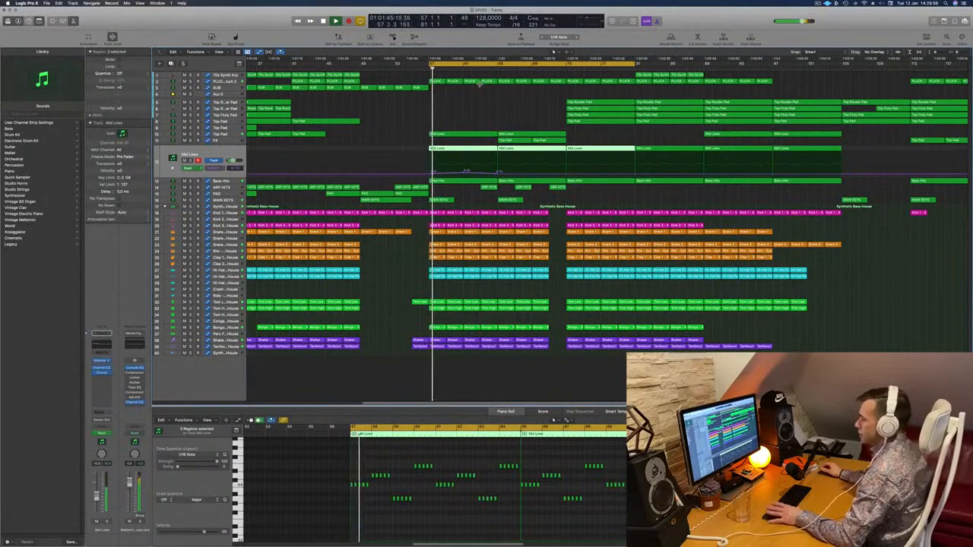
key(x)
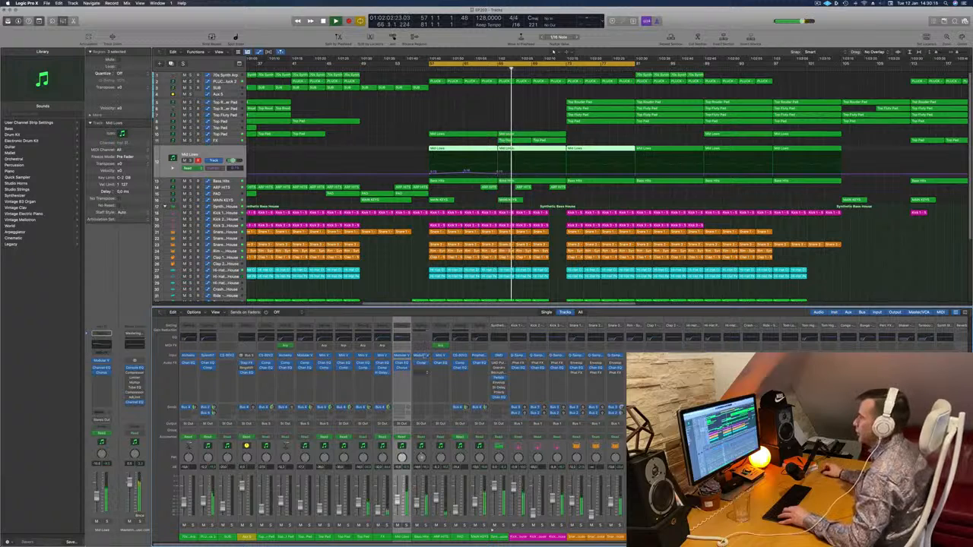
key(space)
key(space)
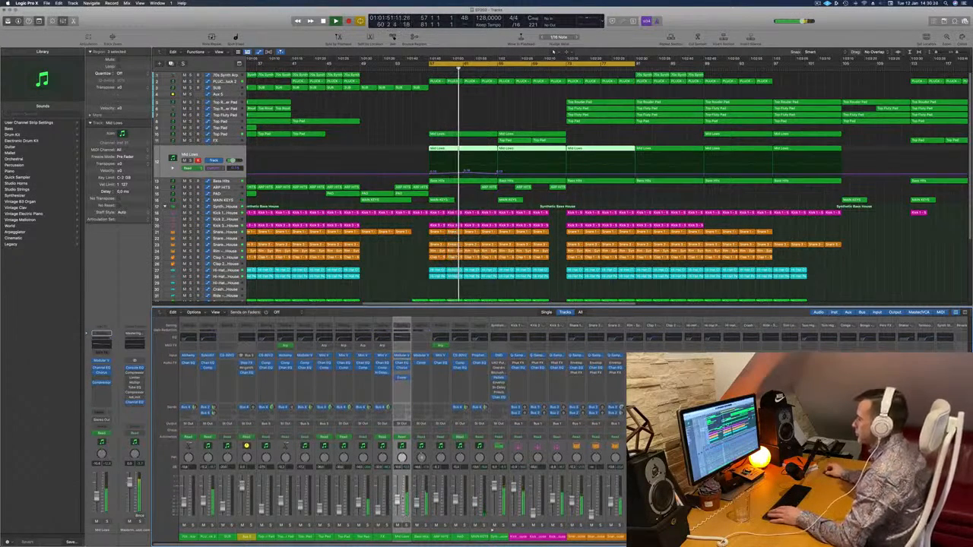
key(Return)
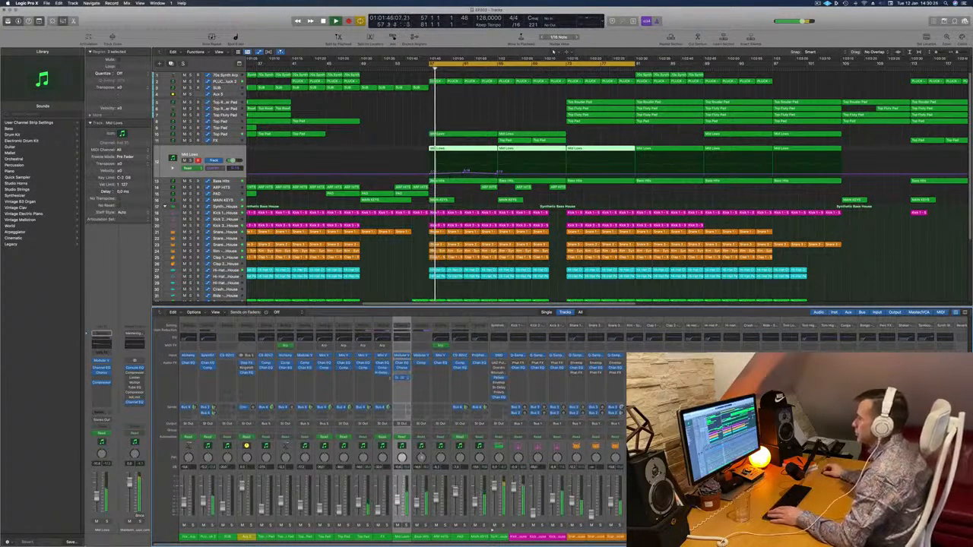
Set the Mid Lows compressor's side chain to Kick 1 - Synthetic Bass House (Inst 6), then close the plug-in and restart playback.
click(401, 377)
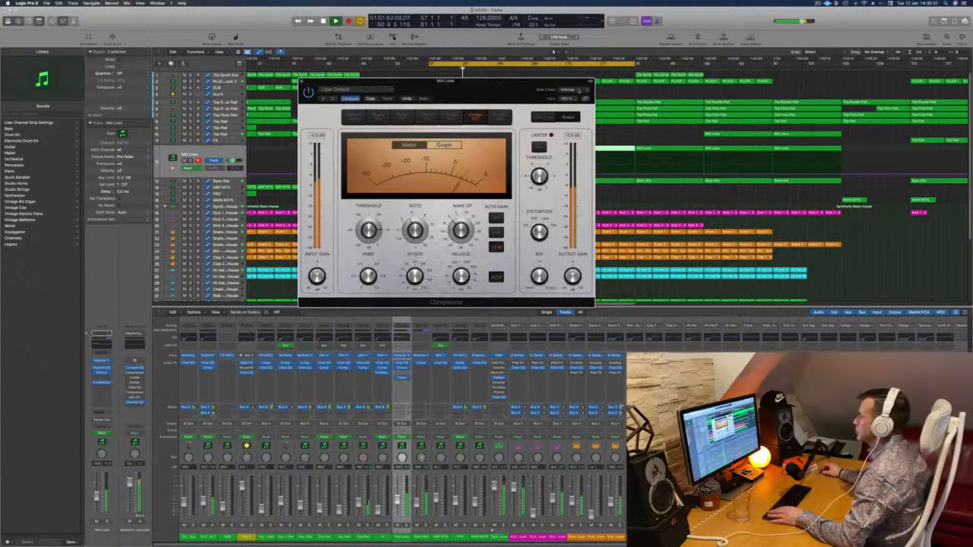
click(580, 90)
mouse_move(577, 108)
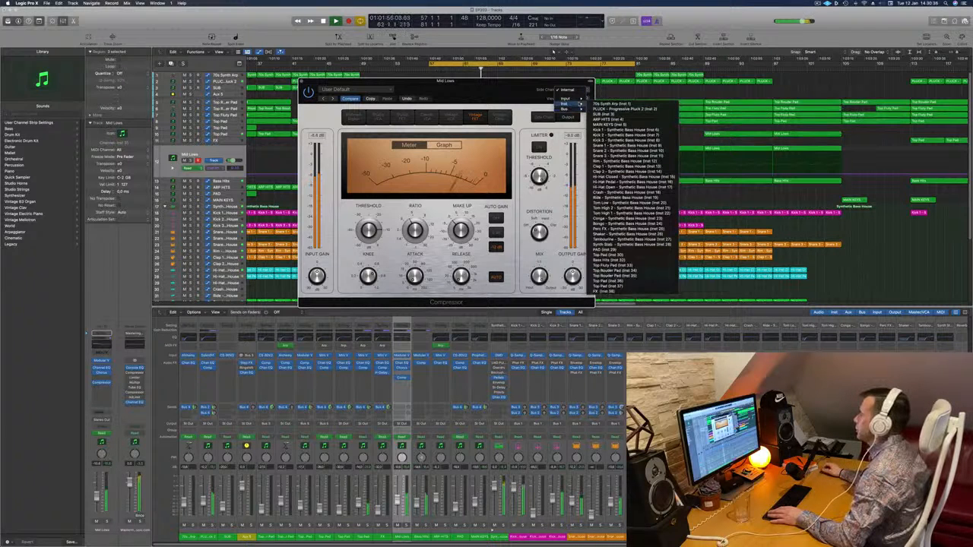
click(615, 130)
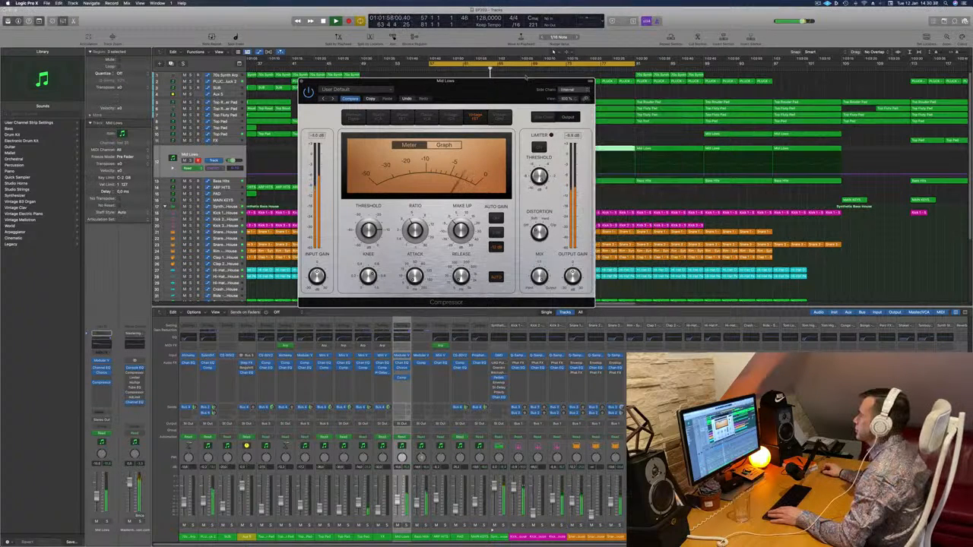
drag(512, 82, 646, 103)
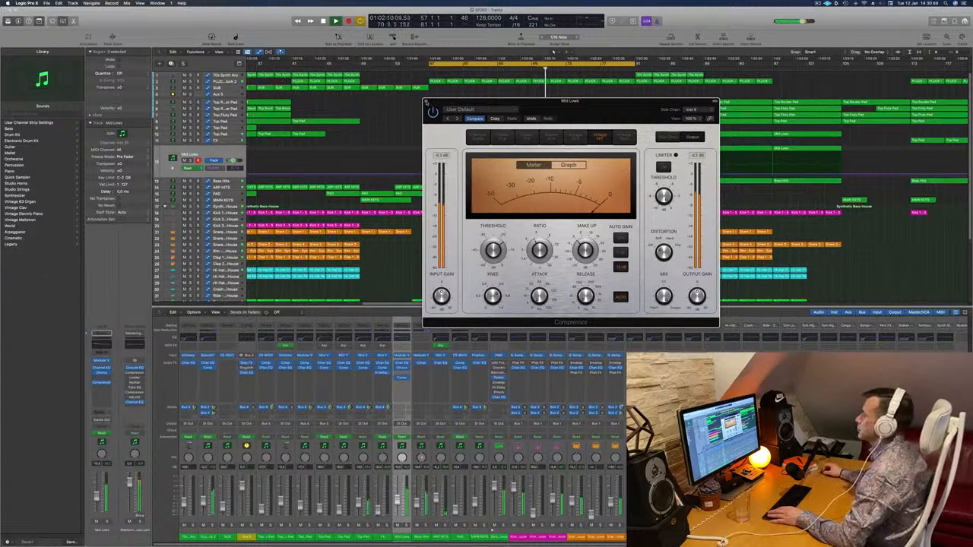
click(426, 101)
key(space)
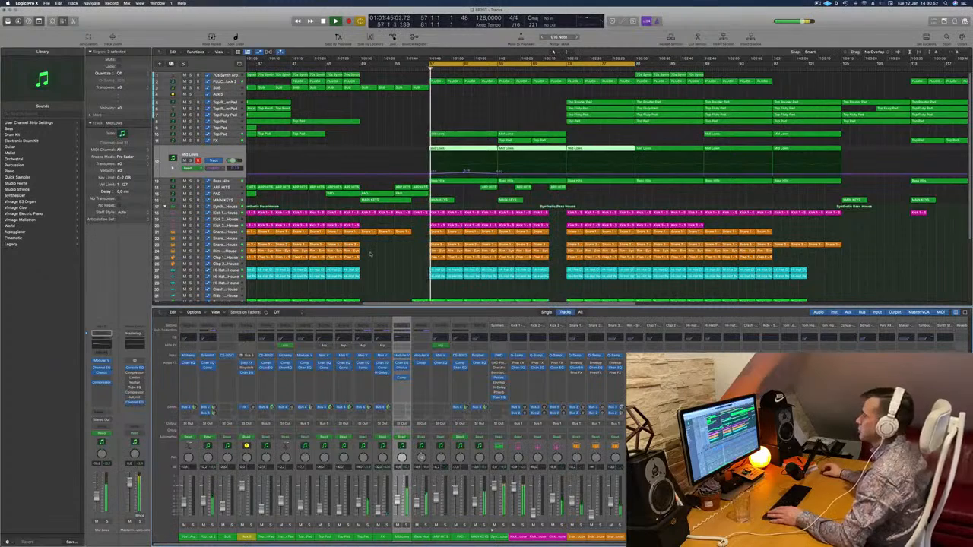
Replay from bar 57 and adjust the Mid Lows cutoff automation level leading into that bar.
key(space)
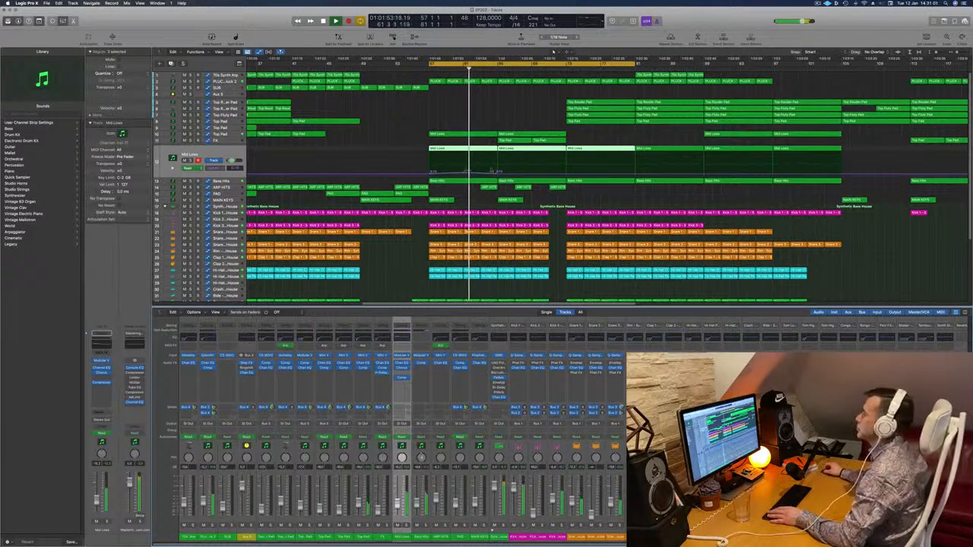
key(Return)
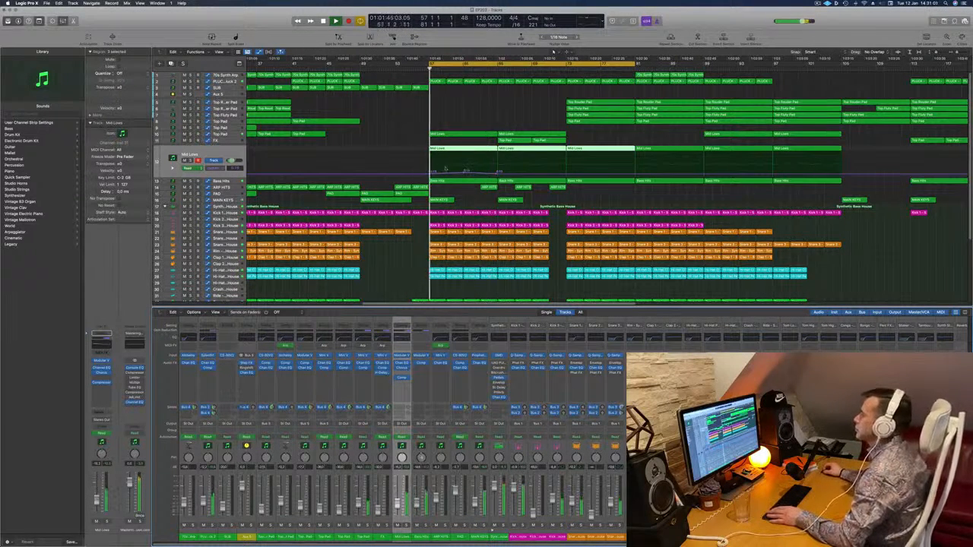
click(431, 174)
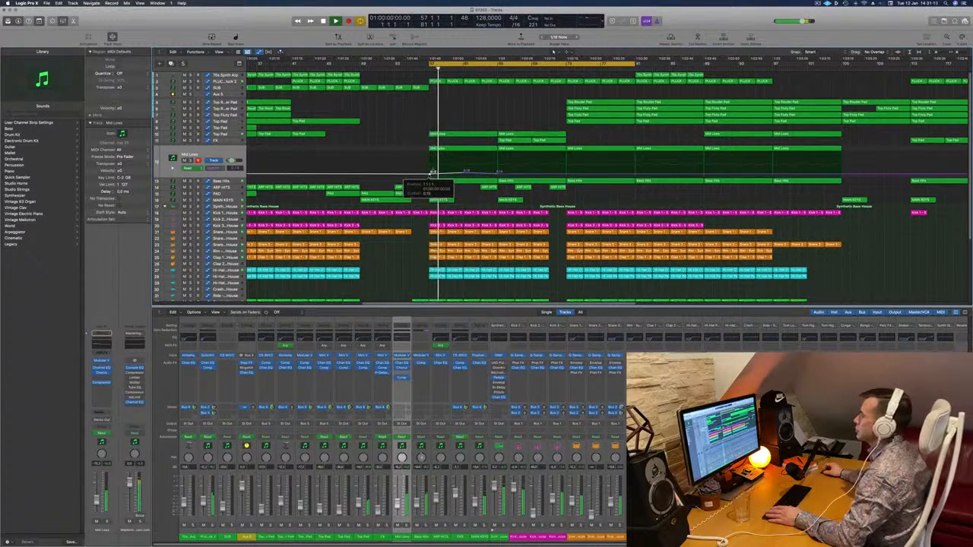
Examine the PLUCK - Progressive Pluck 2 automation, then briefly solo and select the Snare 1 track while the loop plays.
click(231, 82)
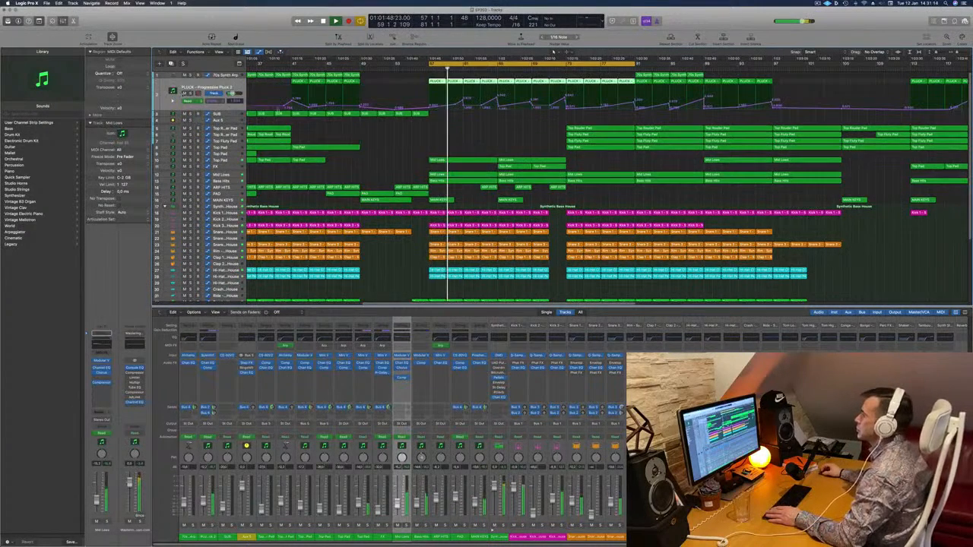
key(space)
key(space)
scroll(374, 112, down, 4)
scroll(373, 112, down, 1)
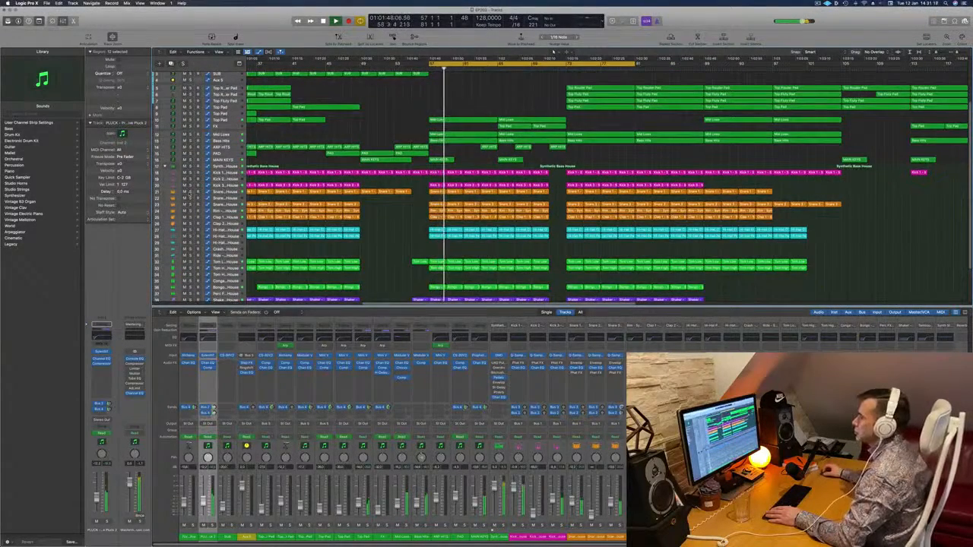
click(190, 192)
click(190, 193)
click(227, 192)
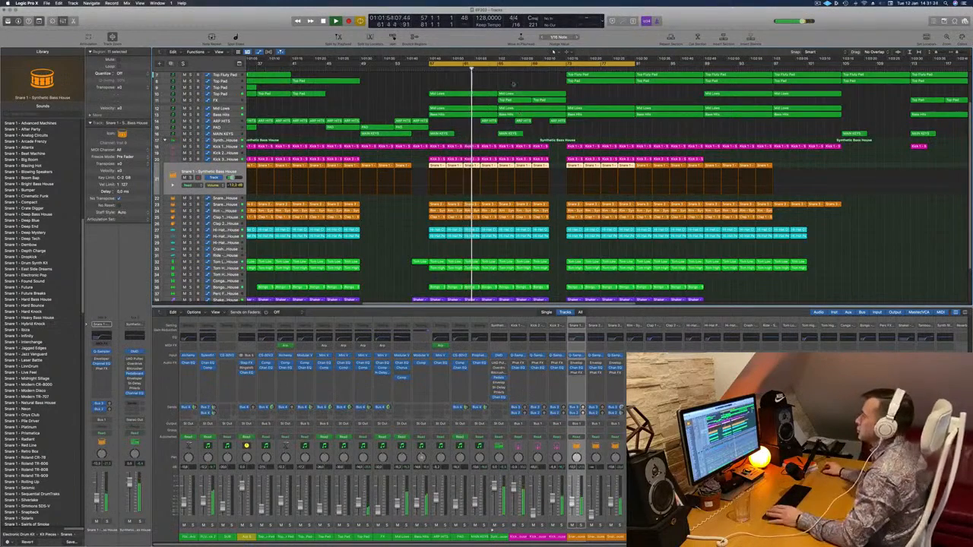
Select the Mid Lows track and add a cutoff automation point just before bar 73, raising it above the preceding level.
scroll(456, 110, up, 3)
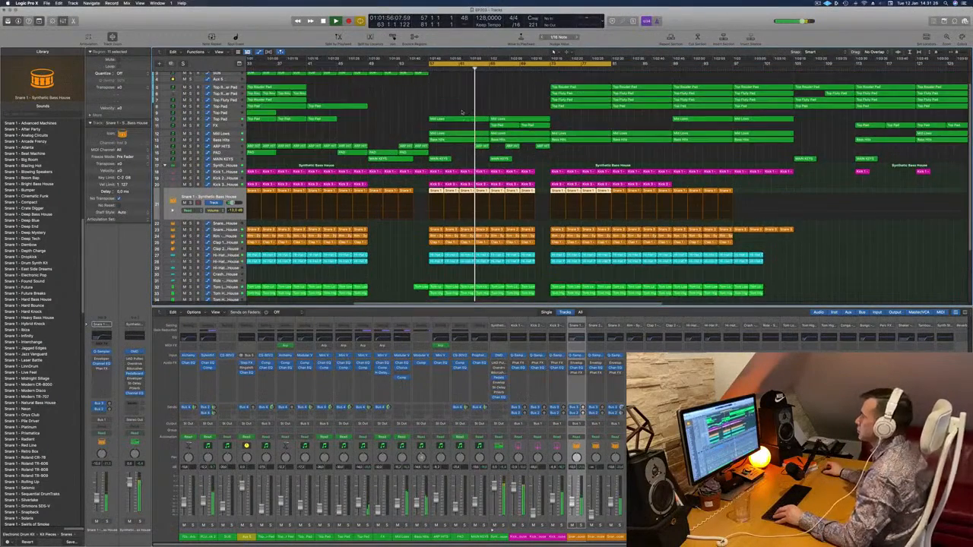
key(super+Left)
key(super+Left)
key(super+Left)
key(super+Left)
key(super+Left)
key(super+Left)
key(super+Left)
key(super+Left)
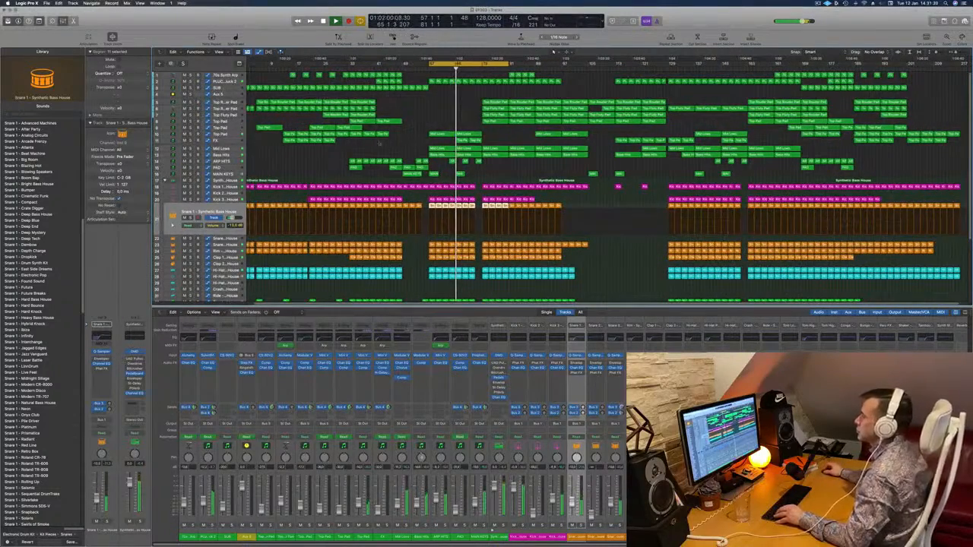
click(236, 156)
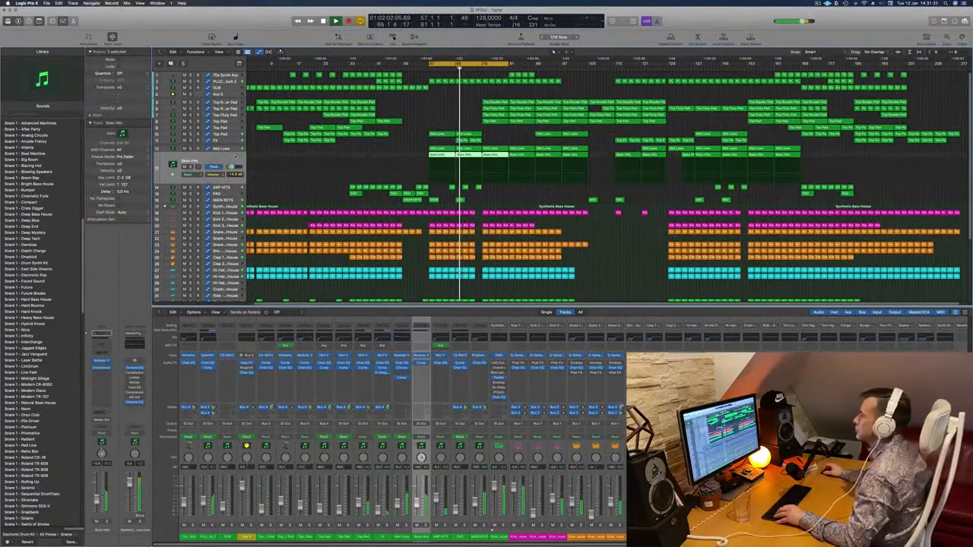
click(427, 149)
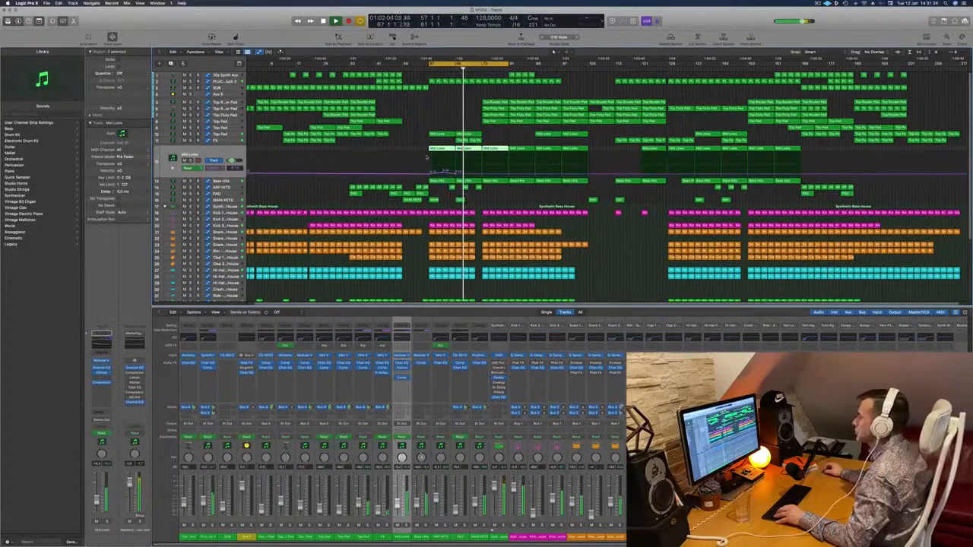
click(481, 175)
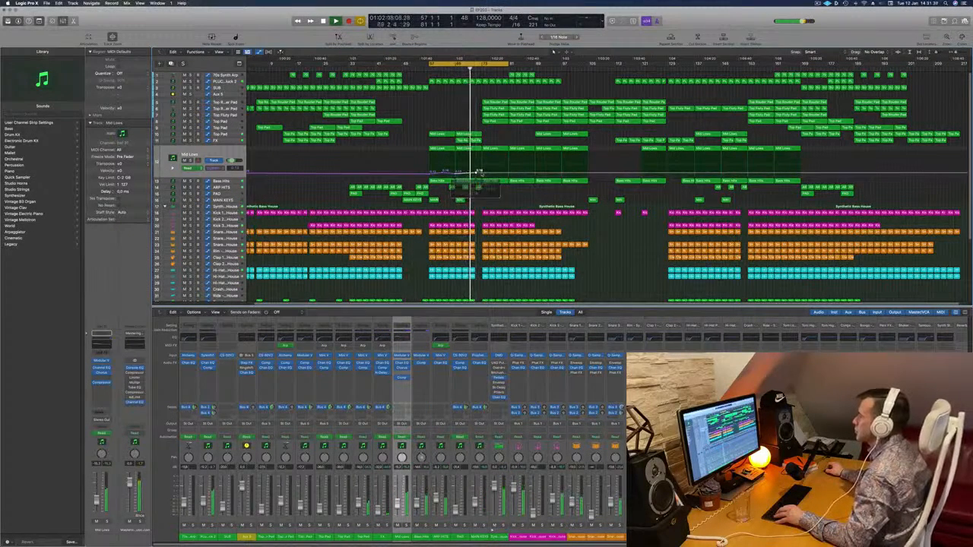
drag(481, 172, 481, 166)
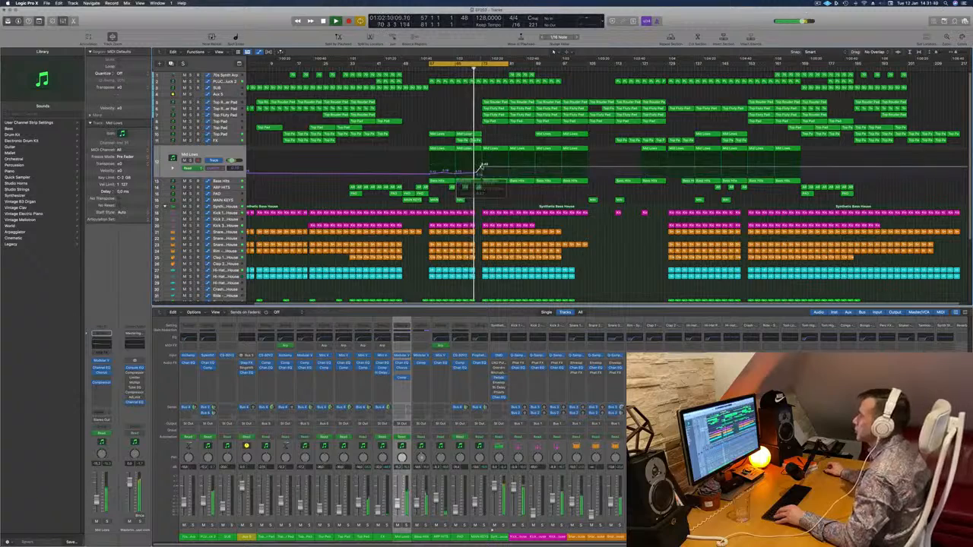
Audition different heights for the Mid Lows cutoff point at bar 73, leaving it as a dip below the preceding level.
scroll(481, 167, up, 6)
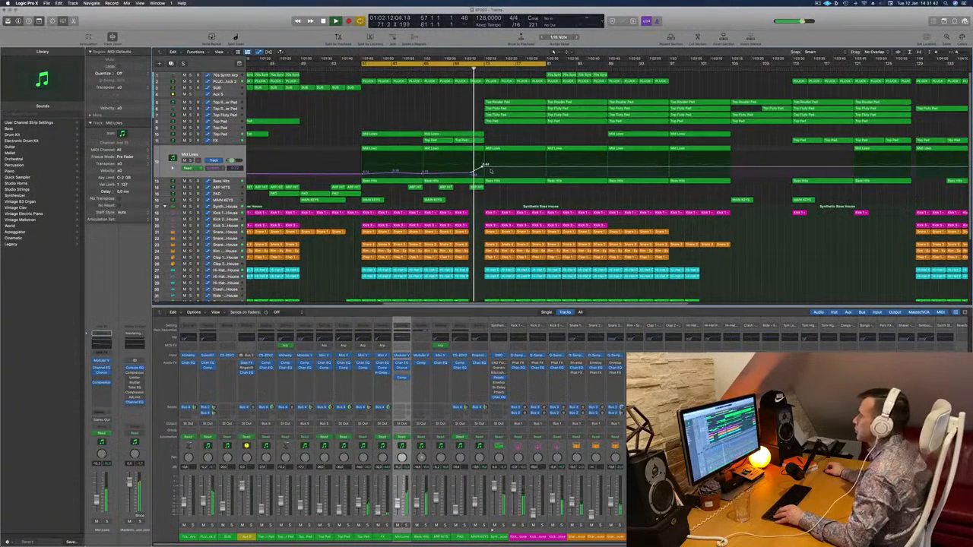
drag(483, 167, 483, 164)
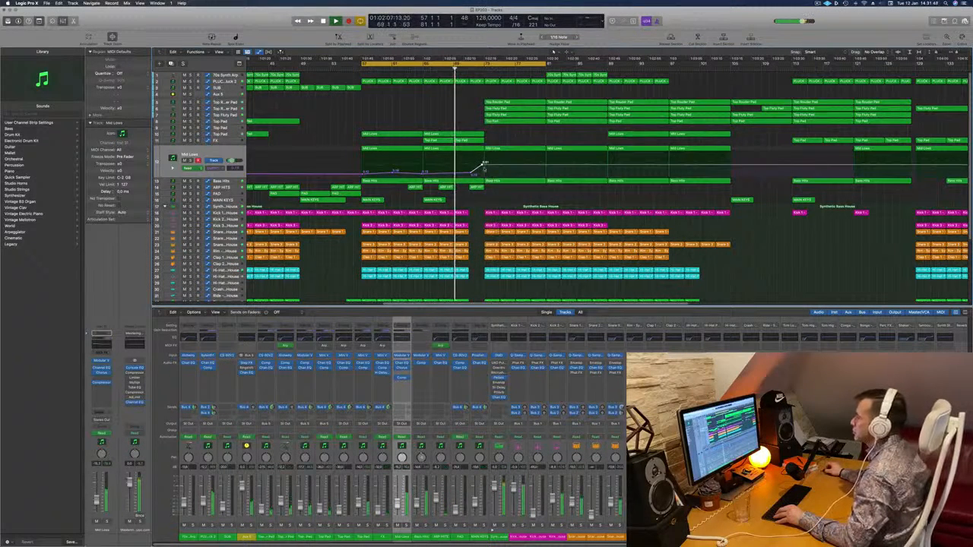
drag(483, 165, 484, 173)
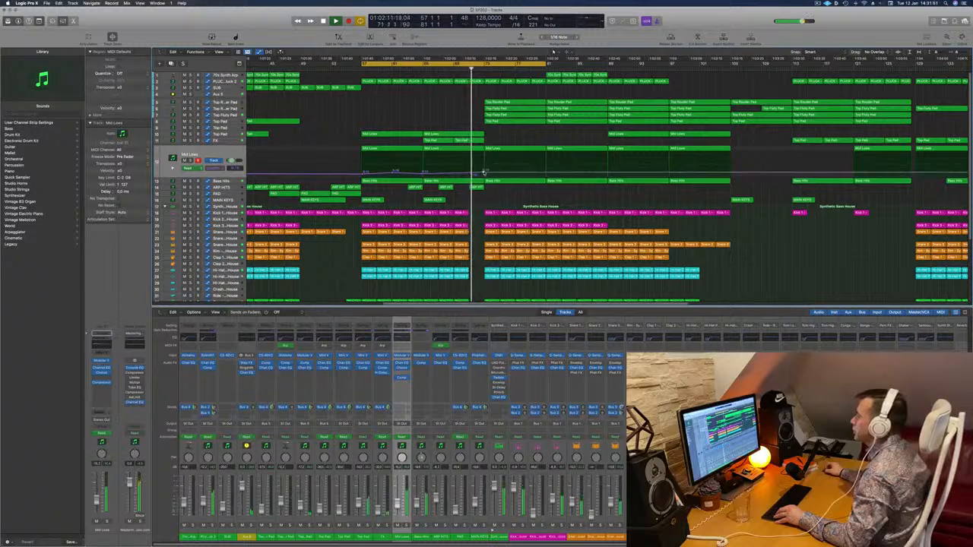
drag(483, 172, 483, 173)
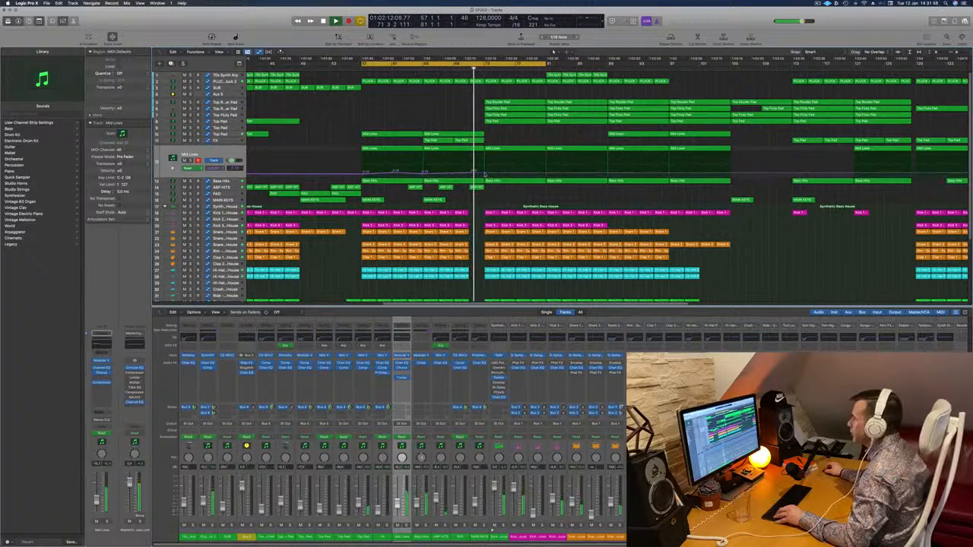
drag(484, 174, 484, 178)
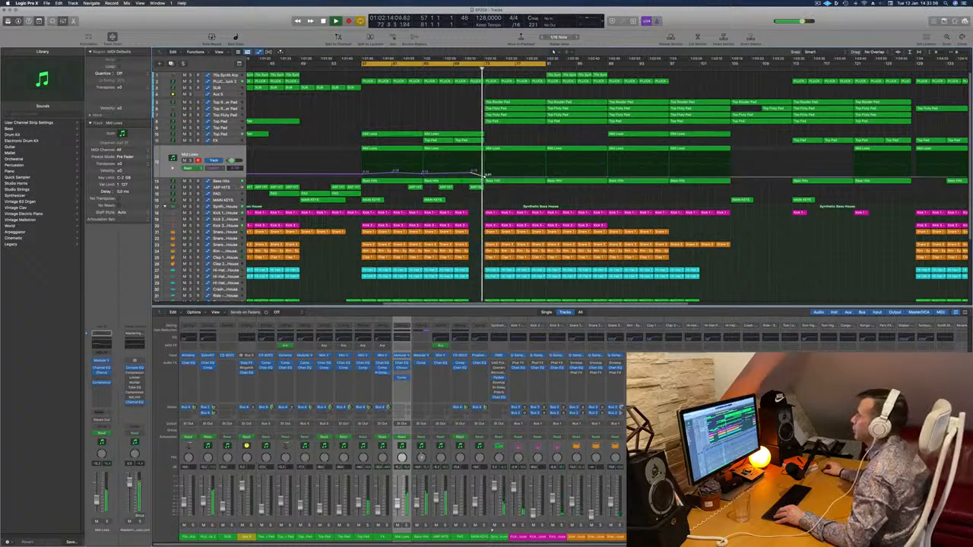
Delete the ARP HITS regions between bars 57 and 73 and replay the loop from bar 57.
key(super+Left)
key(super+Left)
key(super+Left)
key(super+Left)
key(super+Left)
key(super+Left)
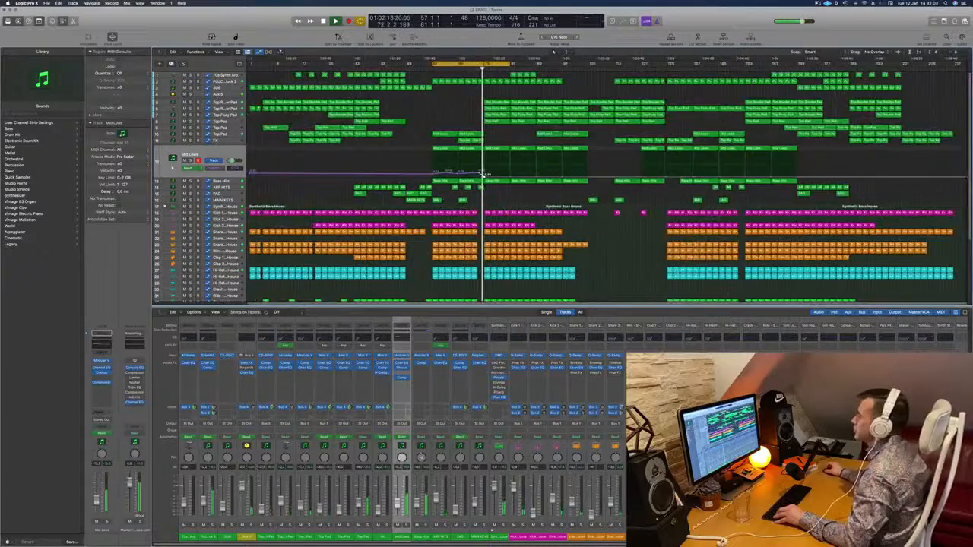
key(super+Right)
key(super+Right)
key(super+Right)
key(super+Right)
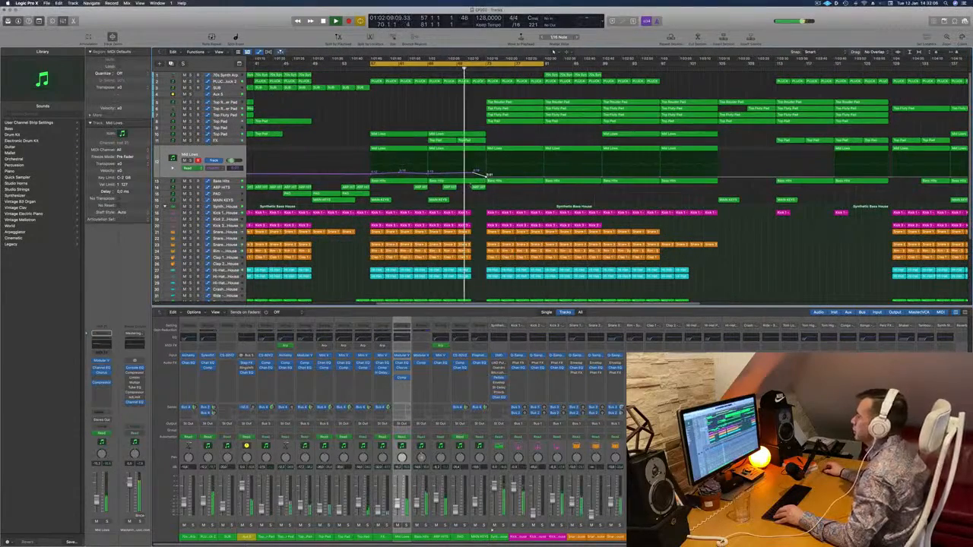
click(478, 186)
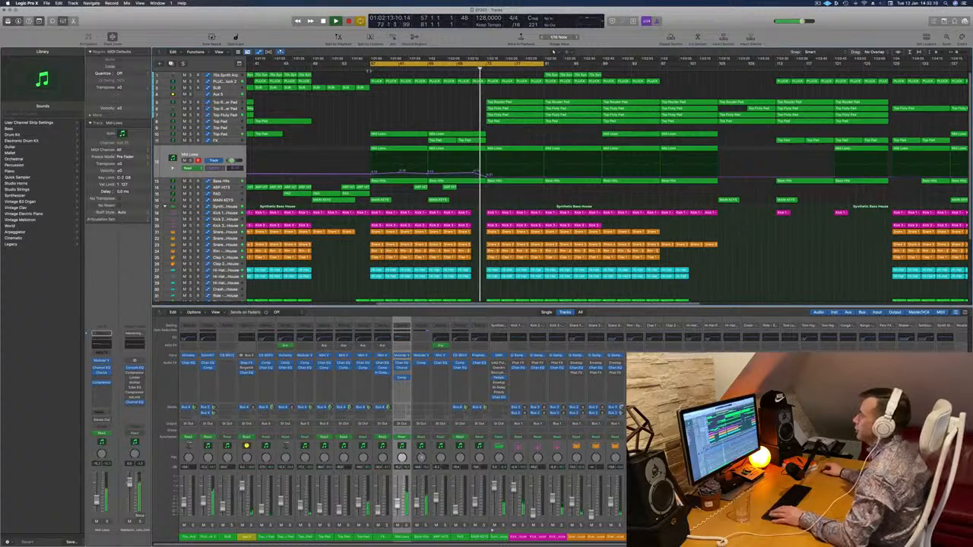
click(370, 70)
click(417, 187)
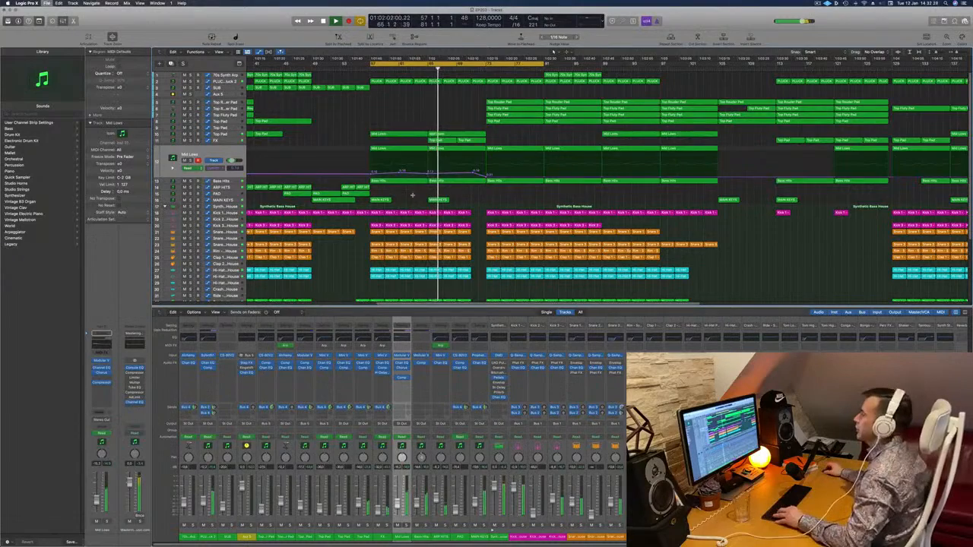
Reveal the FX track's Volume automation and shape a rise from bar 65 to about -14.8 dB at bar 73, falling by bar 81.
key(super+Left)
key(super+Left)
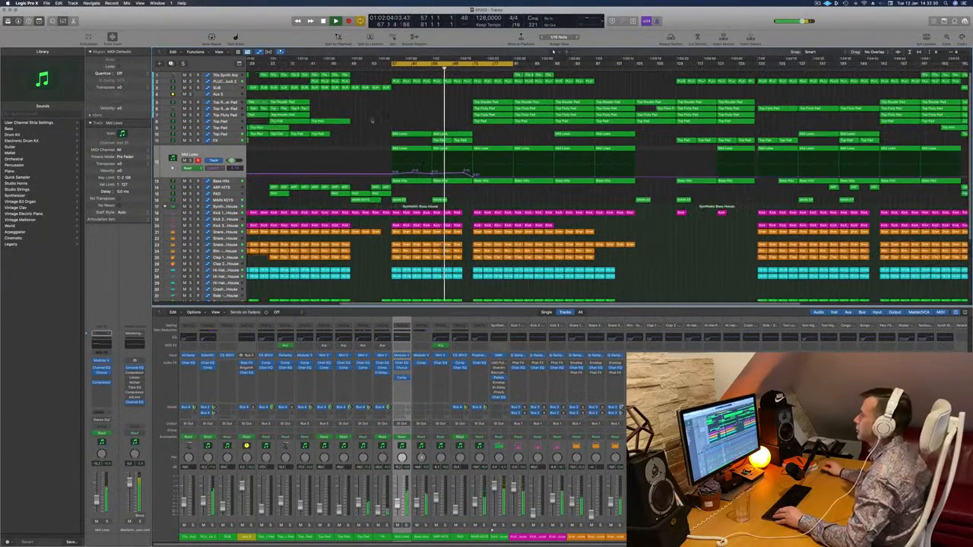
key(super+Left)
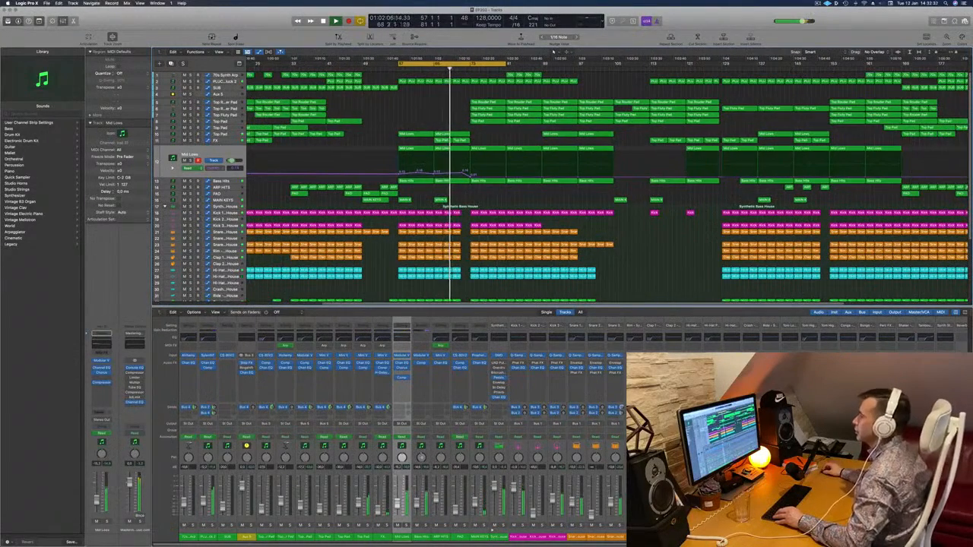
key(Up)
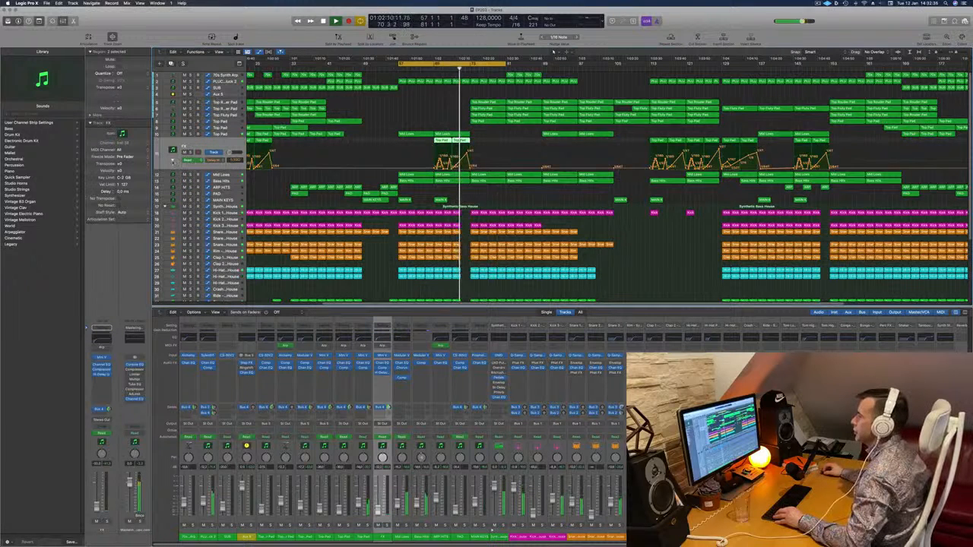
click(173, 161)
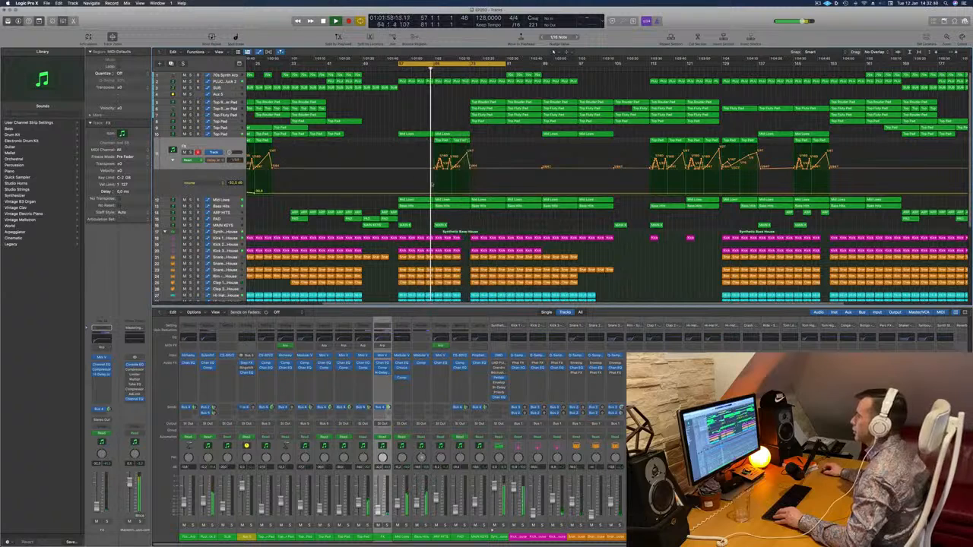
drag(440, 196, 435, 190)
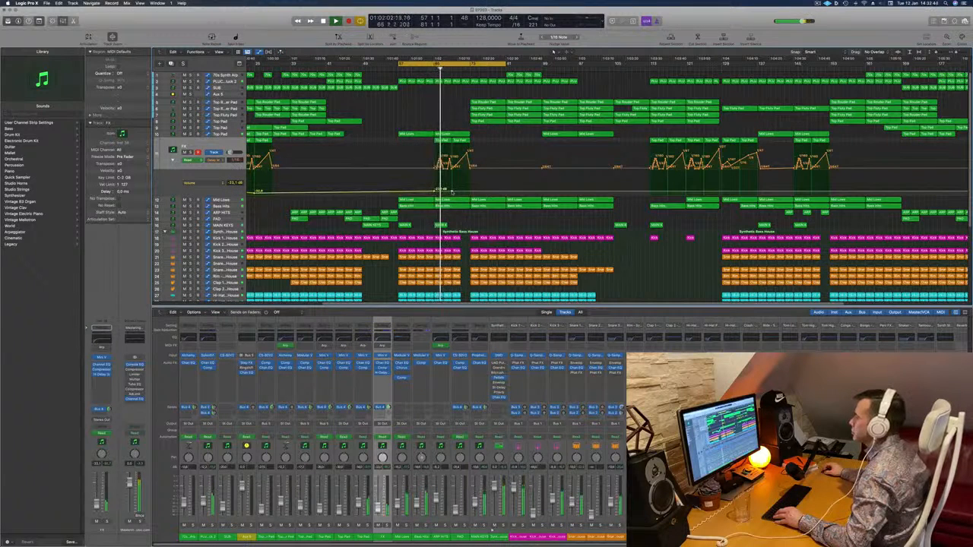
drag(455, 188, 457, 189)
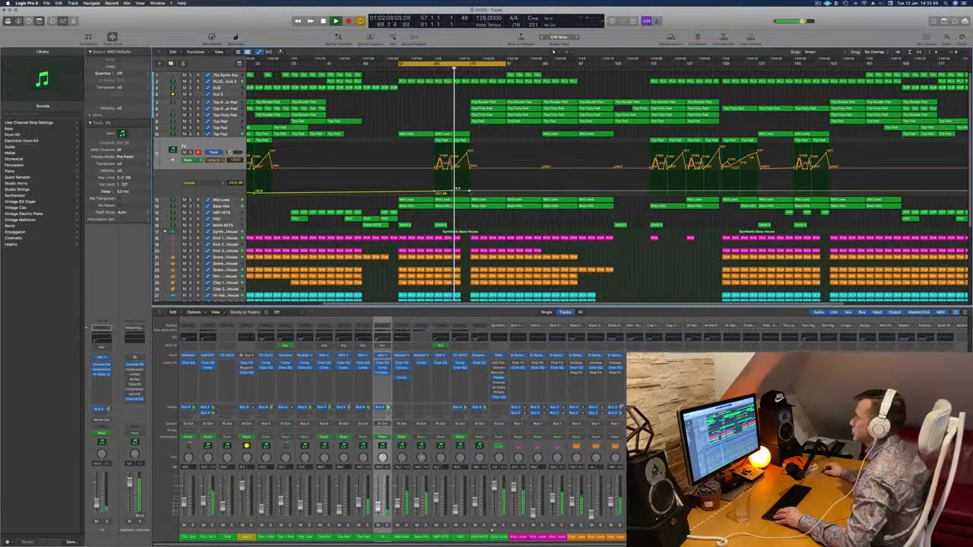
drag(469, 193, 471, 188)
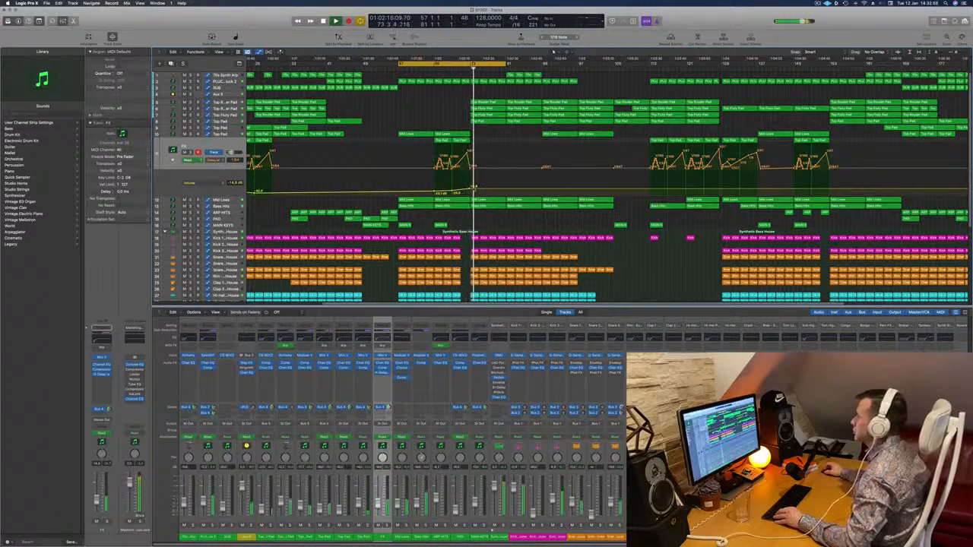
drag(473, 187, 505, 196)
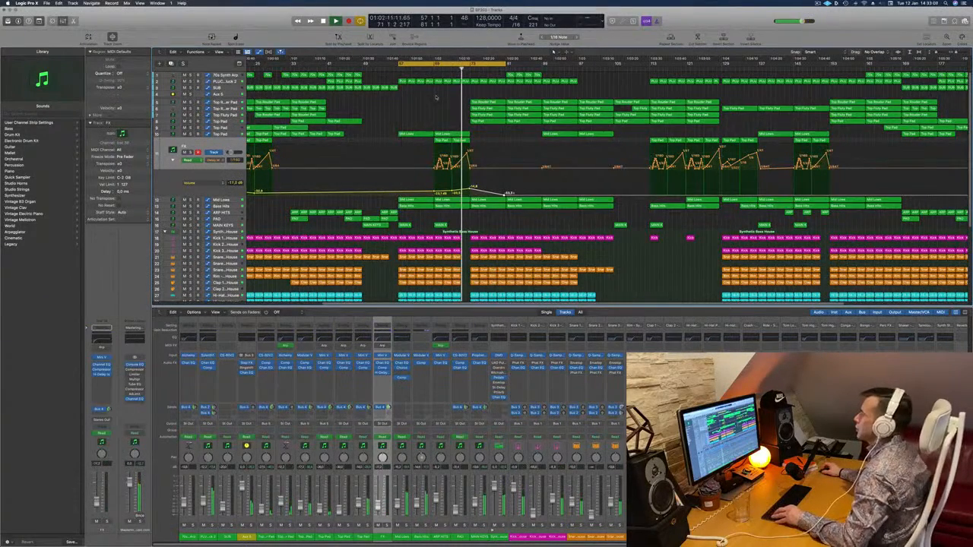
Return to the Mid Lows track and draw a gradual cutoff rise from bar 73 to bar 81.
key(super+Left)
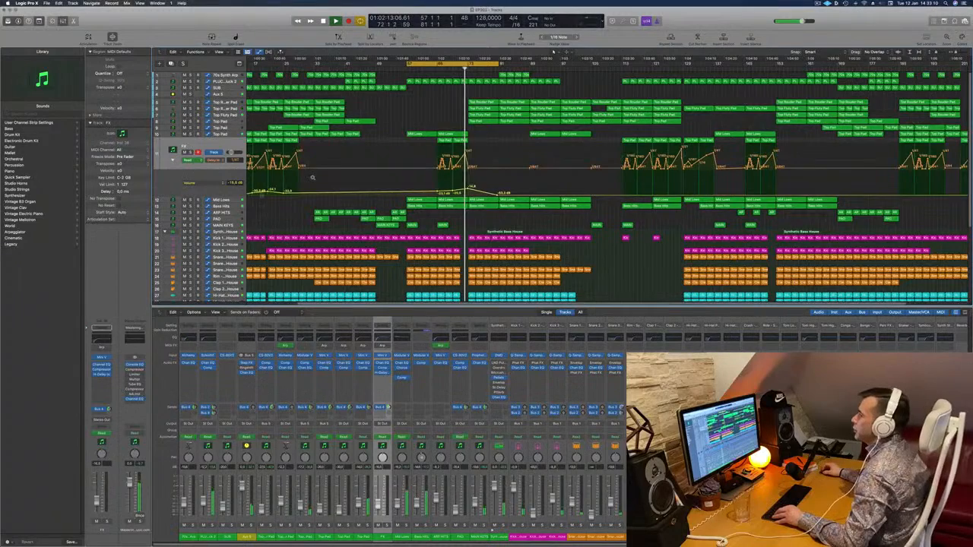
key(super+Left)
key(Down)
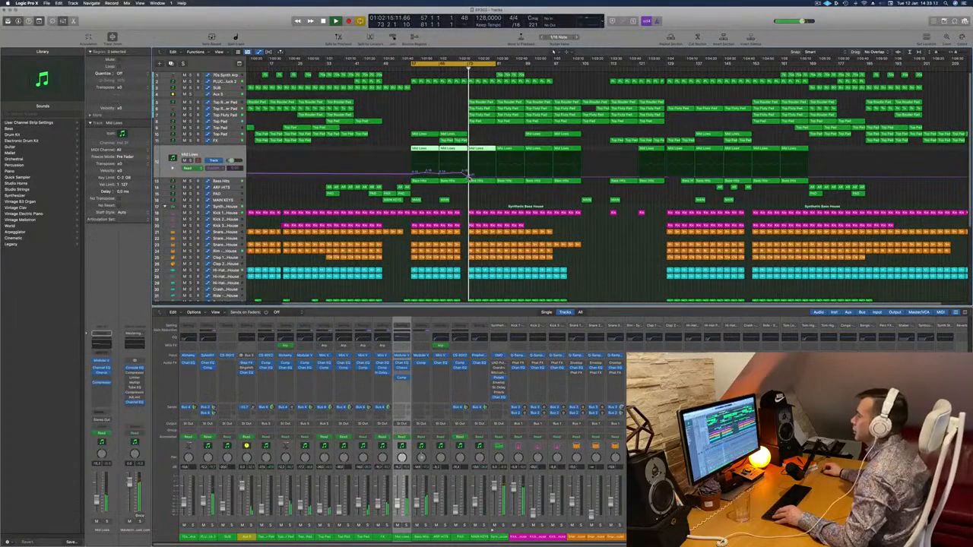
drag(469, 177, 496, 171)
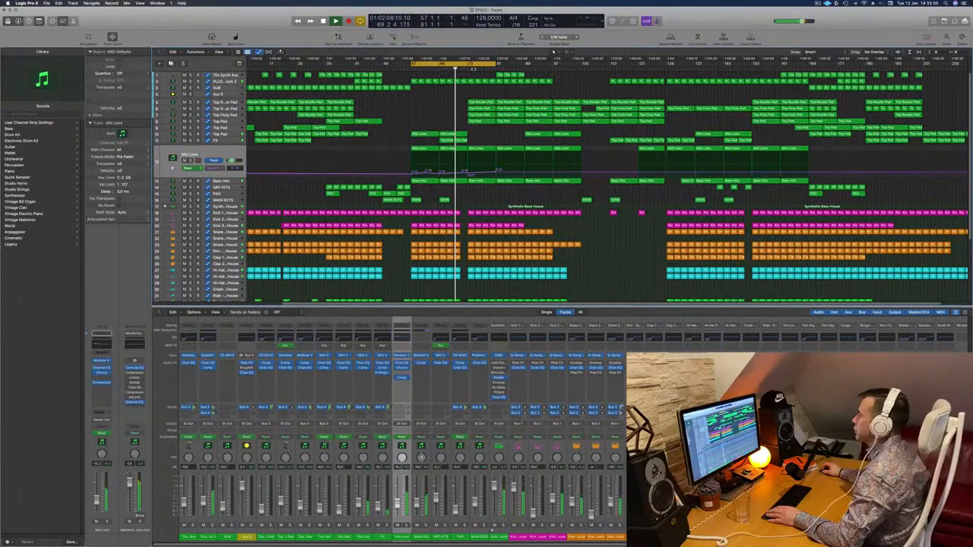
Move the cycle range to bars 73 to 97 and inspect the FX, Aux 5 and ARP HITS automation during playback.
drag(473, 65, 531, 66)
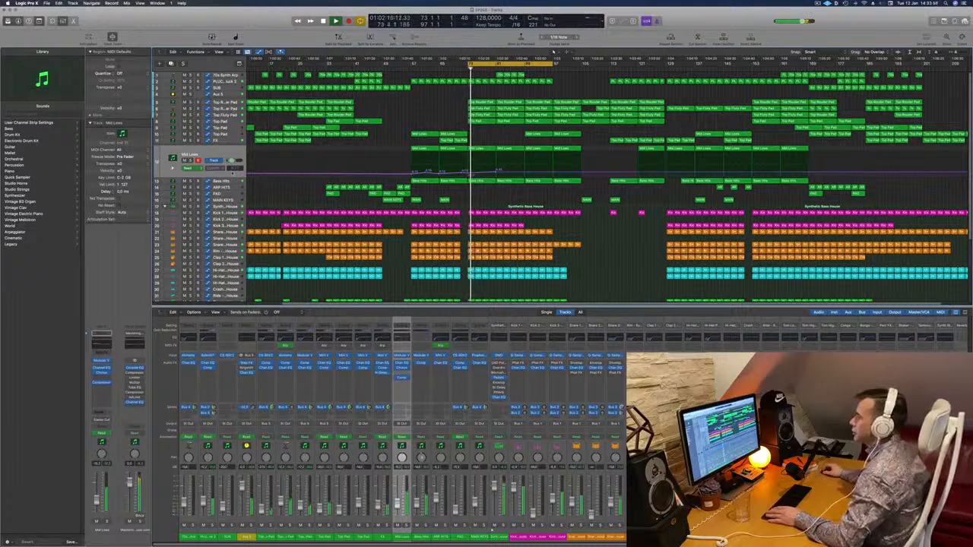
click(233, 141)
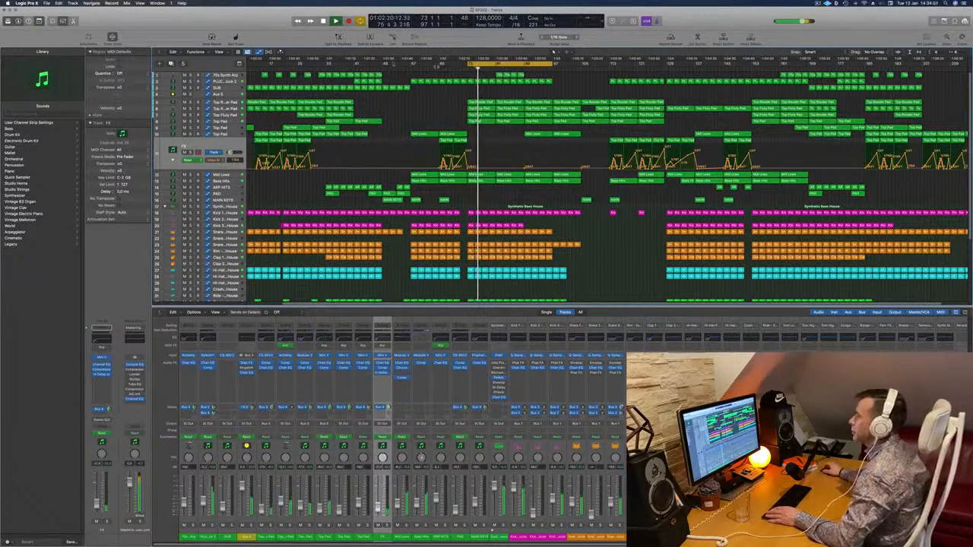
click(226, 93)
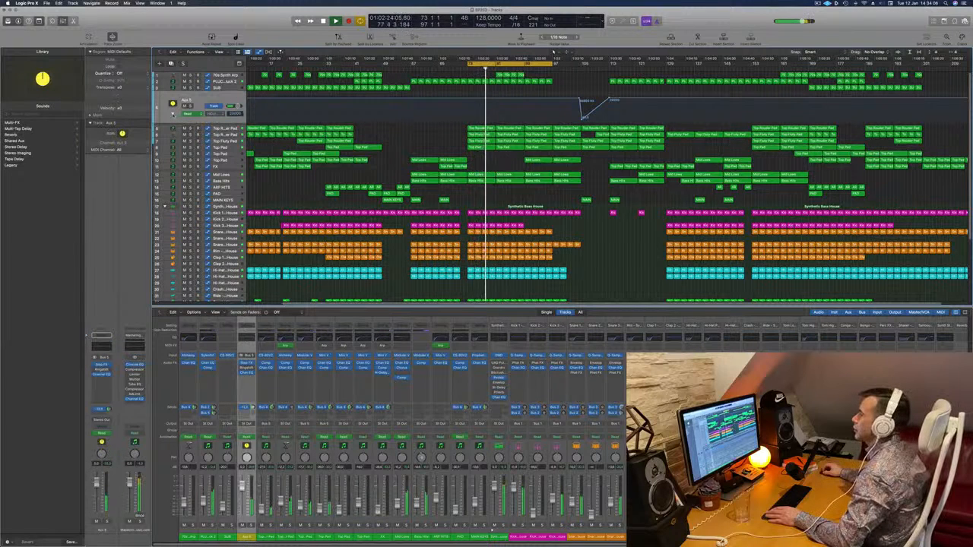
click(173, 114)
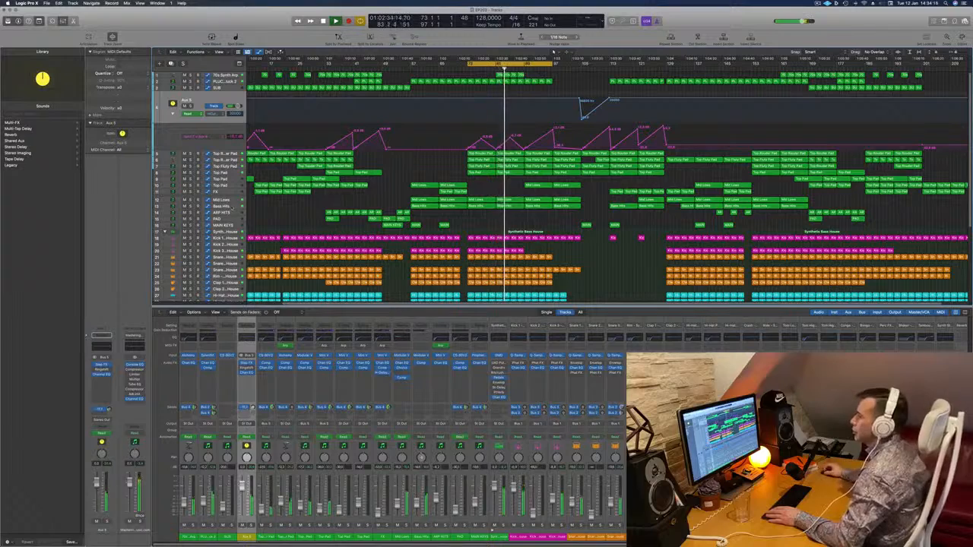
click(231, 213)
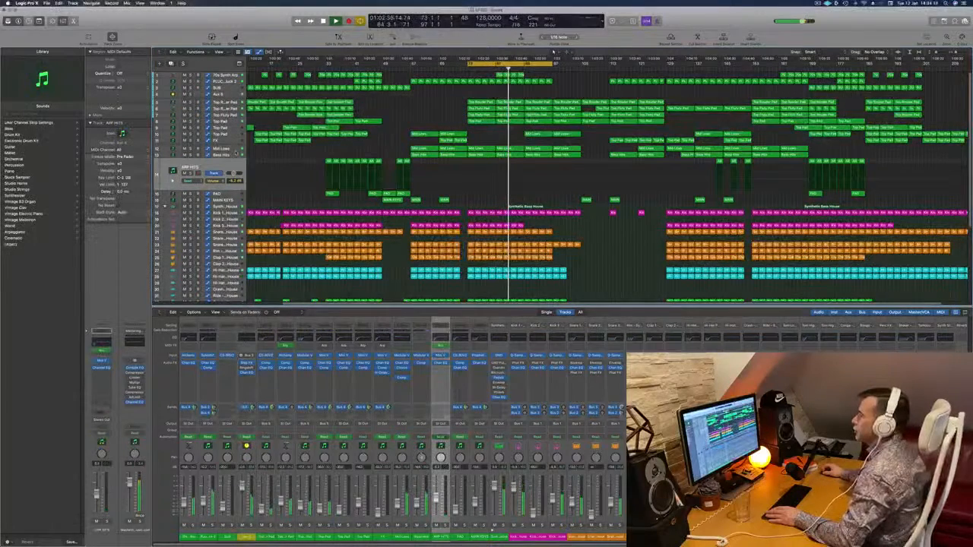
Add a Mid Lows cutoff automation point just before bar 89 and lower it for a gradual fall from bar 81.
click(236, 150)
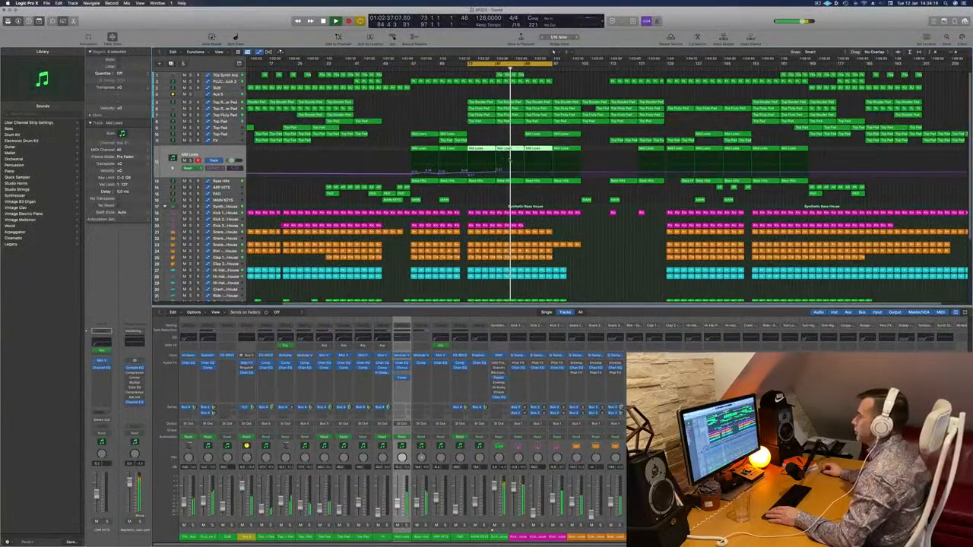
click(525, 174)
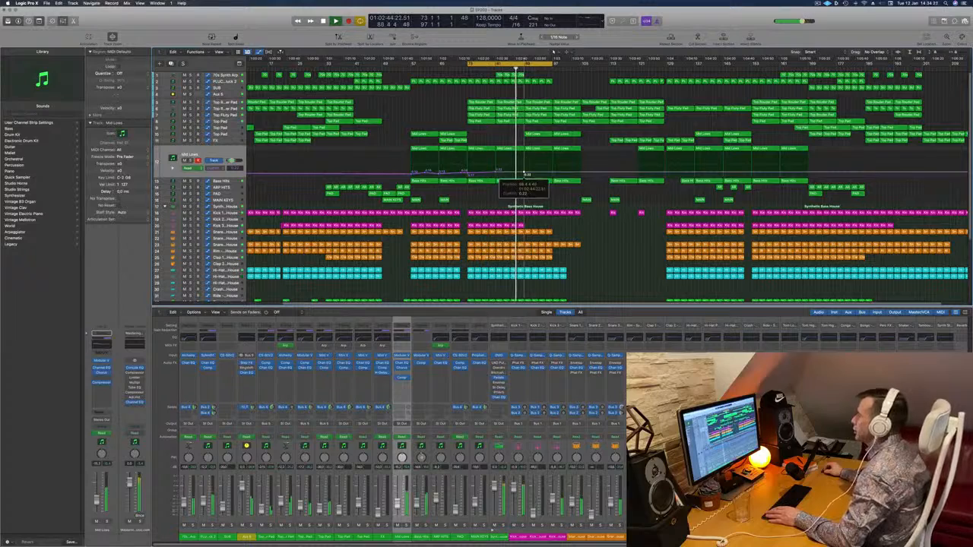
drag(525, 174, 525, 177)
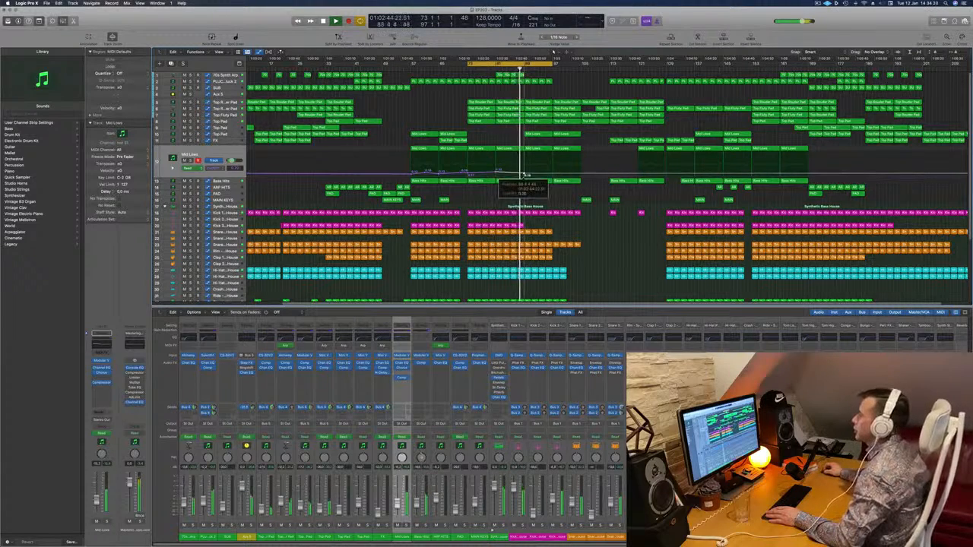
scroll(525, 175, up, 2)
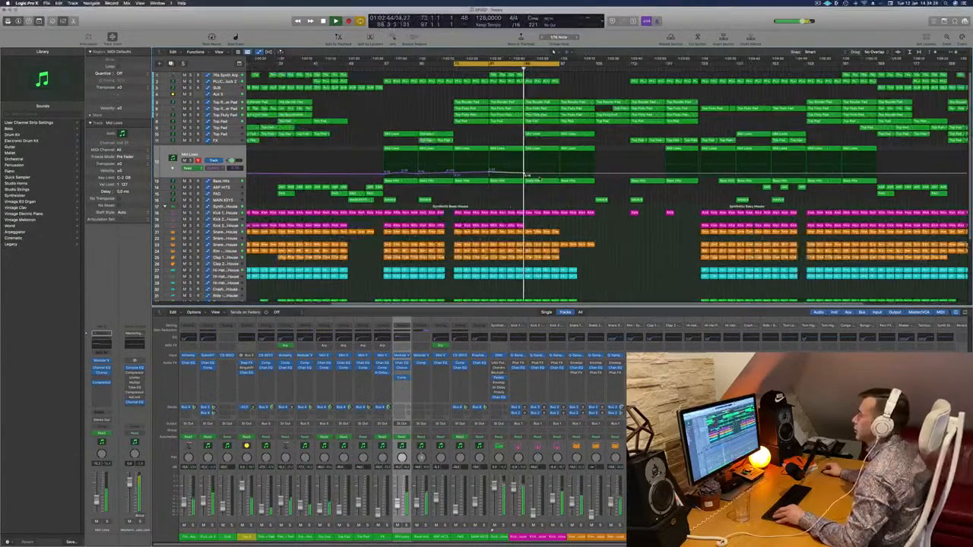
Select the PLUCK - Progressive Pluck 2 track and audition it in solo within the bars 73 to 97 cycle.
scroll(524, 175, down, 3)
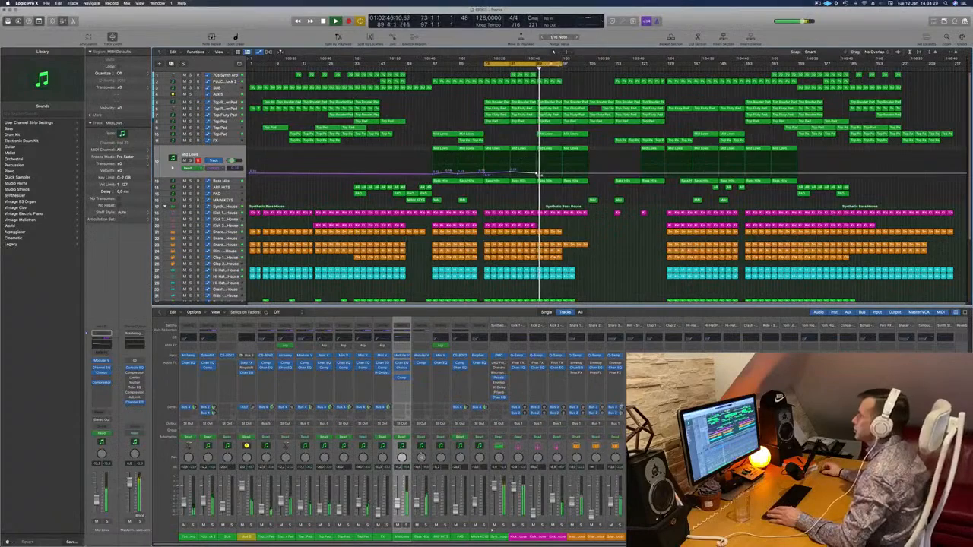
mouse_move(540, 65)
mouse_down()
mouse_move(591, 66)
mouse_move(542, 67)
mouse_up()
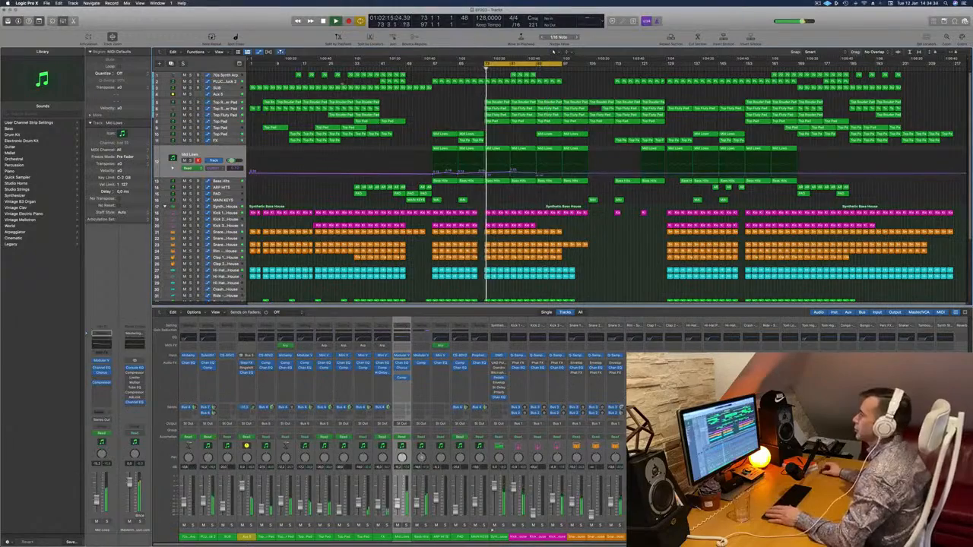
click(226, 82)
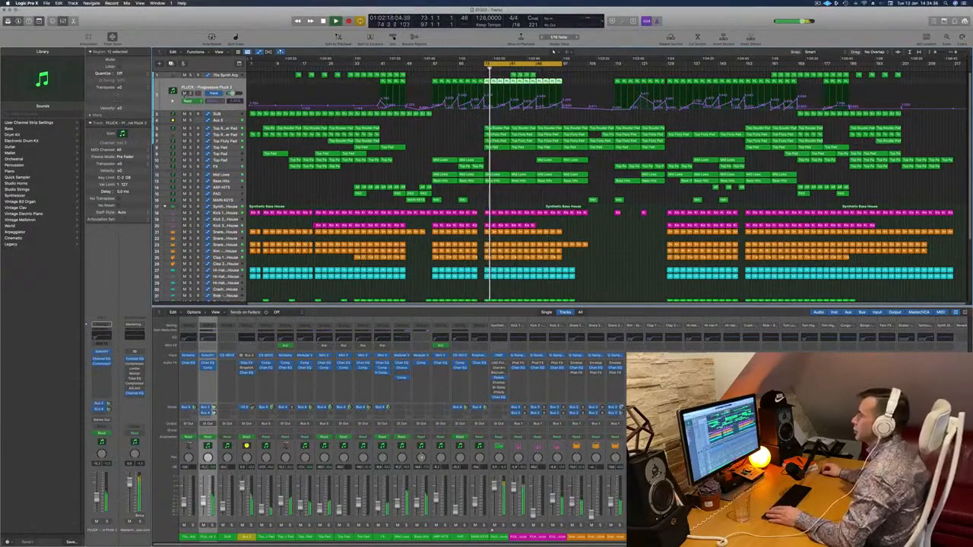
key(s)
key(s)
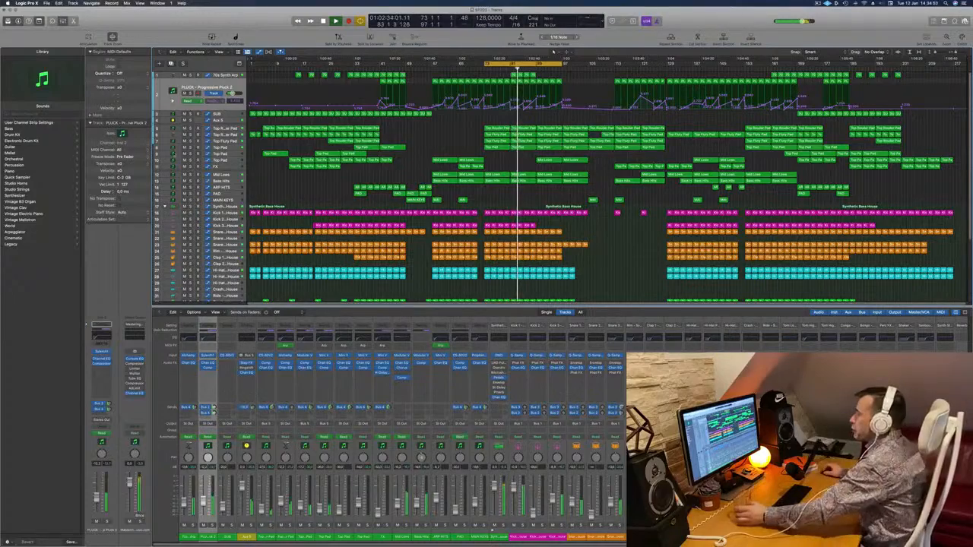
Audition the Bass Hits track briefly in solo, then select it to view its Volume automation during playback.
click(190, 181)
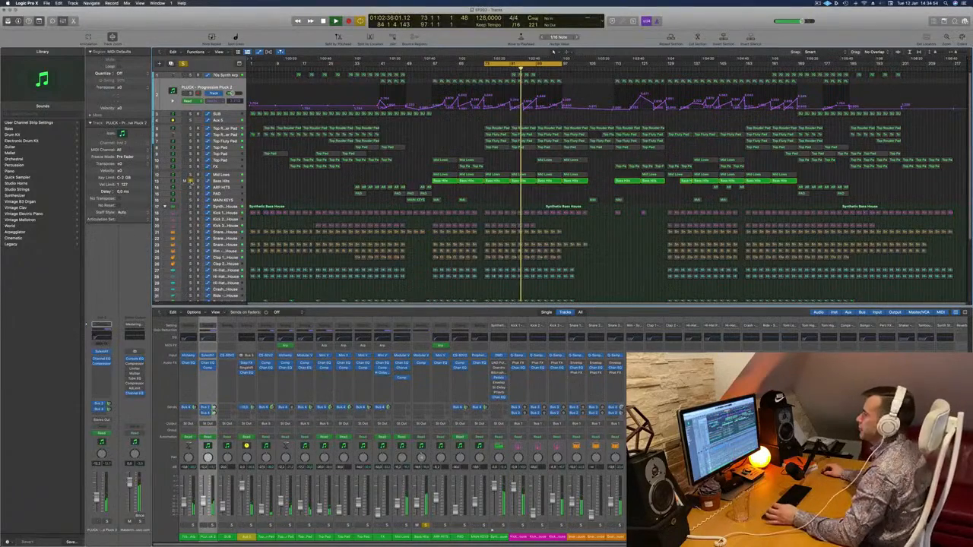
click(190, 181)
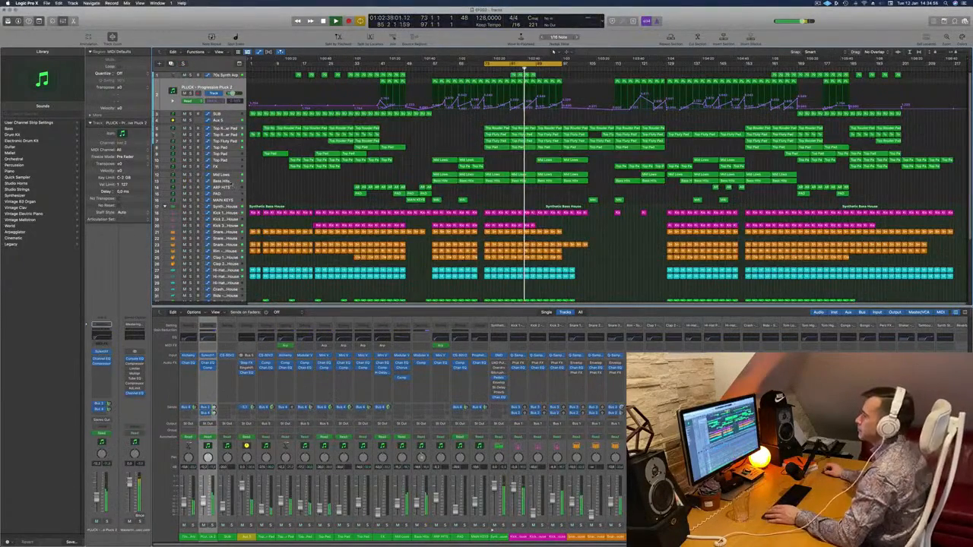
click(230, 182)
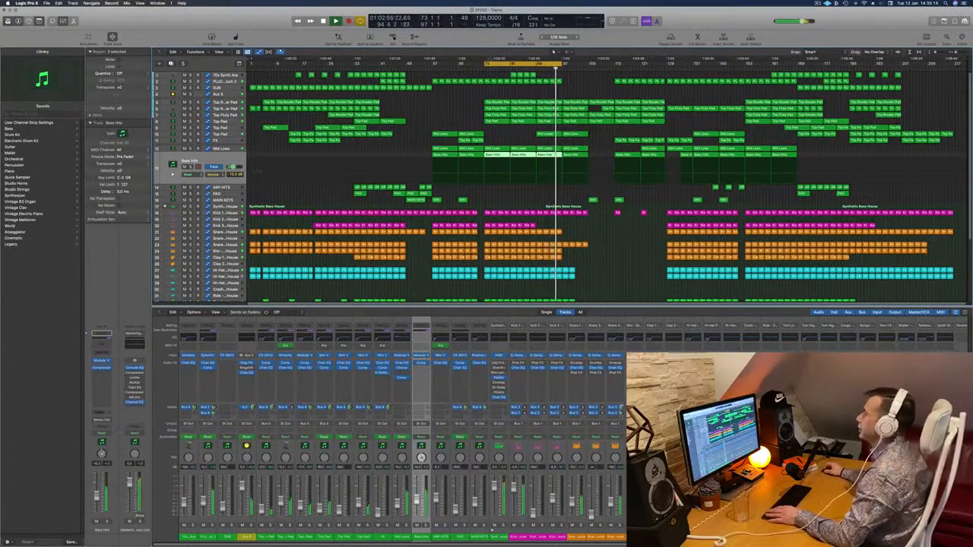
key(space)
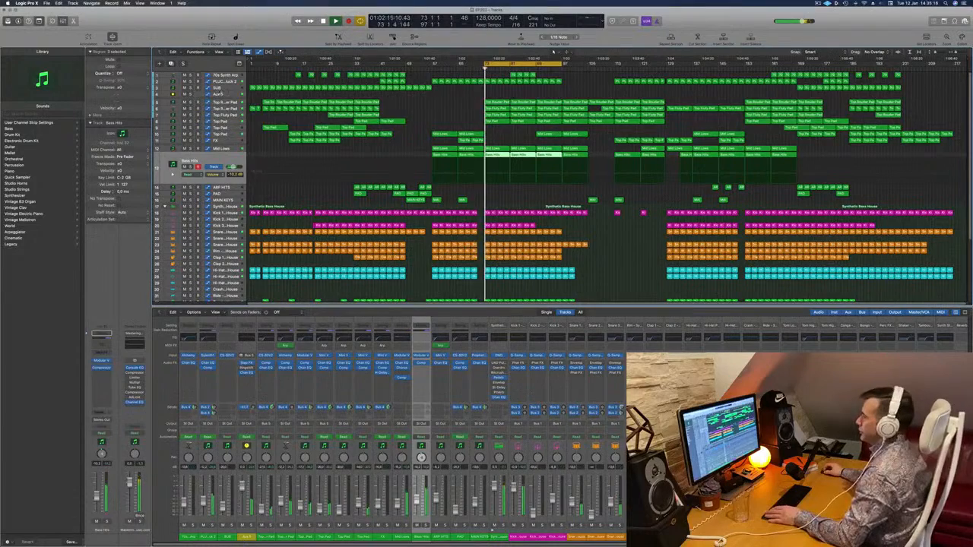
Select and solo the Aux 5 track and expand its additional automation lane below the main one.
click(198, 94)
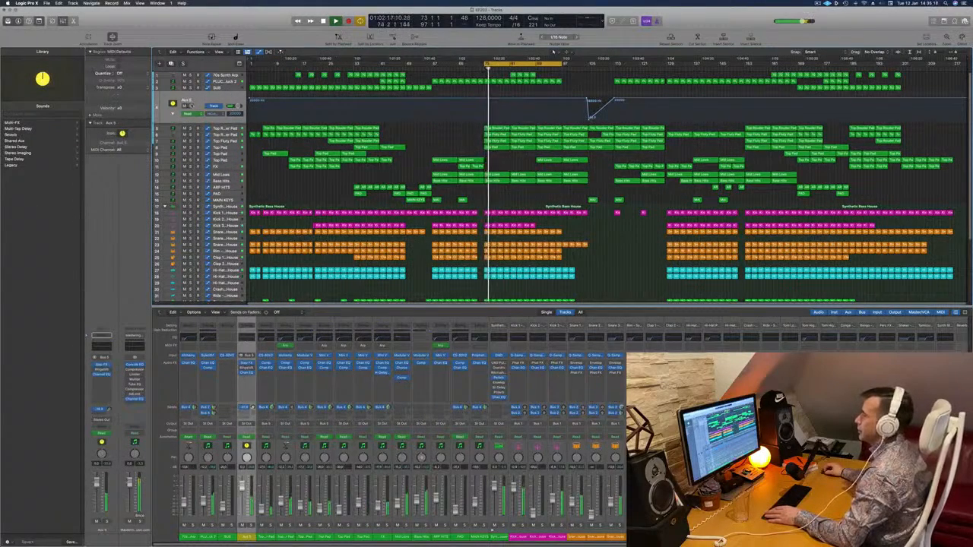
click(191, 105)
click(195, 114)
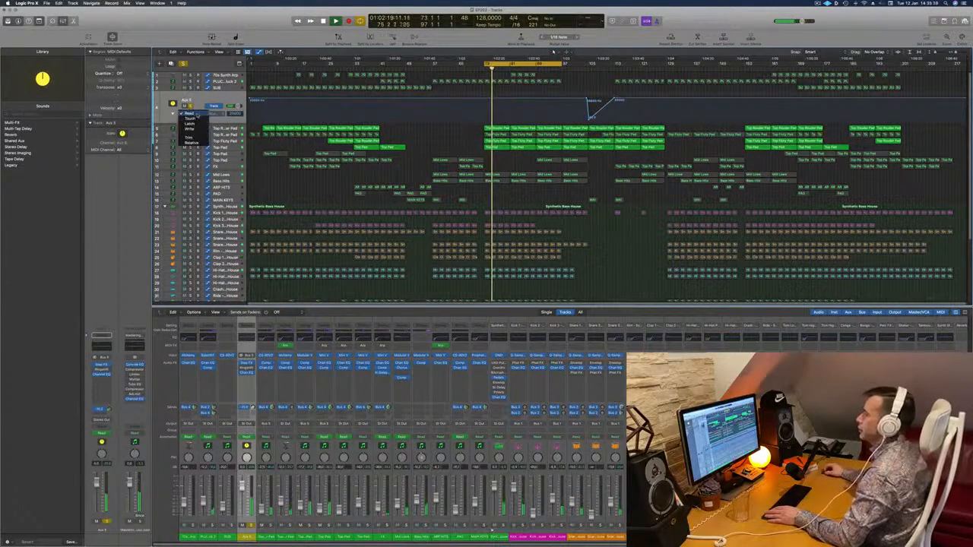
click(168, 114)
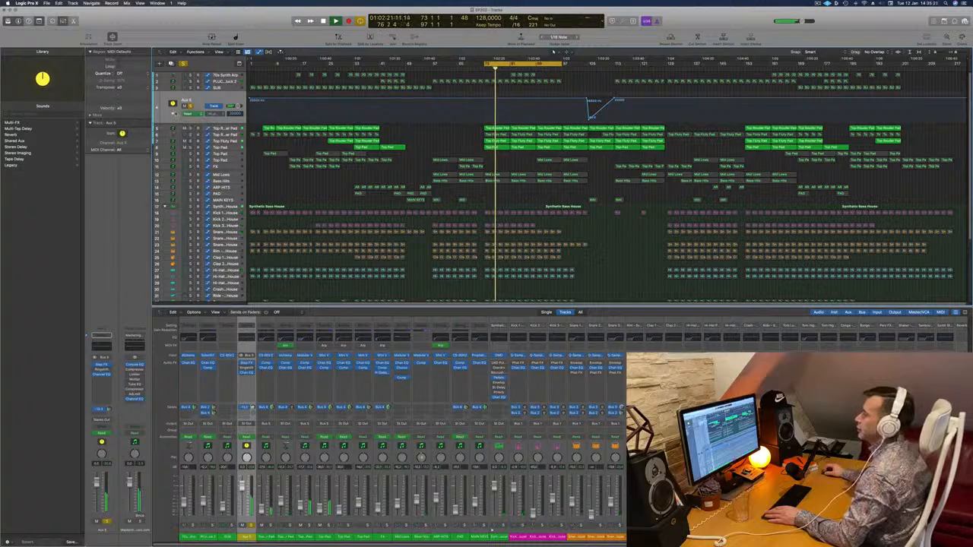
click(172, 114)
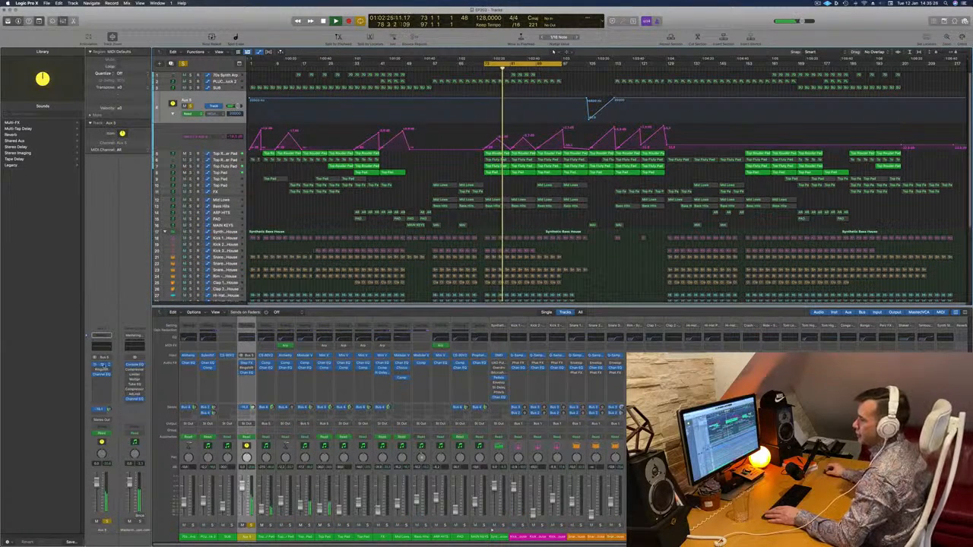
Adjust the Master Mix in the Step FX plug-in on soloed Aux 5, then unsolo it and check it in the full mix.
click(104, 365)
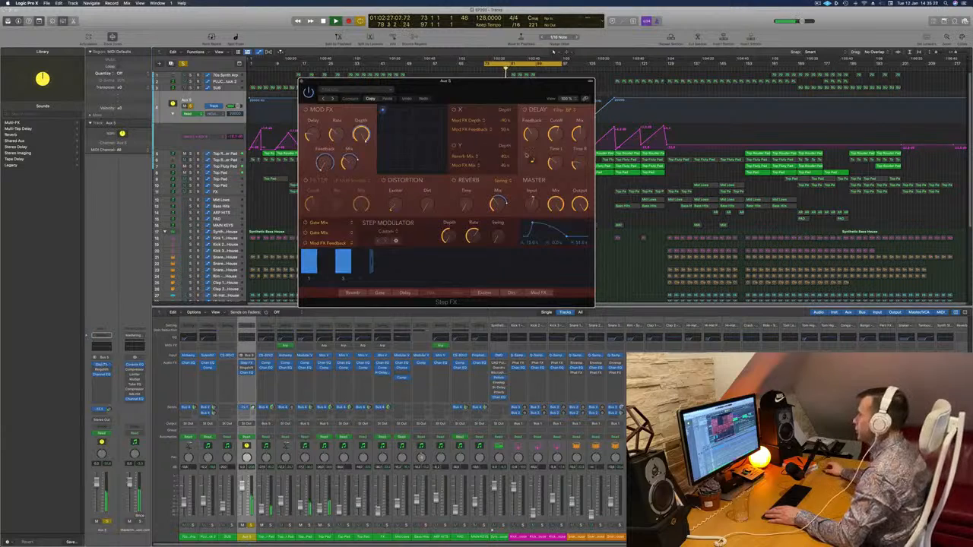
drag(553, 203, 550, 251)
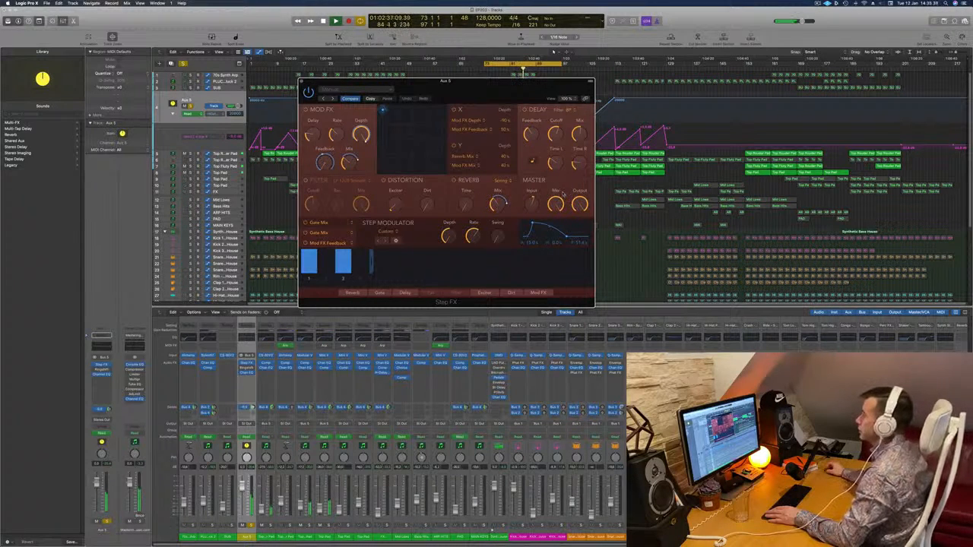
drag(556, 204, 557, 229)
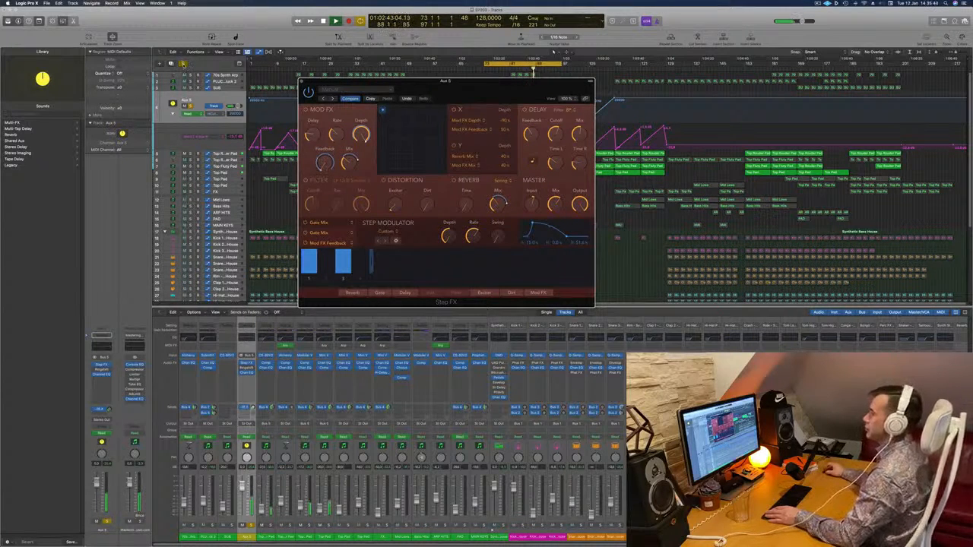
drag(488, 83, 366, 90)
key(space)
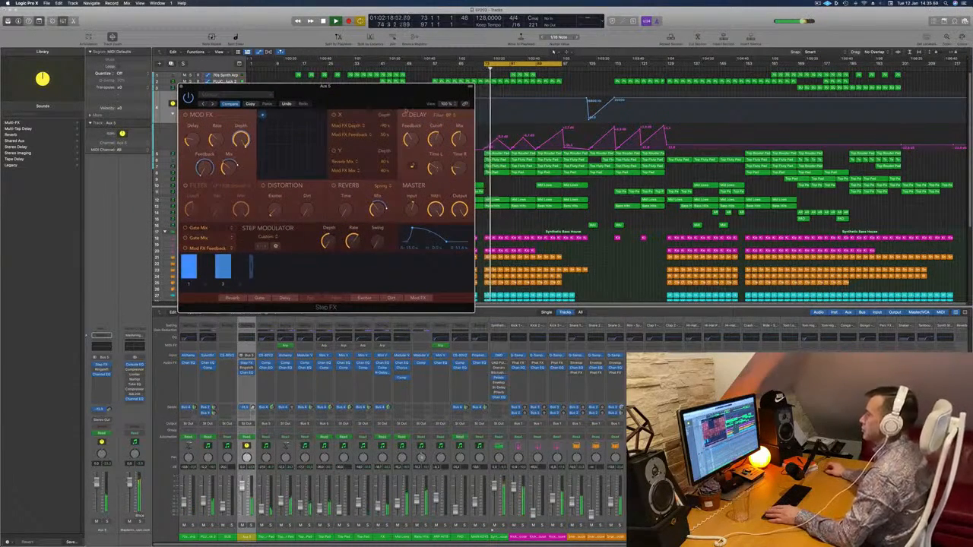
drag(389, 99, 695, 171)
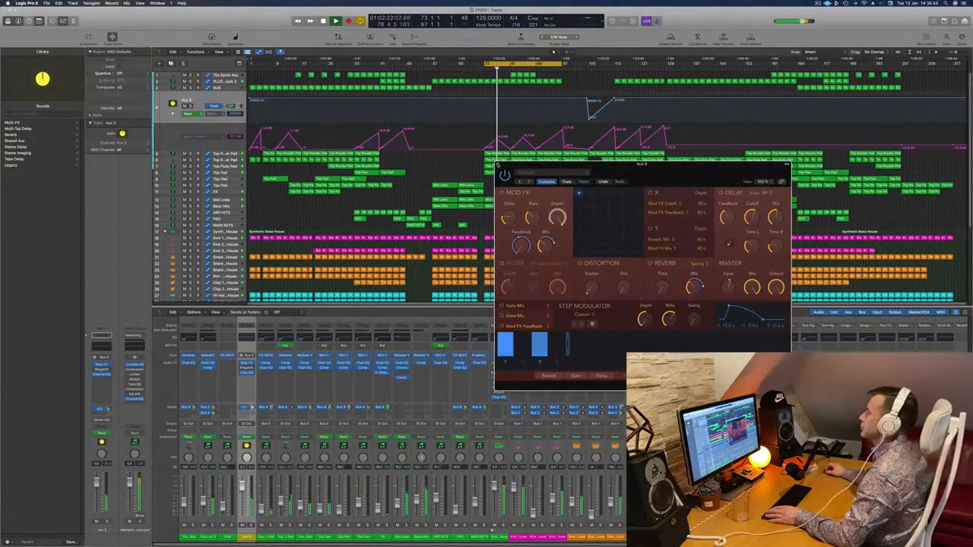
click(498, 165)
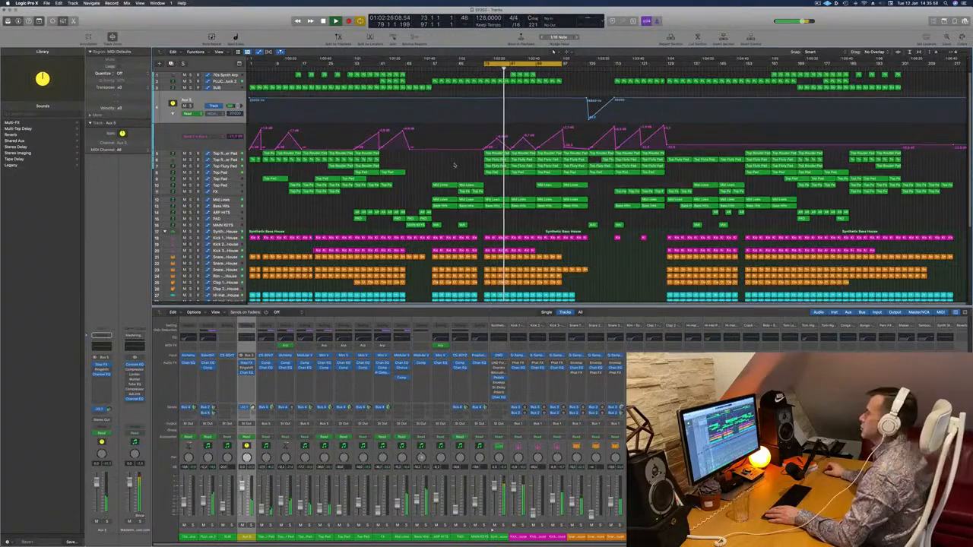
Hide the mixer, audition the 70s Synth Arp track briefly in solo and show its automation.
scroll(454, 165, down, 1)
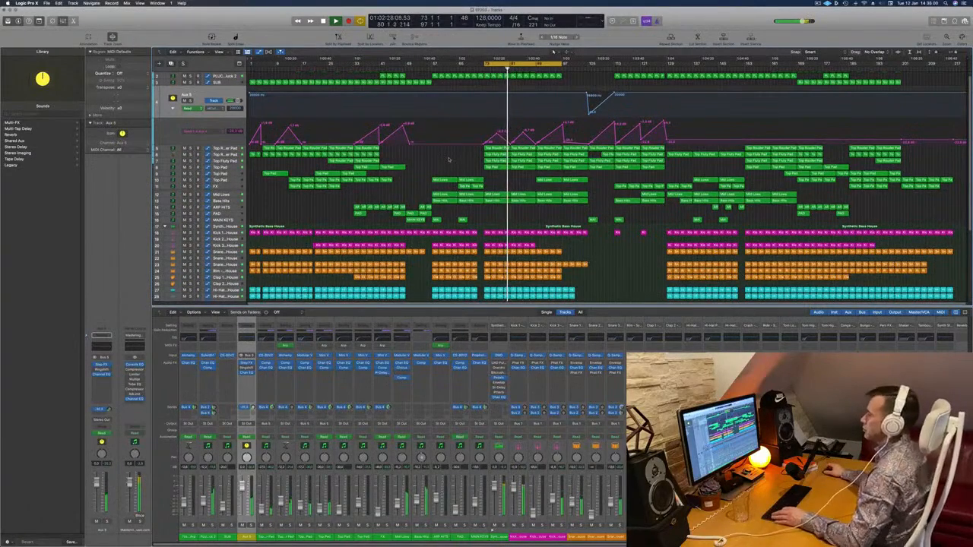
key(x)
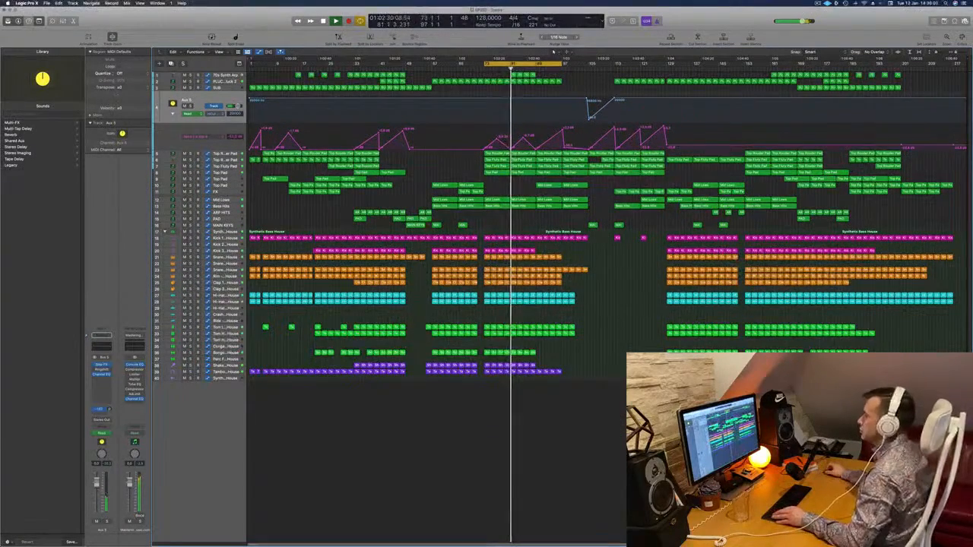
scroll(448, 183, up, 1)
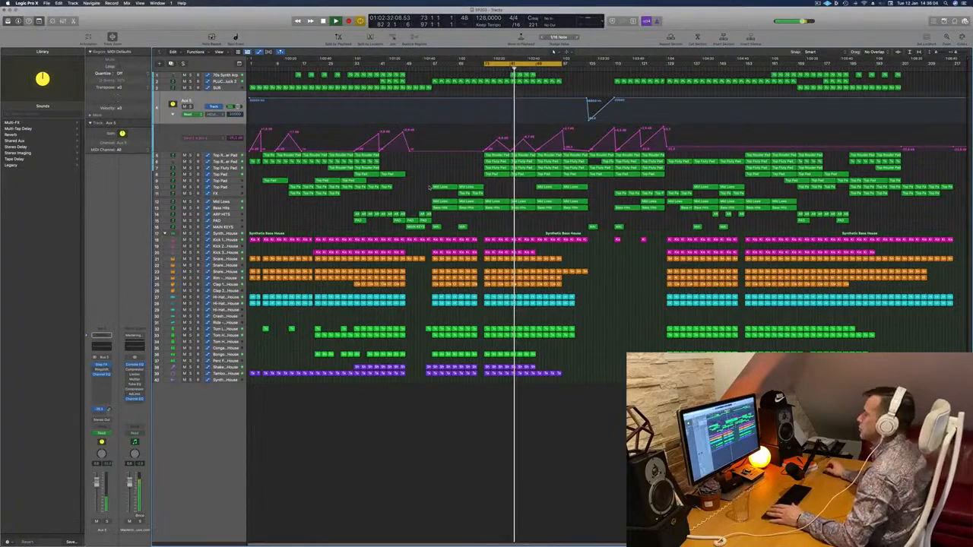
click(189, 75)
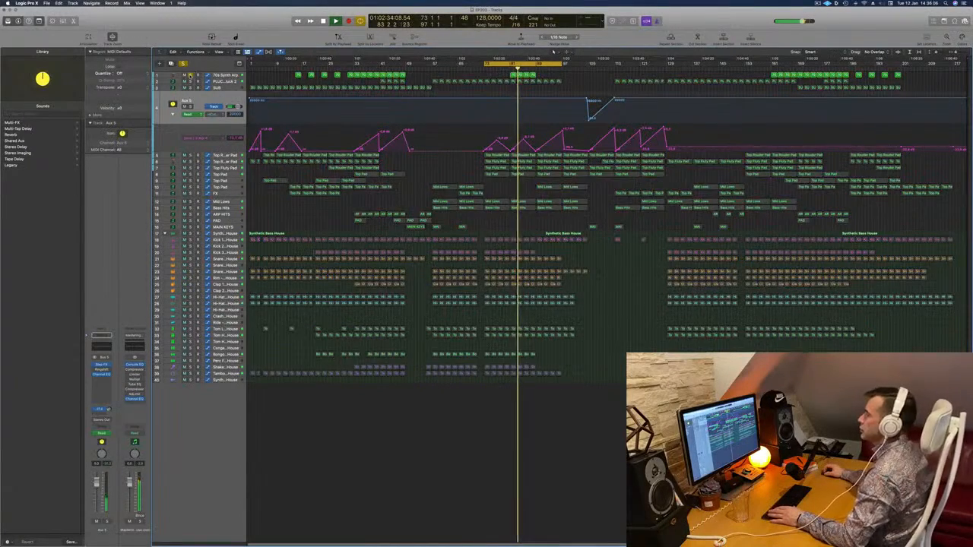
click(190, 75)
click(221, 75)
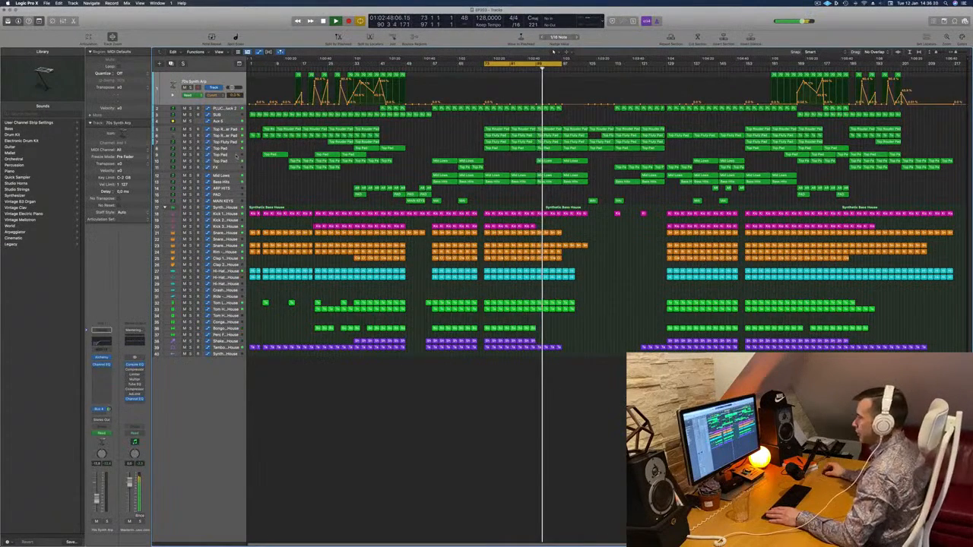
Select the Top Pad track just above FX, audition it briefly in solo and reveal its Volume automation lane.
click(220, 161)
key(s)
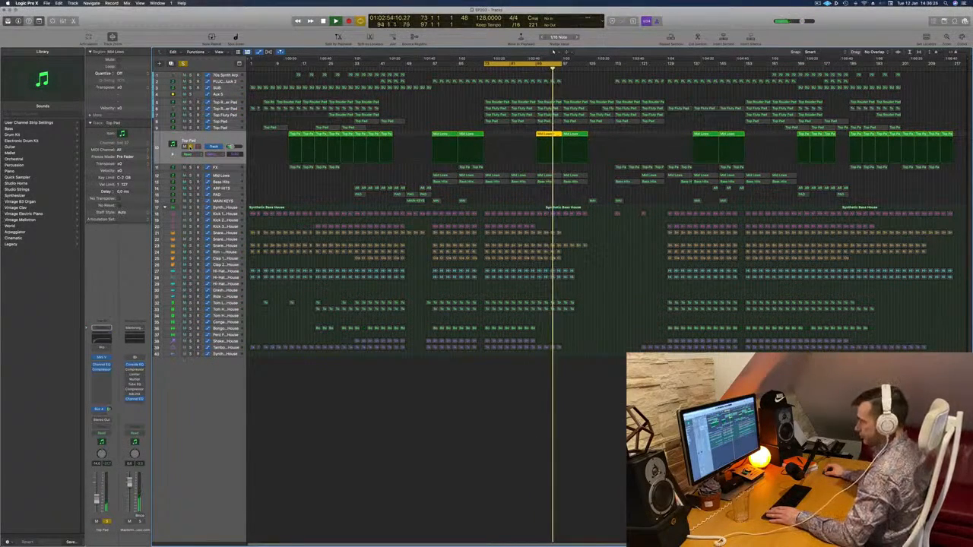
key(s)
key(a)
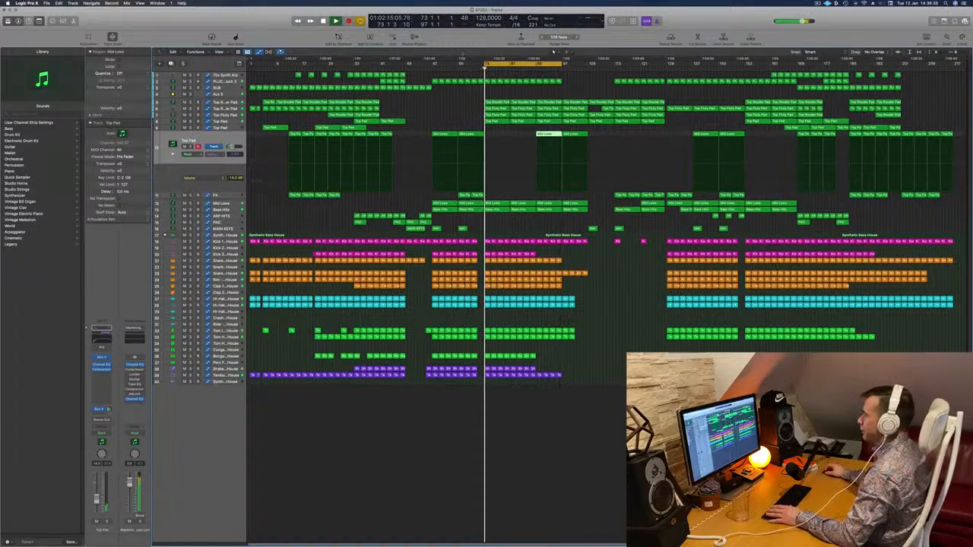
Play from just before bar 57, check Top Pad briefly in solo and raise its volume to -13.2 dB.
click(429, 69)
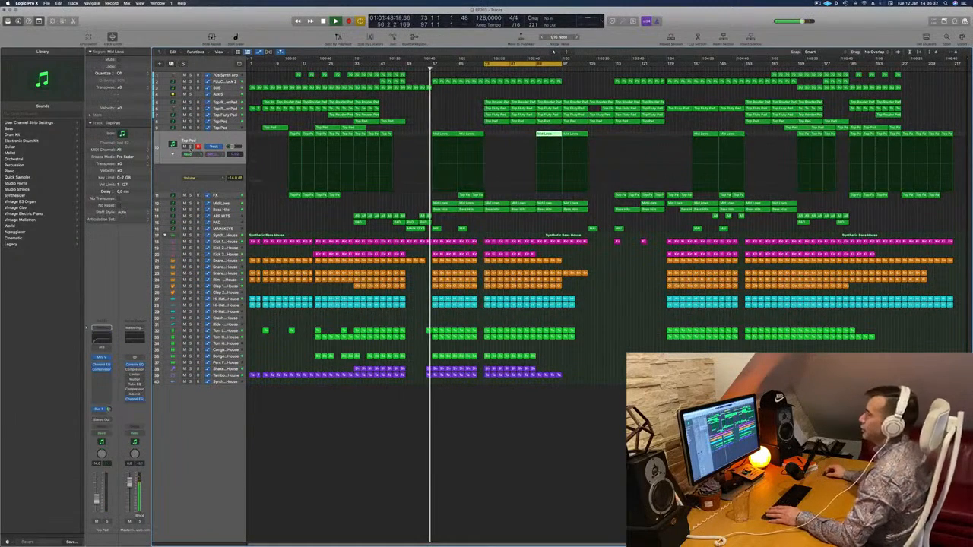
click(190, 147)
click(191, 147)
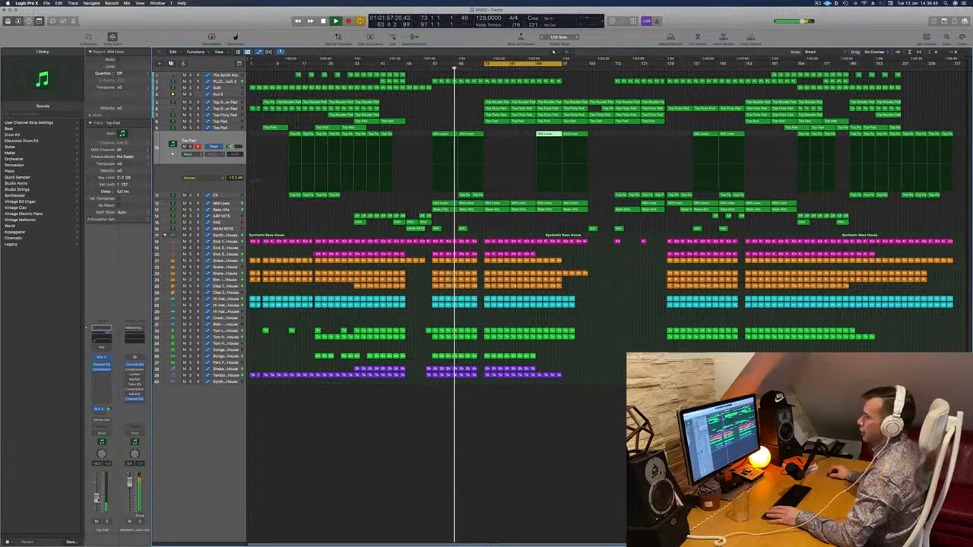
Solo Top Pad and slightly adjust the filter cutoff in its Mini V synth.
click(108, 522)
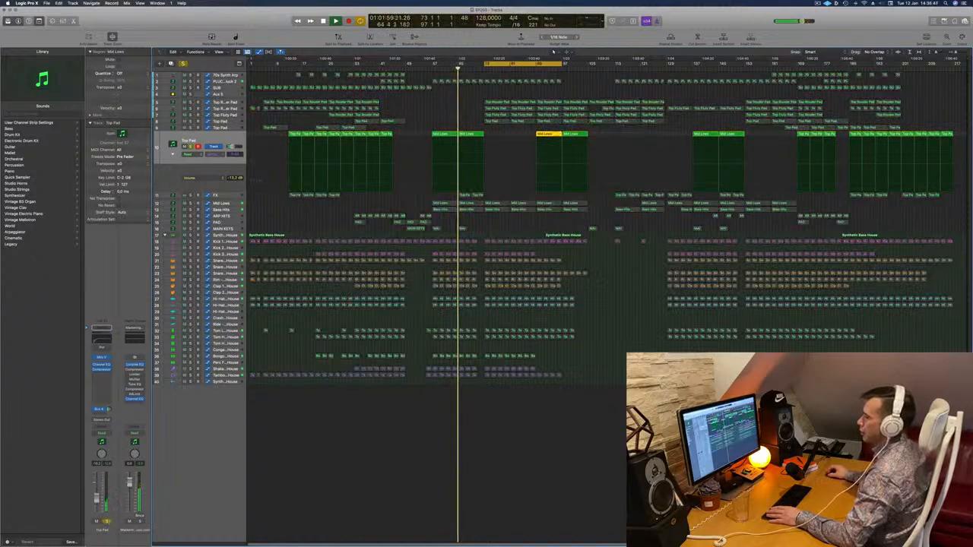
click(101, 358)
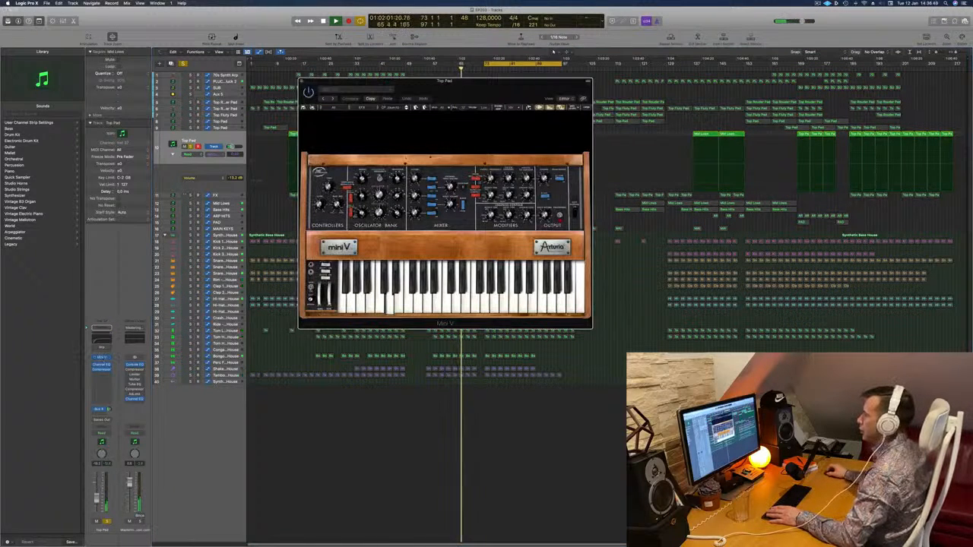
mouse_move(491, 178)
mouse_down()
mouse_move(492, 167)
mouse_move(491, 179)
mouse_up()
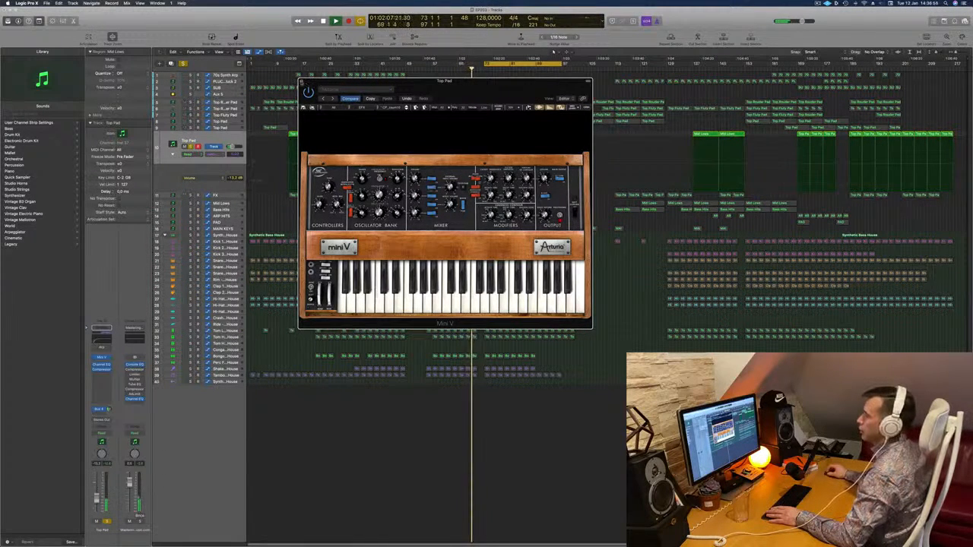
click(301, 81)
Enable a 12 dB/Oct low cut at 42.8 Hz in Top Pad's Channel EQ.
click(101, 364)
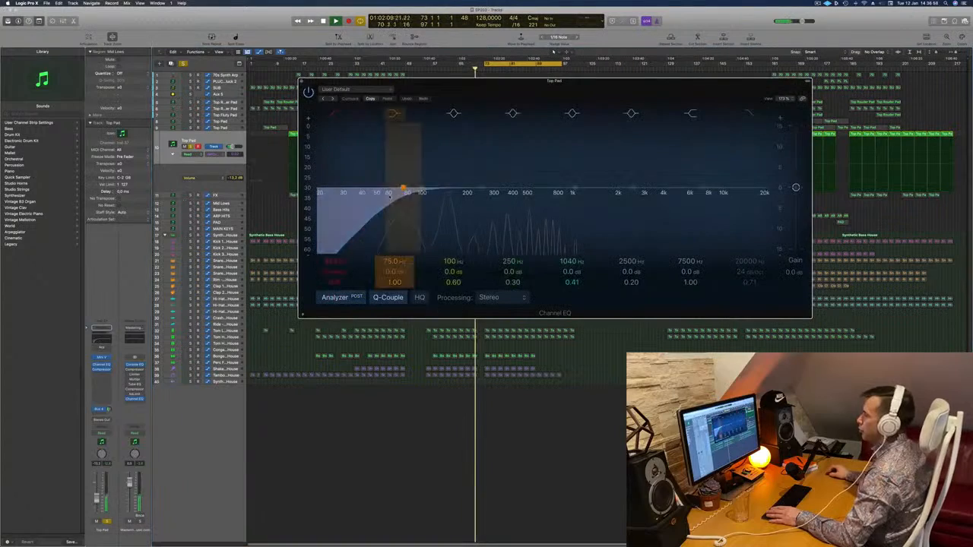
drag(375, 204, 346, 202)
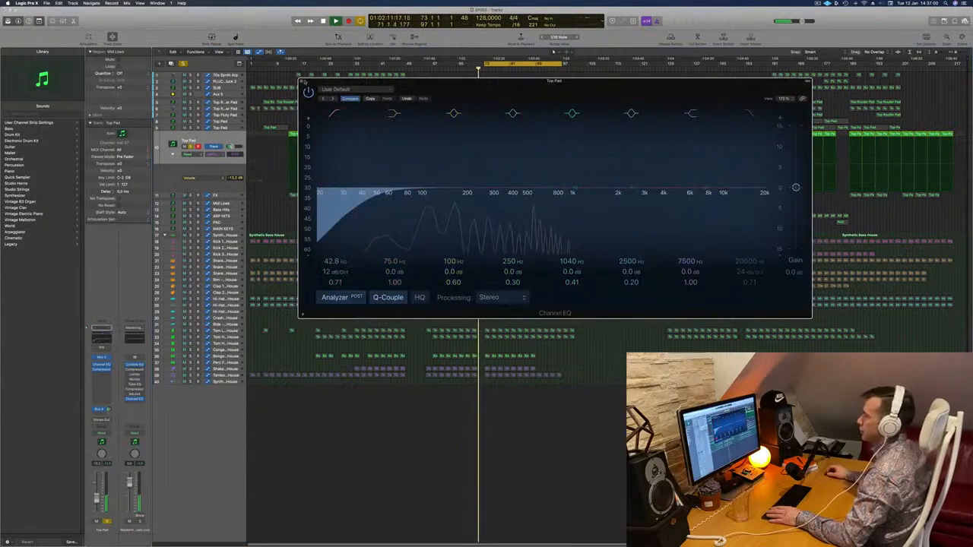
click(303, 82)
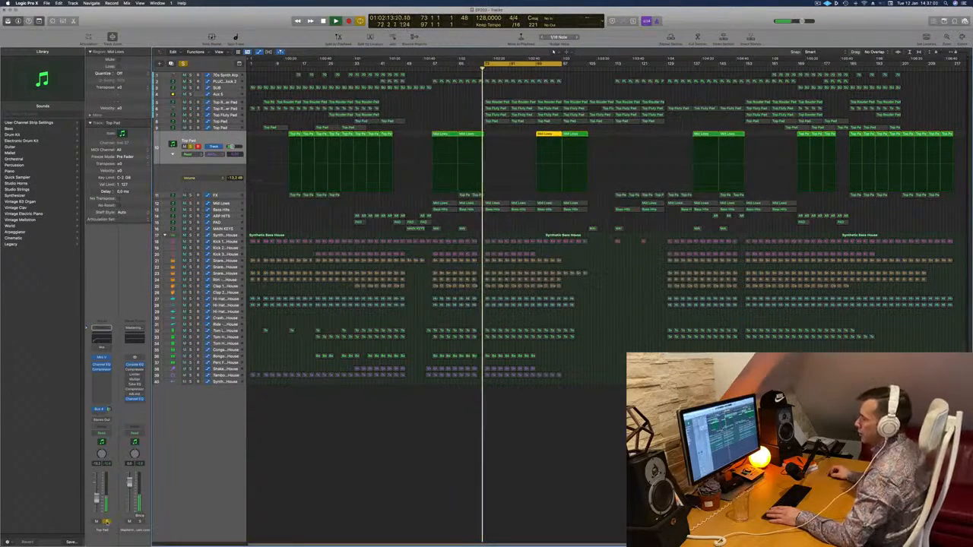
Unsolo Top Pad and move the cycle range to bars 89 to 113.
key(s)
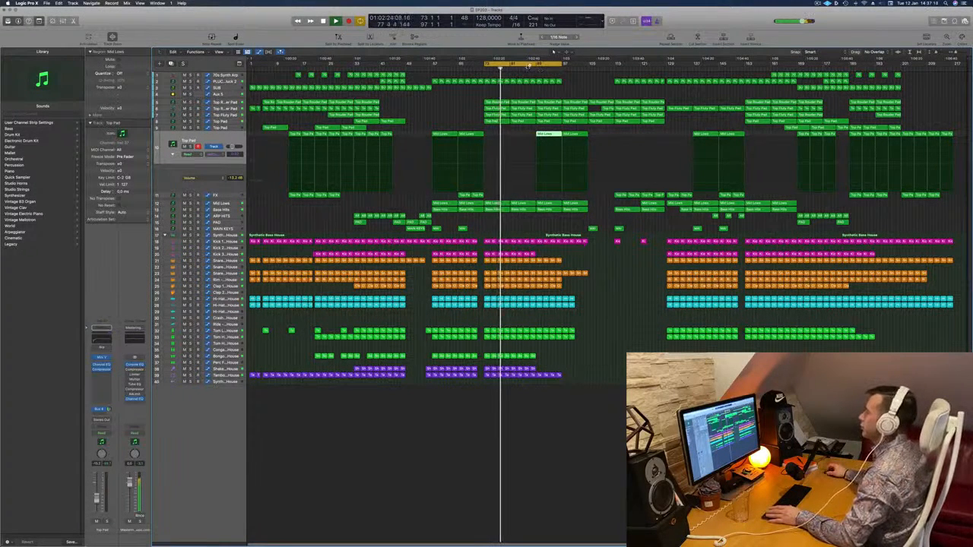
drag(528, 67, 579, 64)
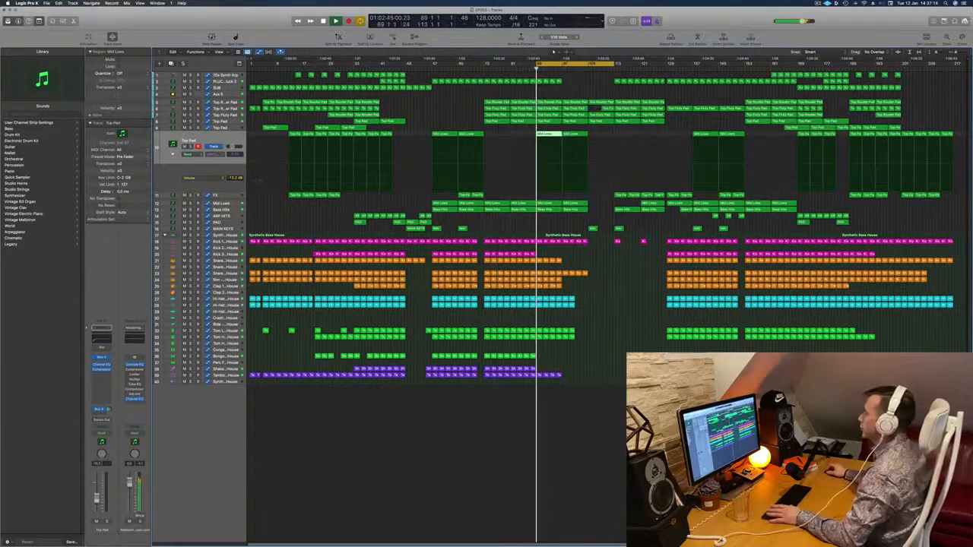
Solo Top Pad briefly and check the filter cutoff in its Mini V synth.
key(s)
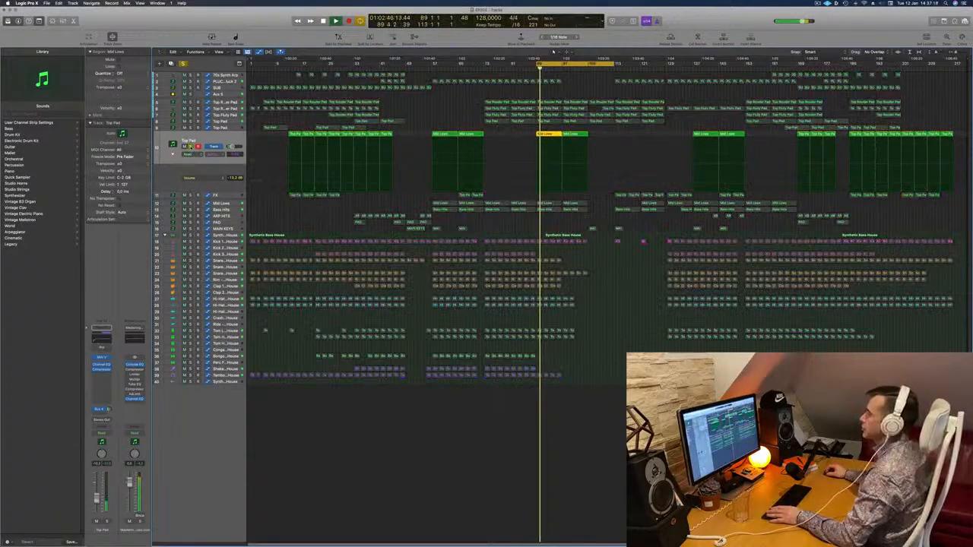
key(s)
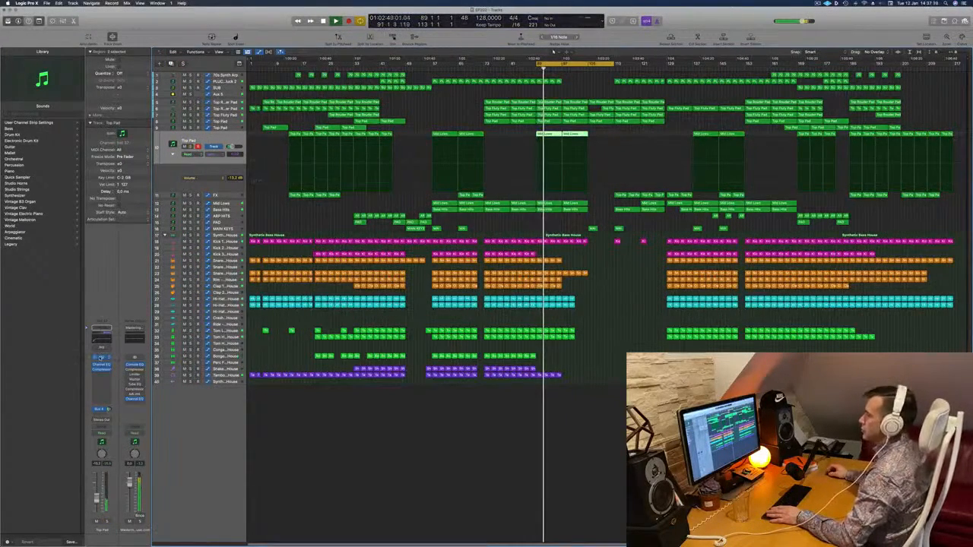
click(102, 357)
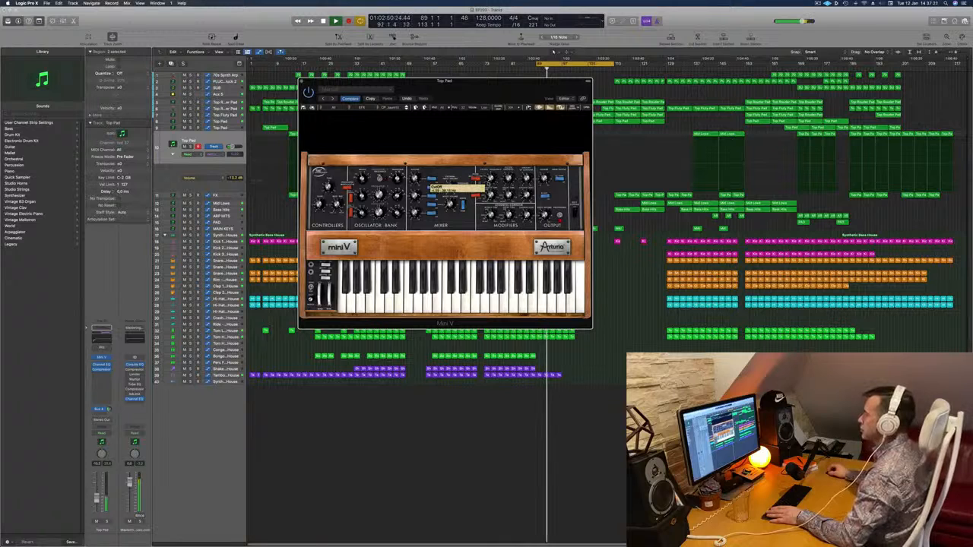
click(301, 82)
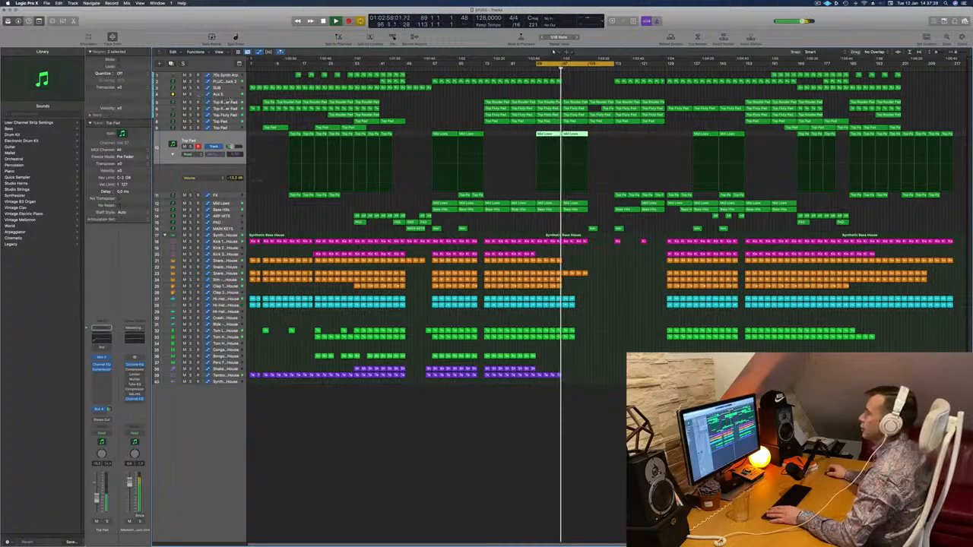
Show Aux 5's additional automation lane and extend the cycle range's end to about bar 144.
click(220, 94)
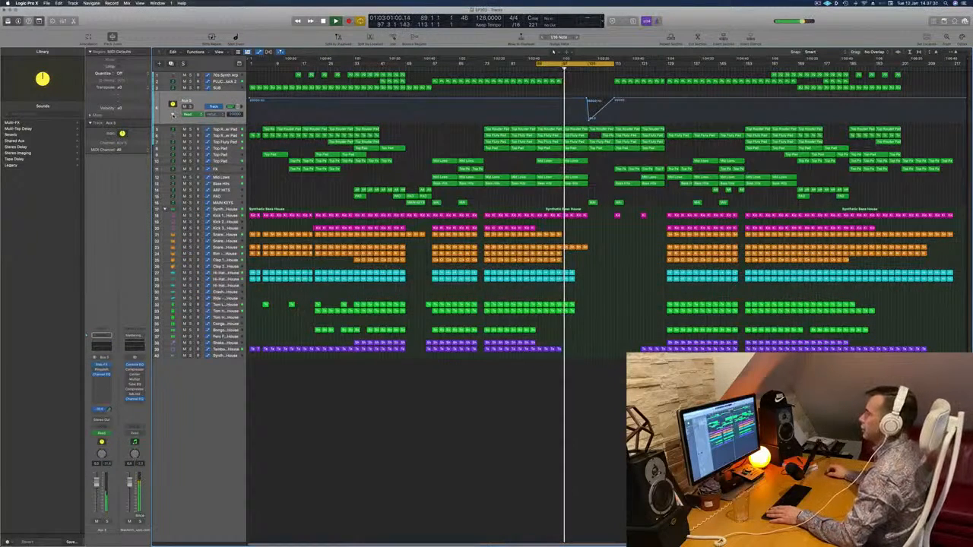
click(173, 115)
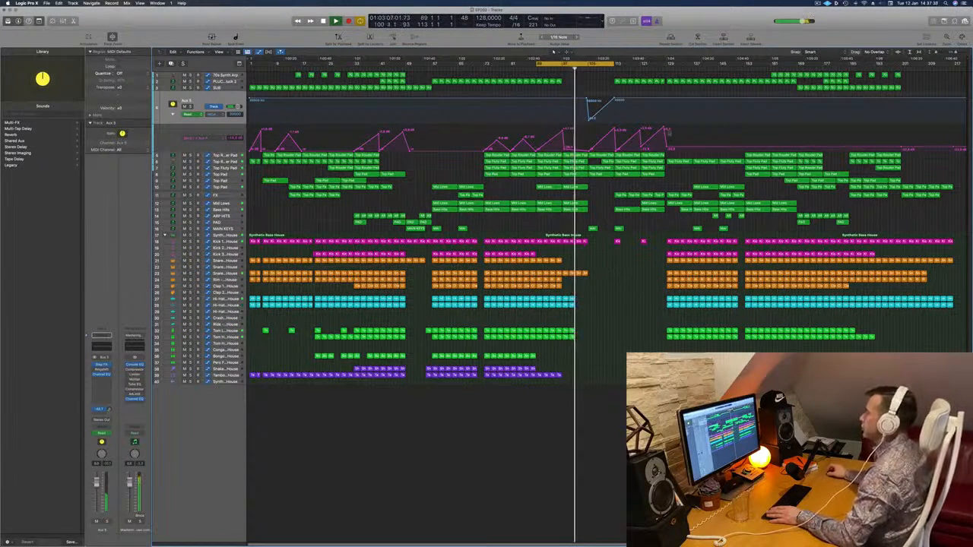
drag(614, 63, 714, 64)
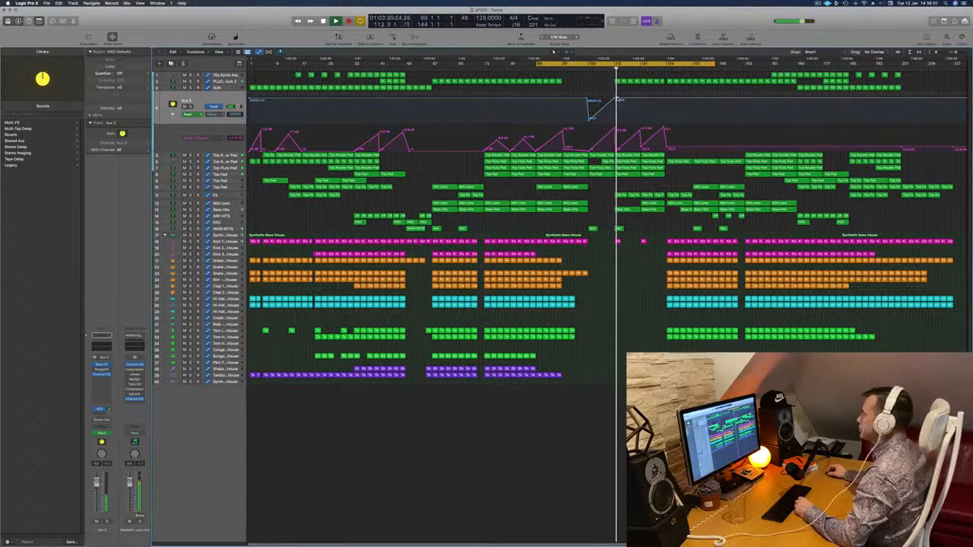
Draw a sweep in Aux 5's frequency automation, dropping after bar 113, rising to about 17700 Hz at bar 121 and 20000 Hz near bar 128.
drag(618, 99, 641, 101)
click(641, 117)
click(641, 117)
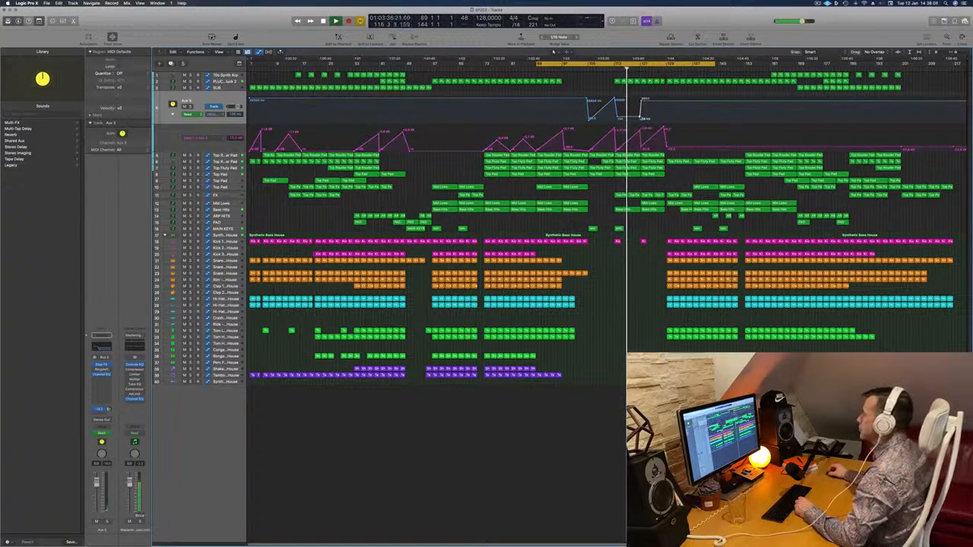
drag(641, 101, 641, 100)
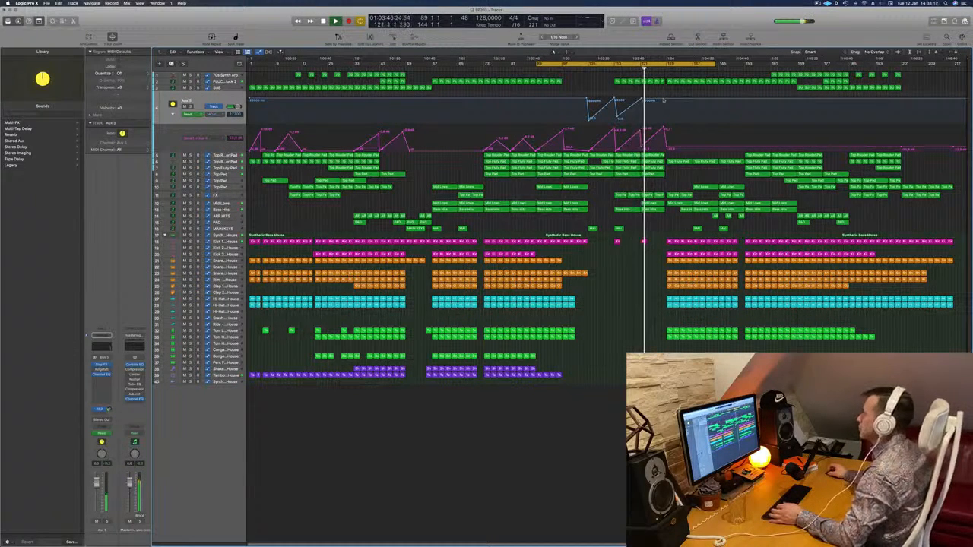
mouse_move(660, 100)
mouse_down()
mouse_move(666, 122)
mouse_move(665, 92)
mouse_up()
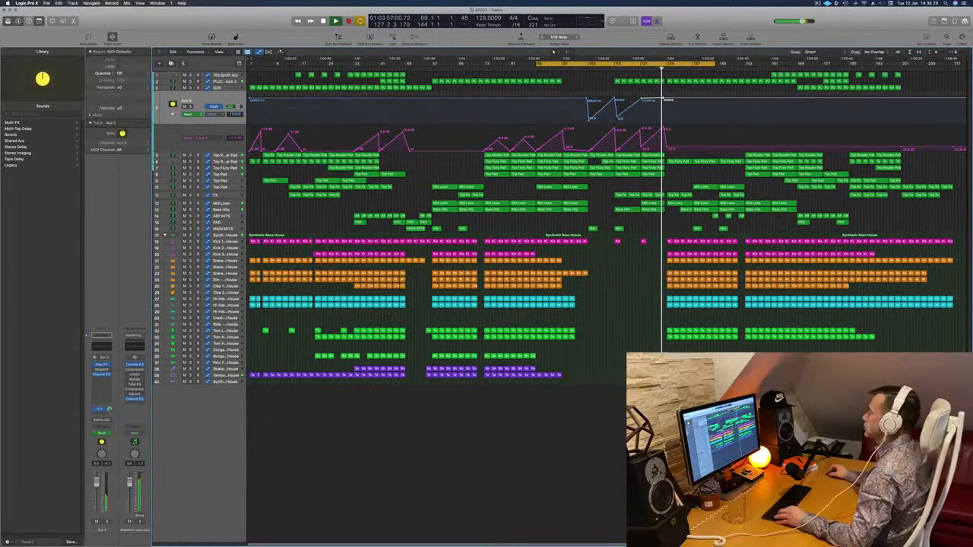
Replay the transition into bar 129 and examine the PLUCK track's automation around it.
scroll(602, 295, up, 10)
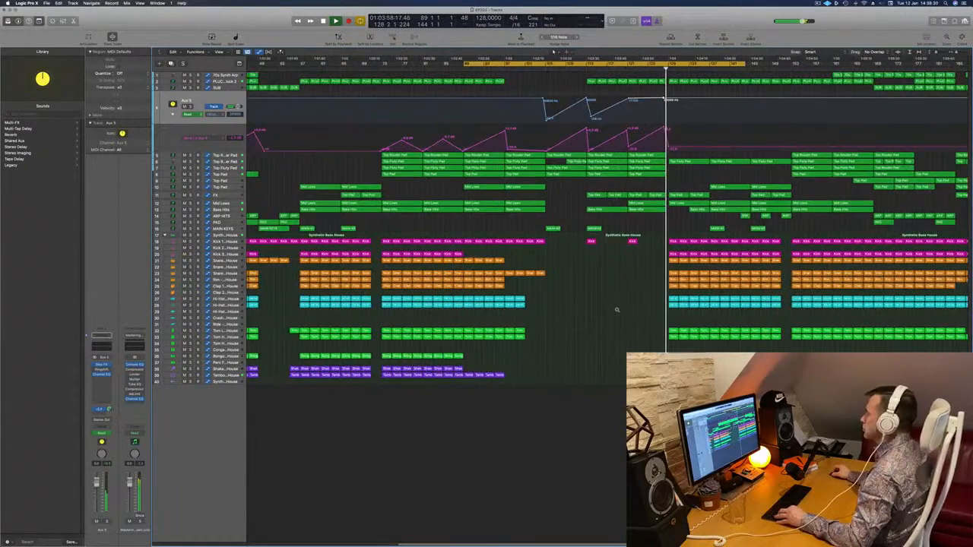
scroll(621, 341, up, 5)
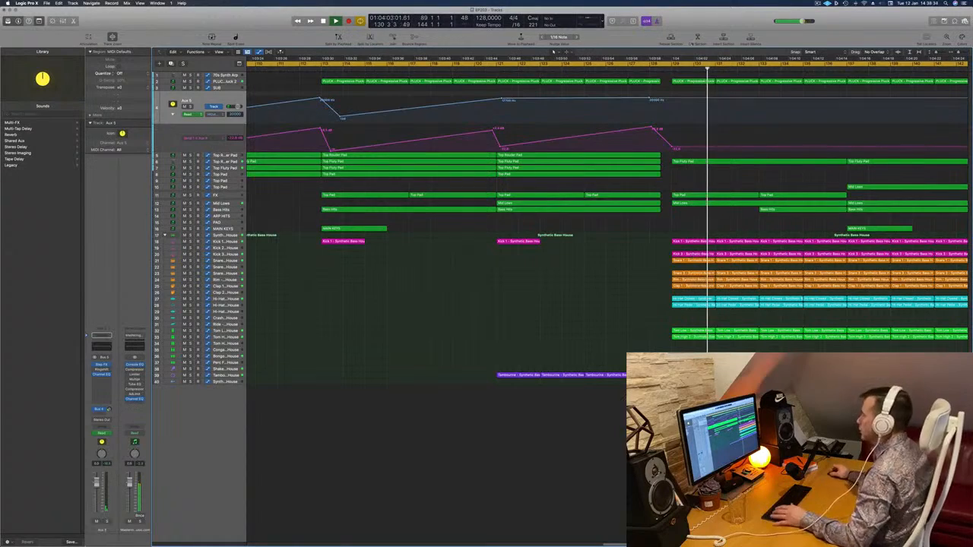
scroll(765, 124, down, 10)
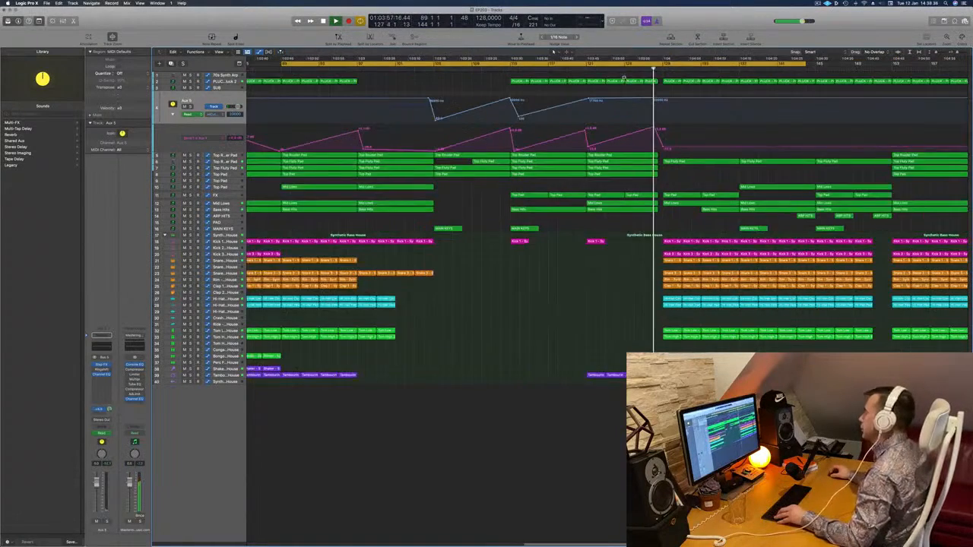
scroll(766, 125, down, 5)
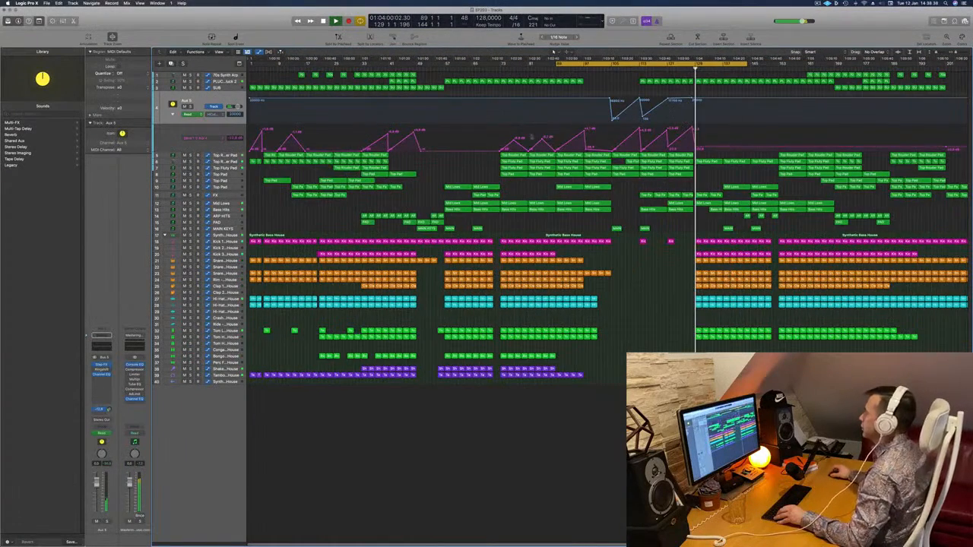
scroll(676, 141, up, 5)
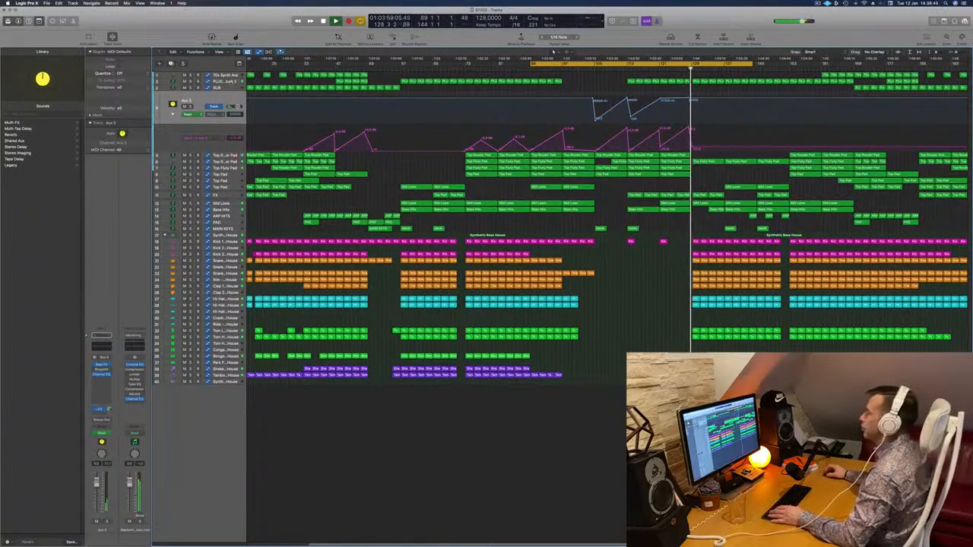
click(230, 81)
click(693, 110)
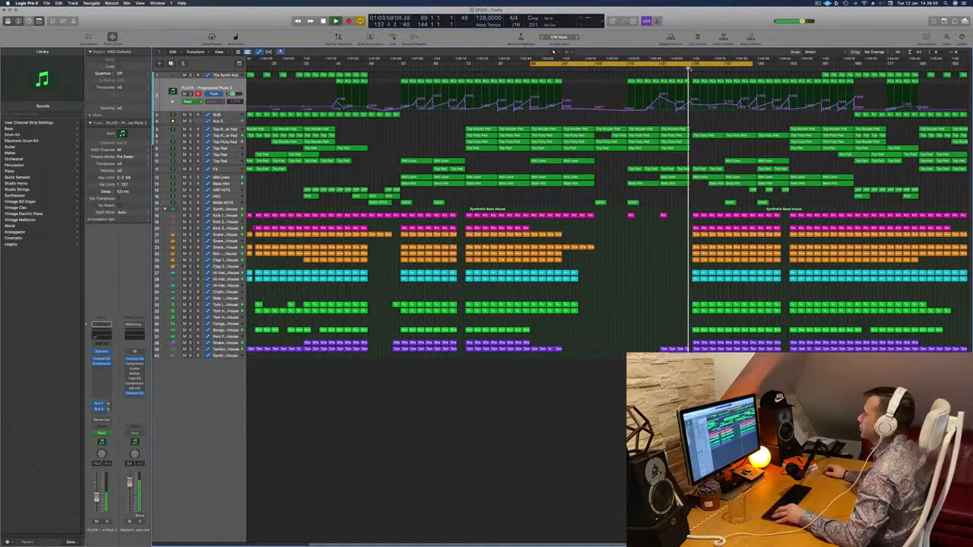
scroll(637, 273, down, 3)
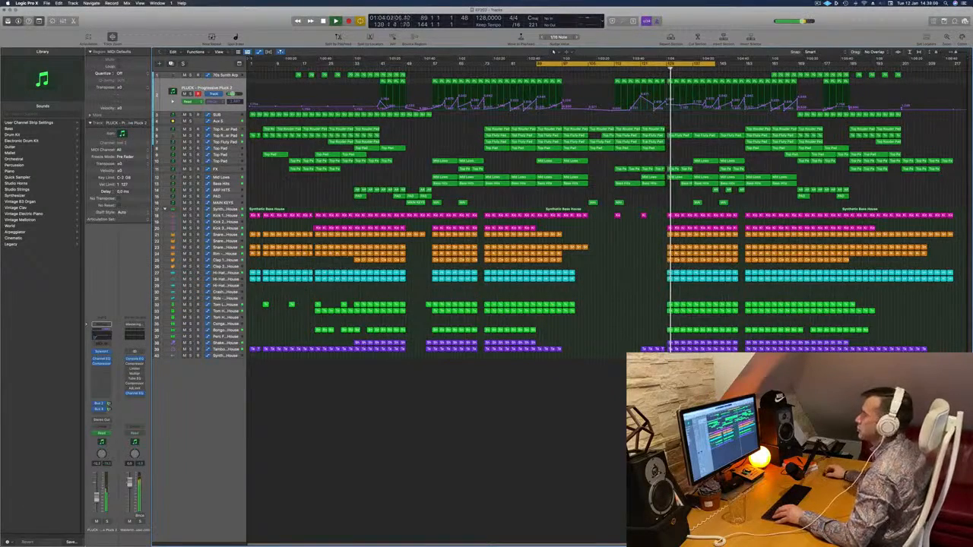
Briefly solo the pad track that plays Top Fluty Pad regions after bar 129 and show its automation.
click(191, 136)
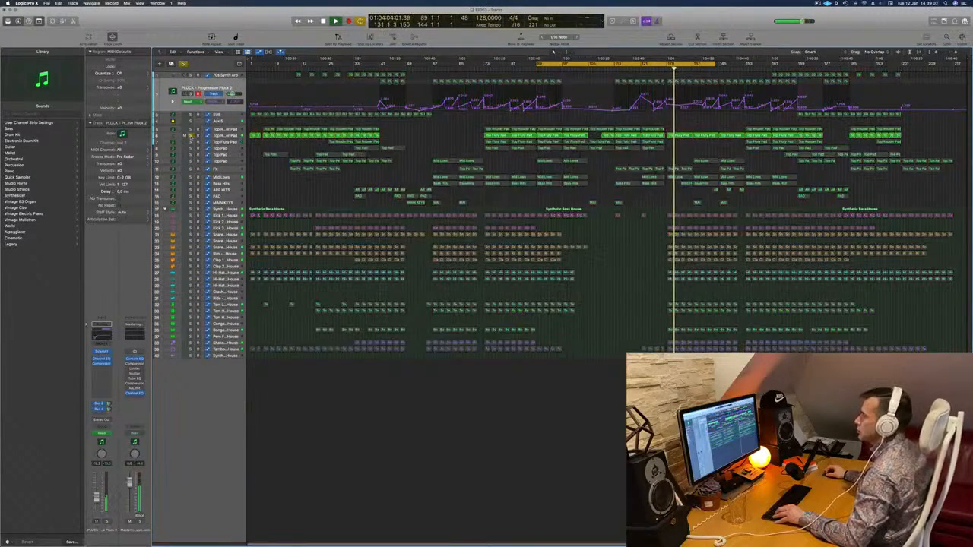
click(191, 136)
click(235, 135)
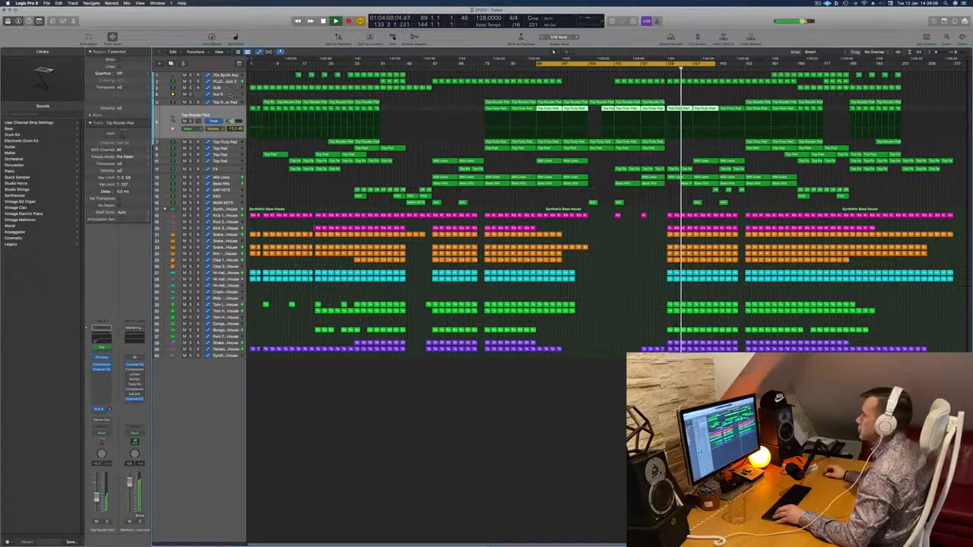
Review both Aux 5 automation lanes and restart playback from just before bar 113.
click(230, 95)
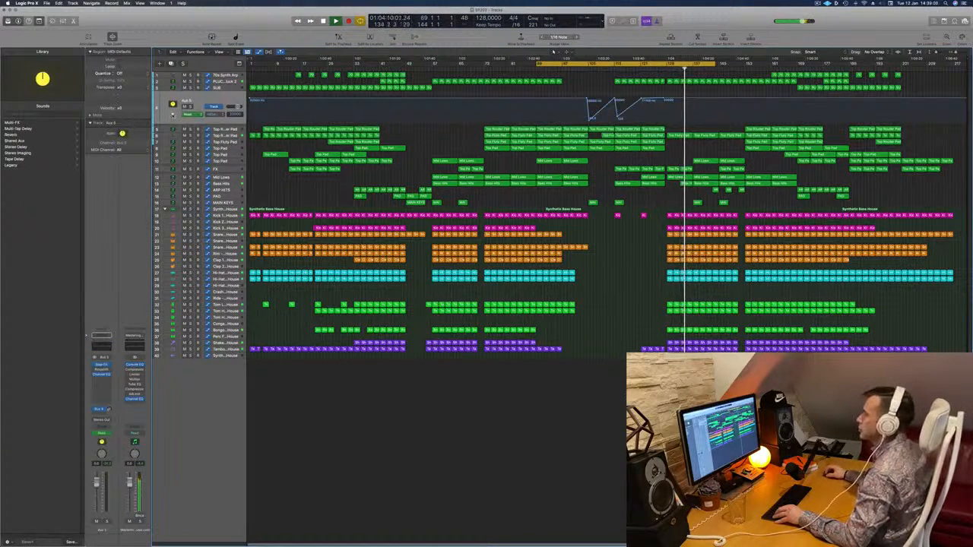
click(173, 115)
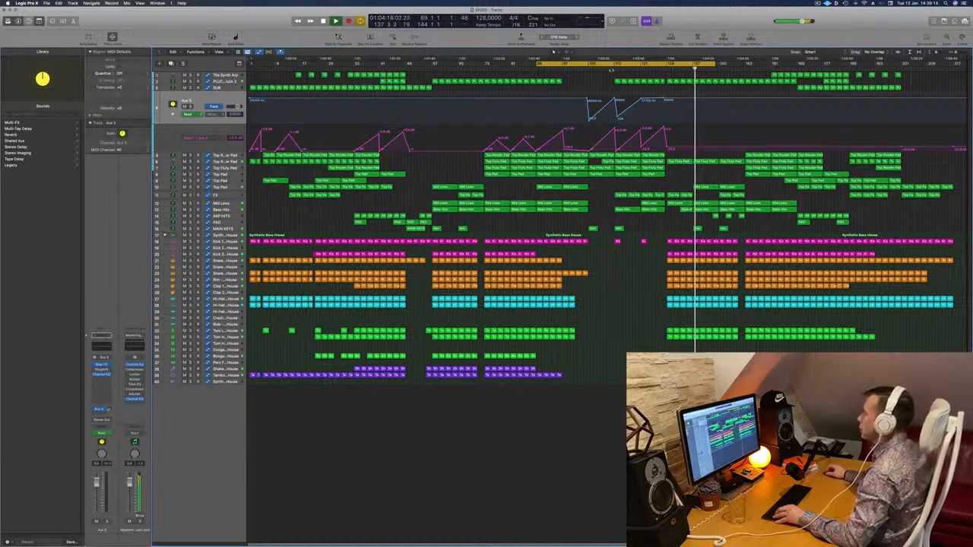
key(space)
key(space)
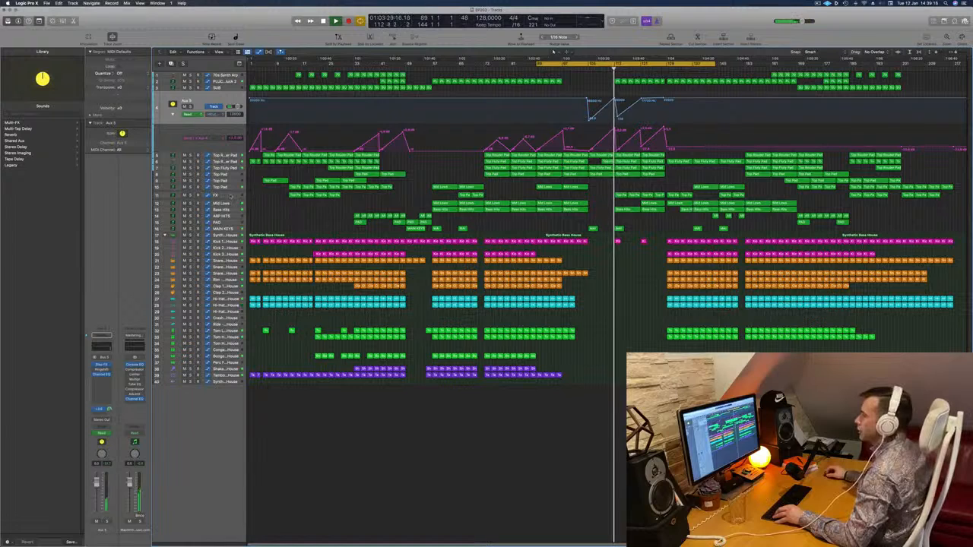
Show the FX track's volume automation and shape it with points around bars 113, 121 and 129.
click(231, 197)
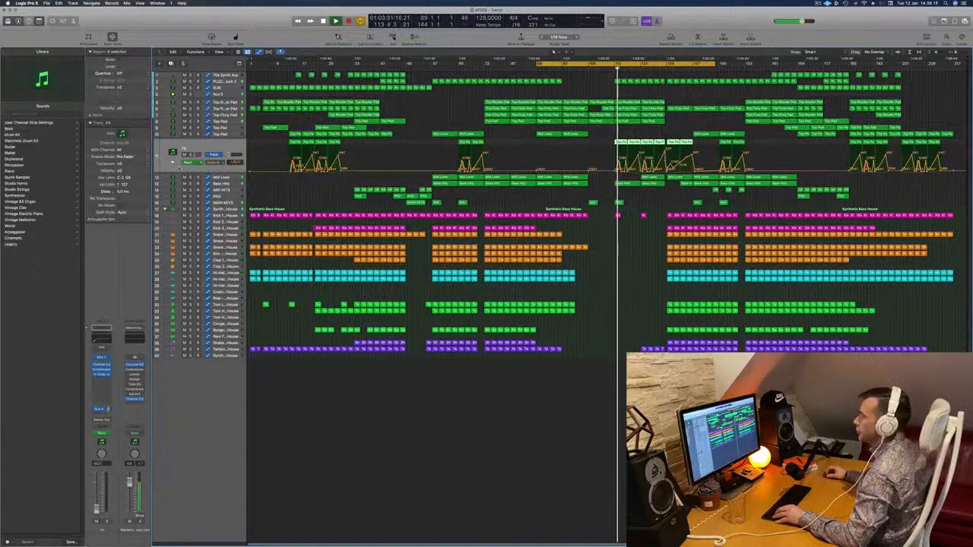
click(173, 163)
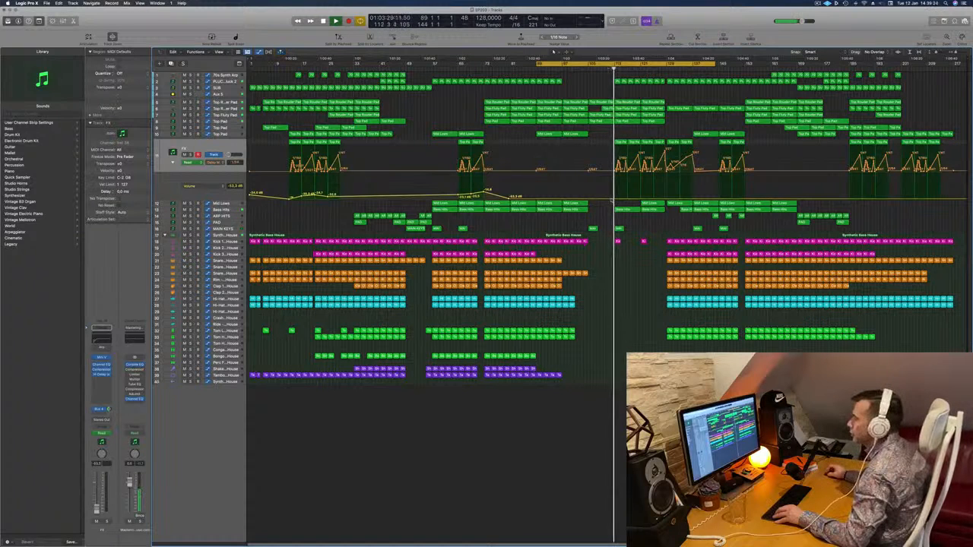
drag(611, 200, 643, 193)
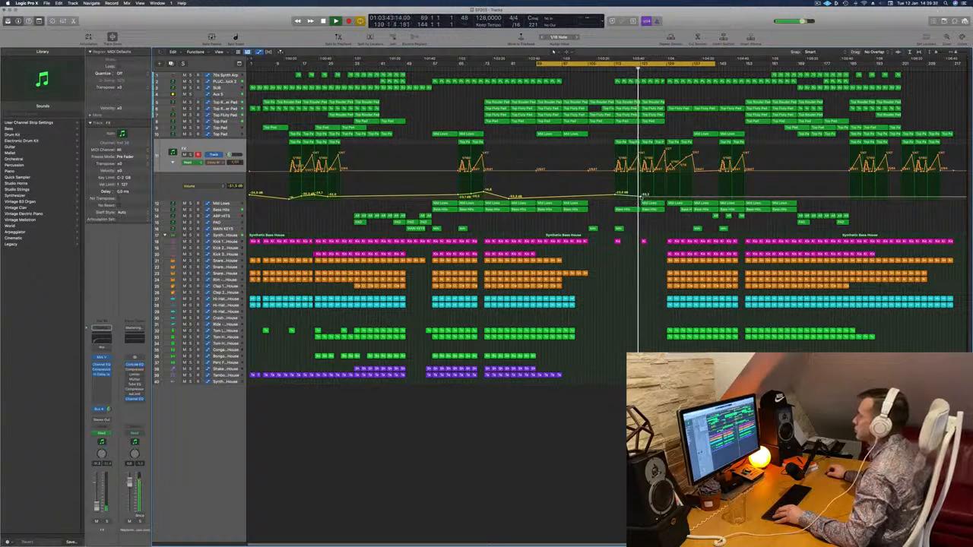
drag(643, 196, 666, 196)
click(225, 148)
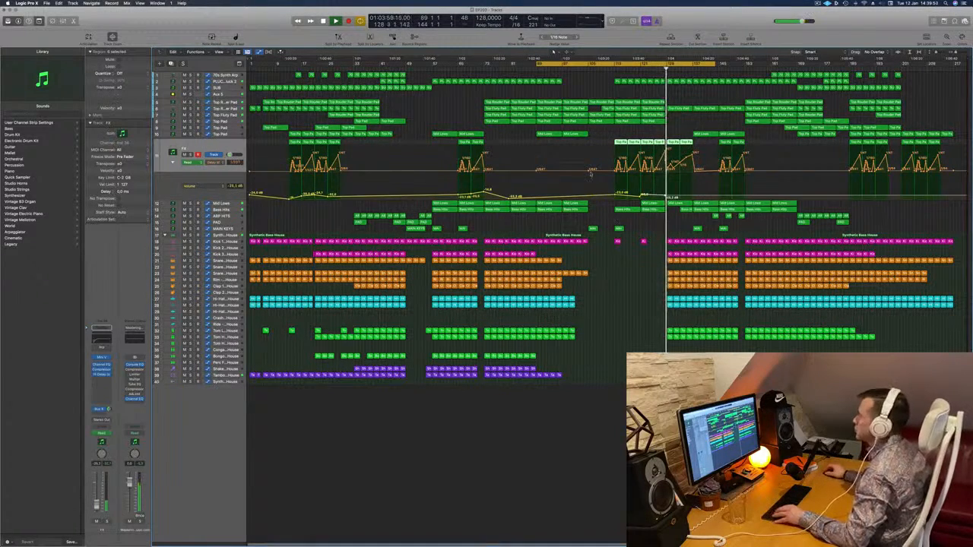
Refine the FX track's volume automation with points near bars 132 and 137.
key(super+Right)
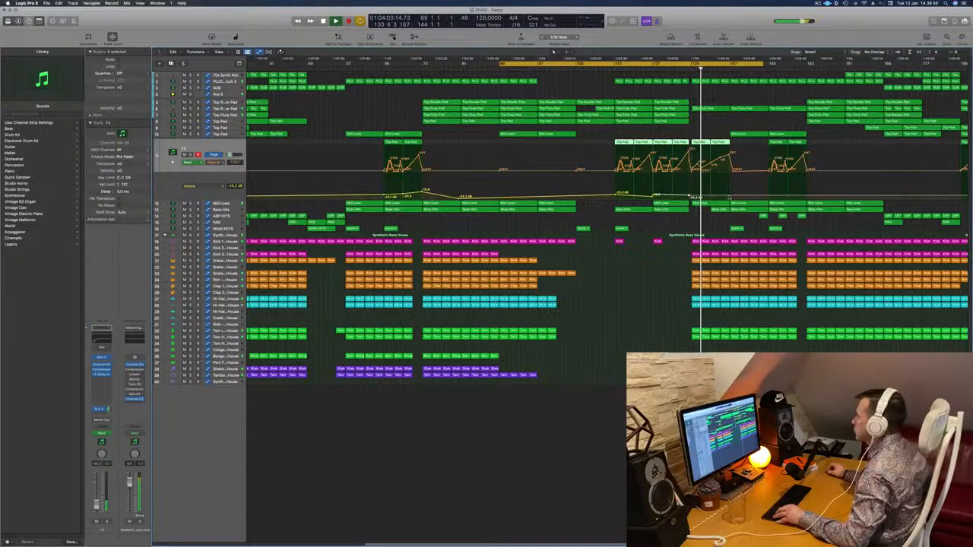
drag(729, 197, 734, 195)
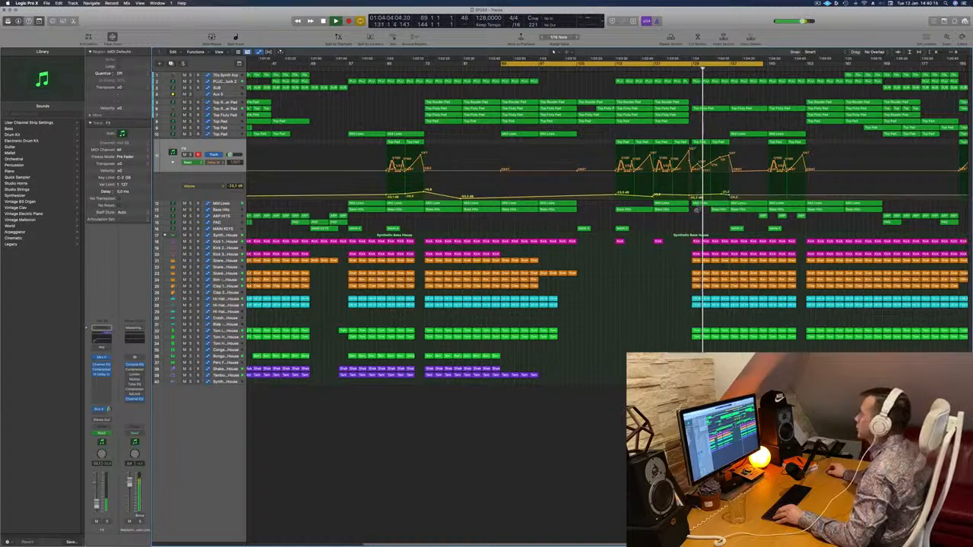
scroll(697, 209, down, 1)
click(707, 197)
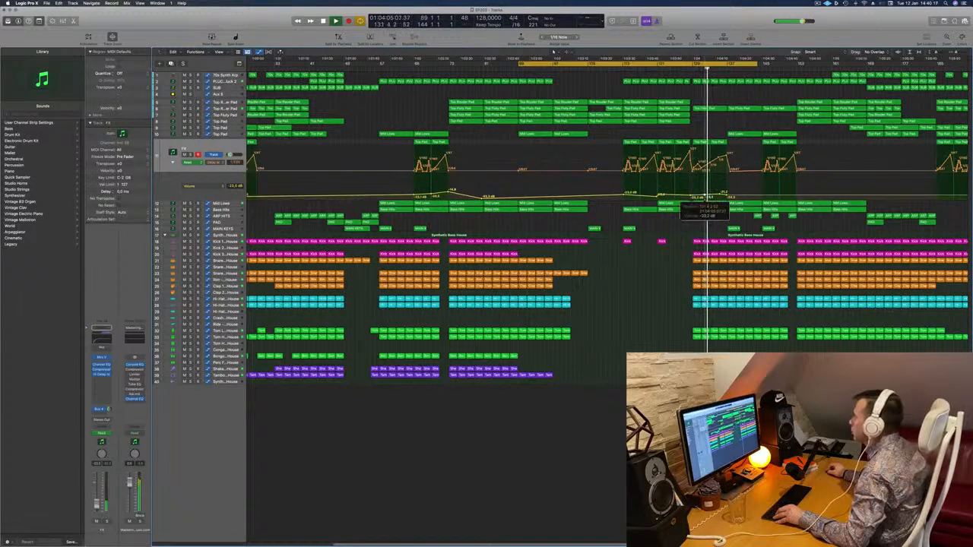
drag(707, 198, 707, 200)
scroll(631, 289, down, 3)
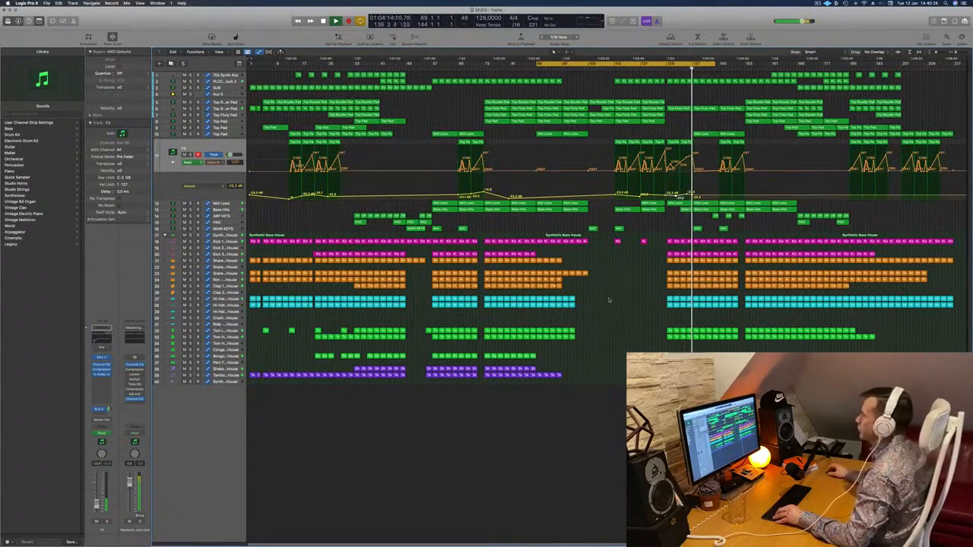
Restart playback from bar 89 and bypass the Vintage Console EQ on the mastering rack.
key(space)
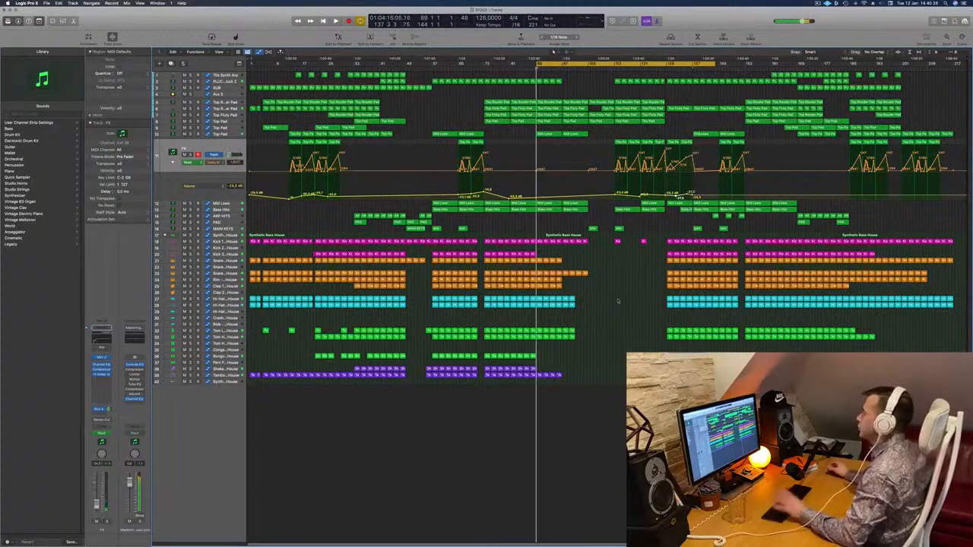
key(space)
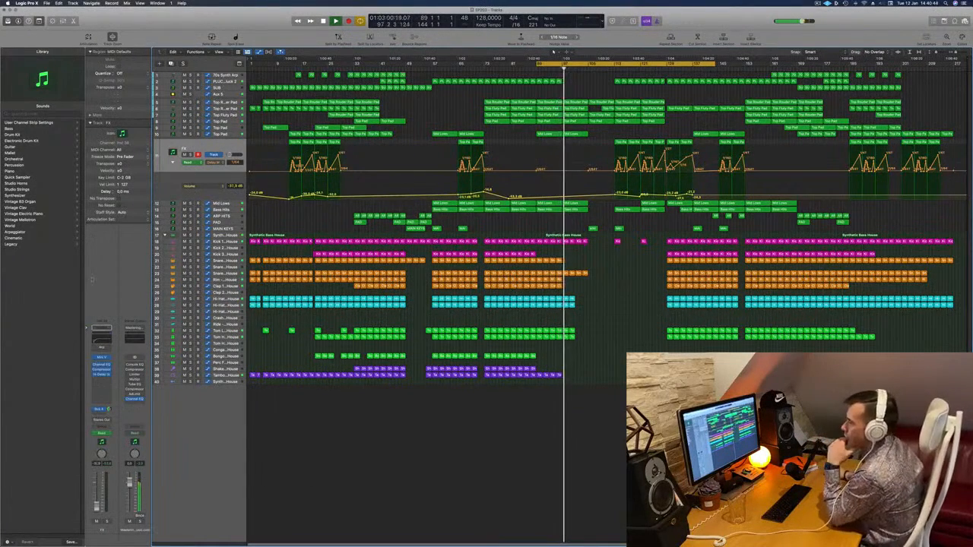
click(134, 366)
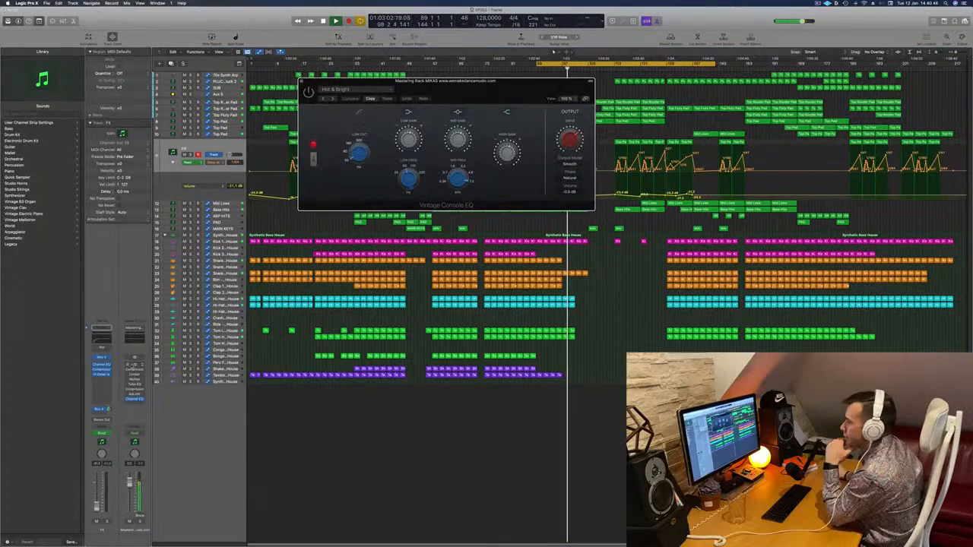
click(128, 366)
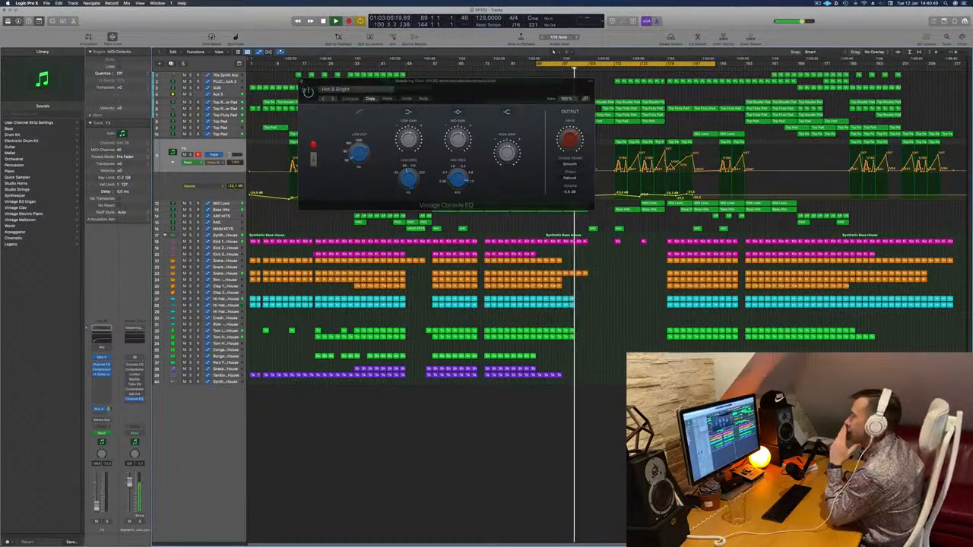
click(301, 82)
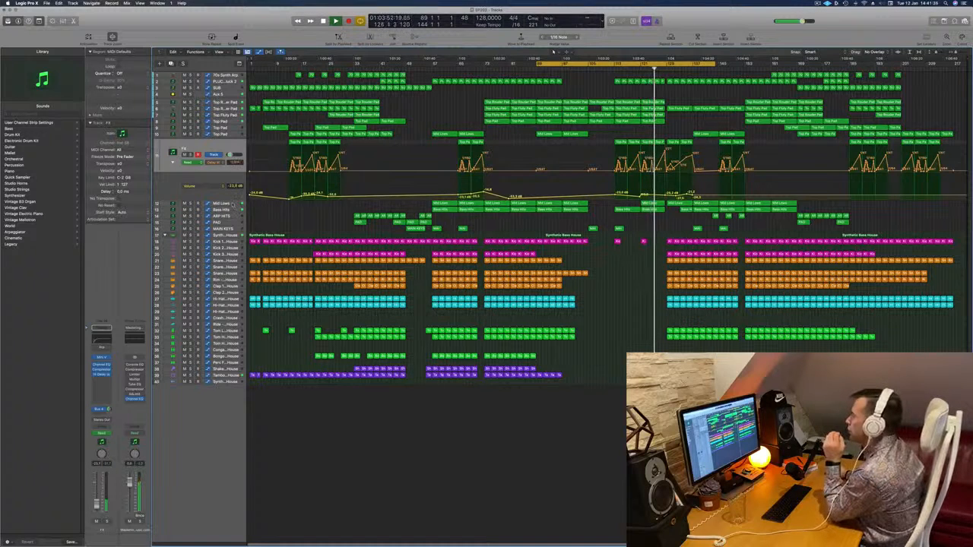
Shape the Mid Lows track's volume automation with points around bars 121, 129, 137 and 145.
key(Down)
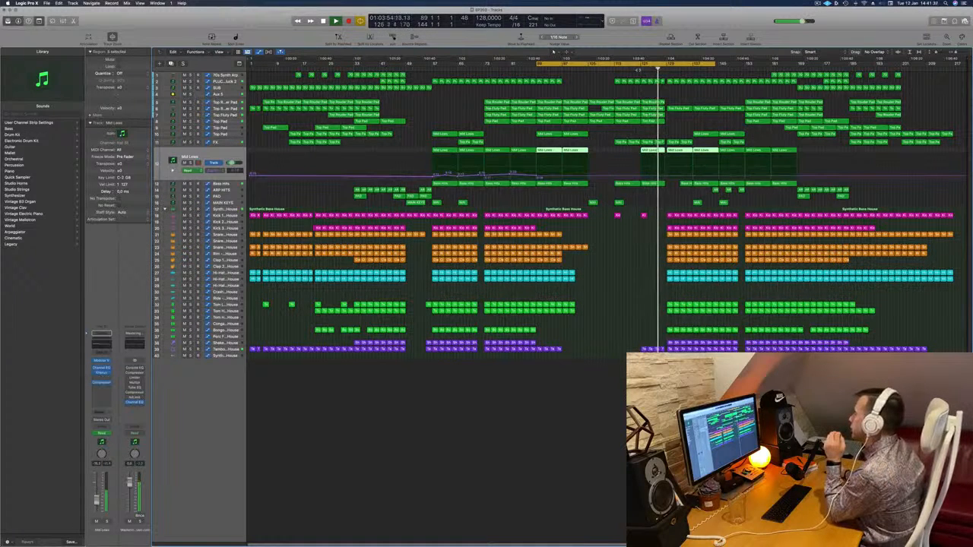
click(637, 176)
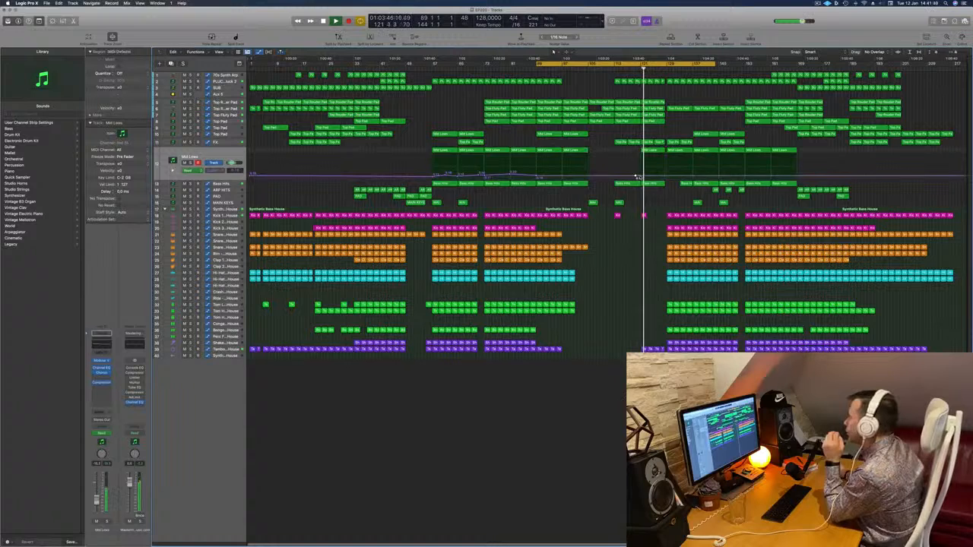
click(653, 177)
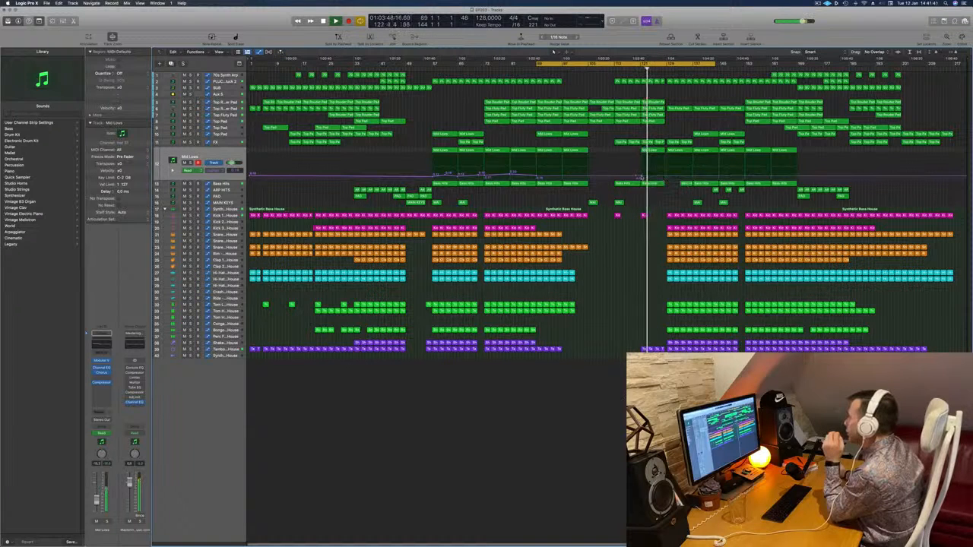
drag(641, 177, 641, 180)
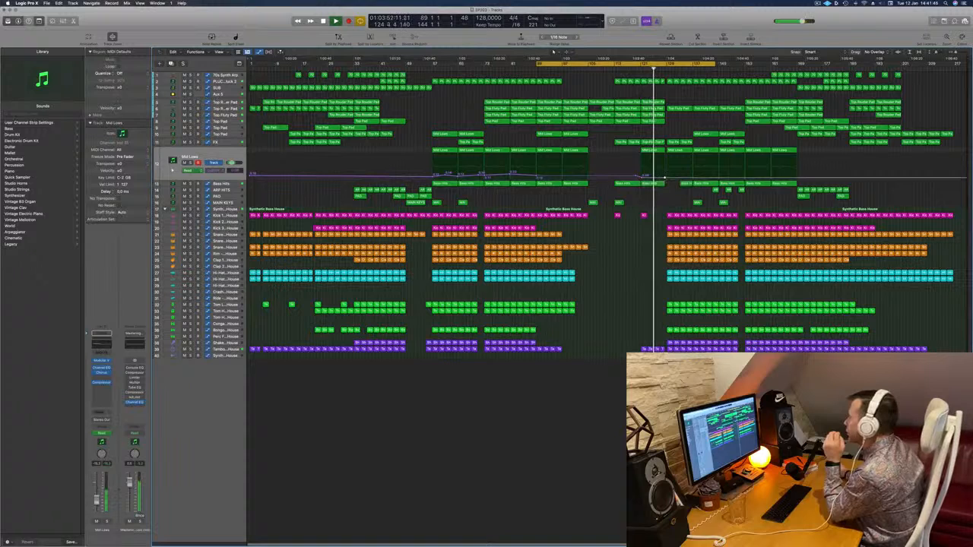
drag(665, 177, 665, 175)
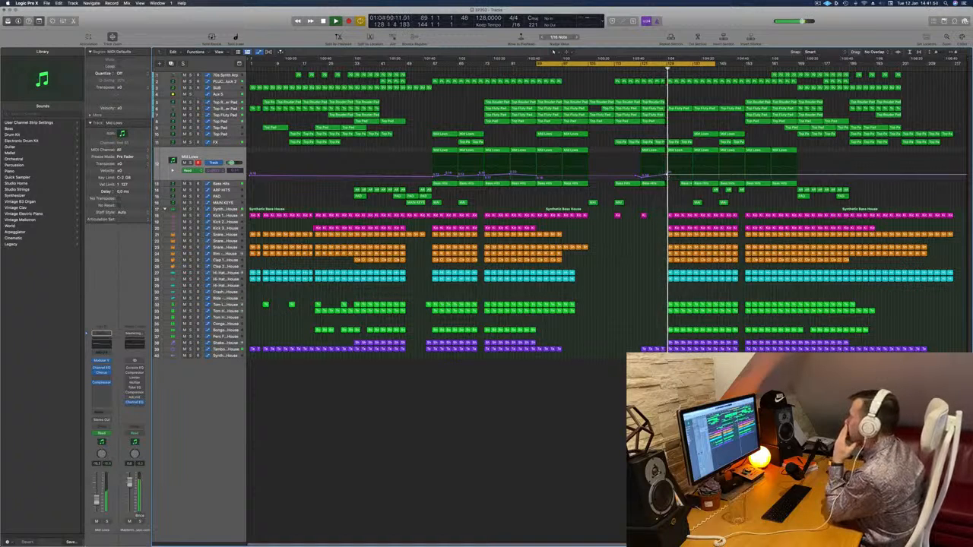
drag(668, 176, 668, 176)
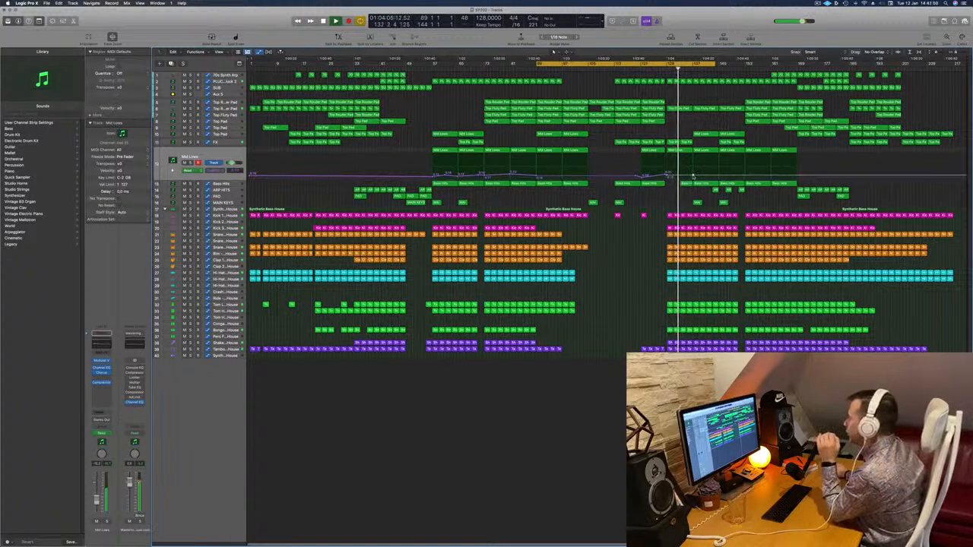
drag(692, 177, 720, 174)
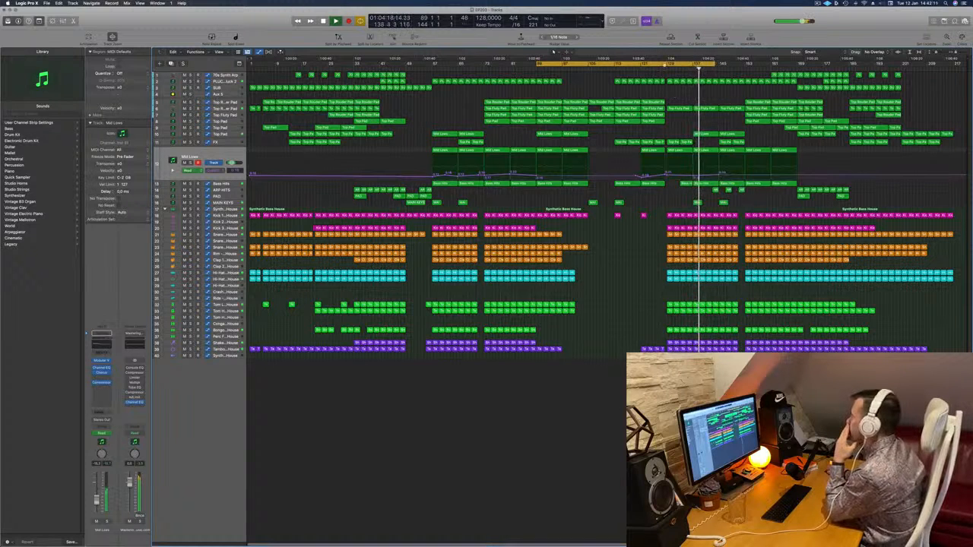
Set the cycle range from bar 129 to the arrangement's end and add a peak near bar 161 in Aux 5's second automation lane.
drag(620, 64, 749, 68)
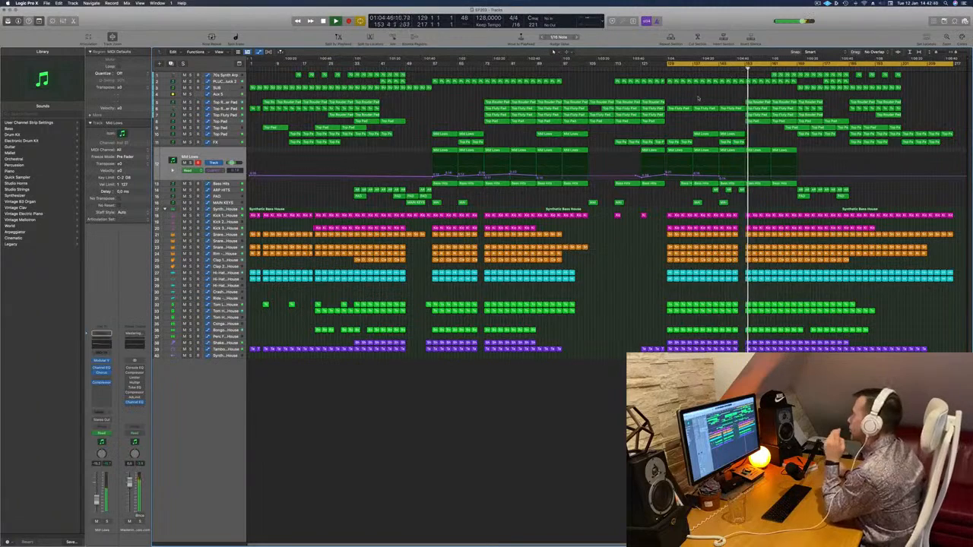
click(473, 93)
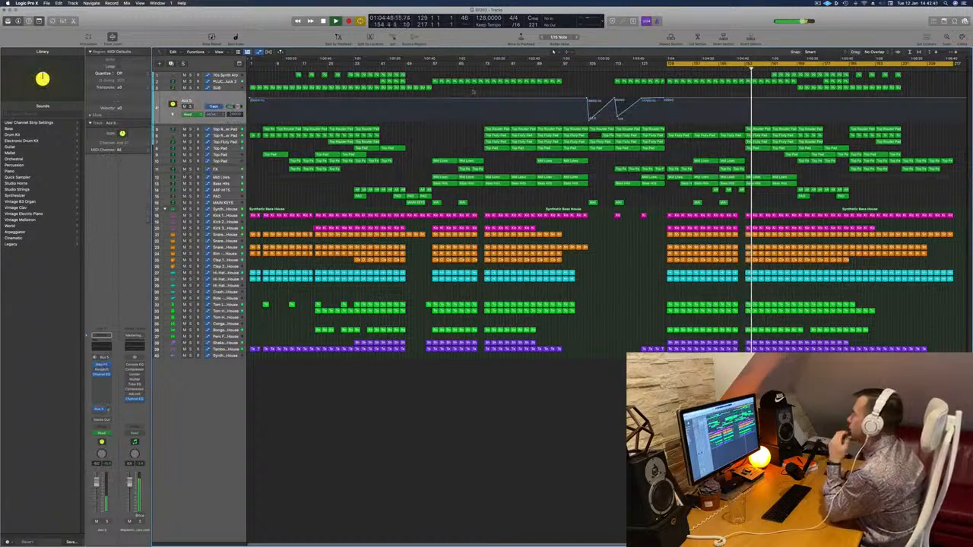
click(173, 115)
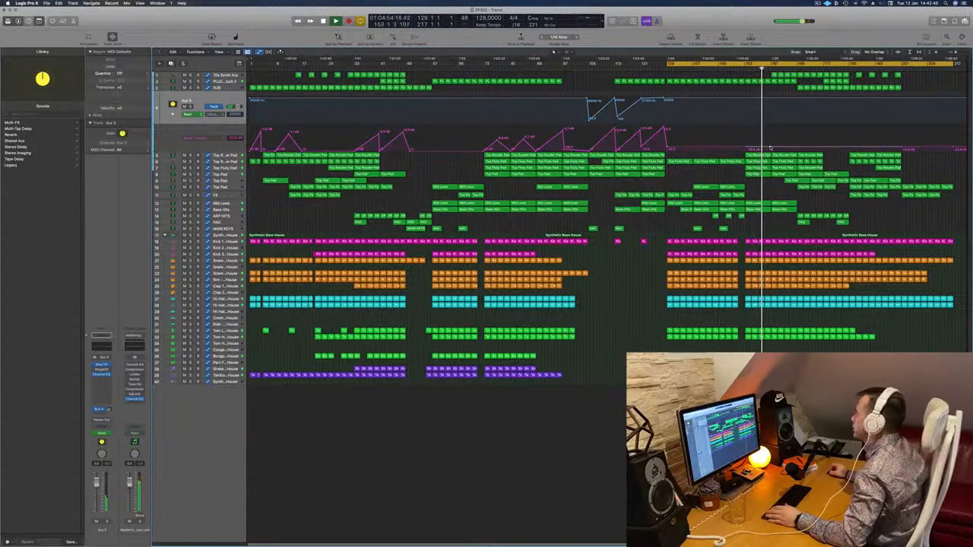
mouse_move(770, 148)
mouse_down()
mouse_move(772, 132)
mouse_move(774, 147)
mouse_up()
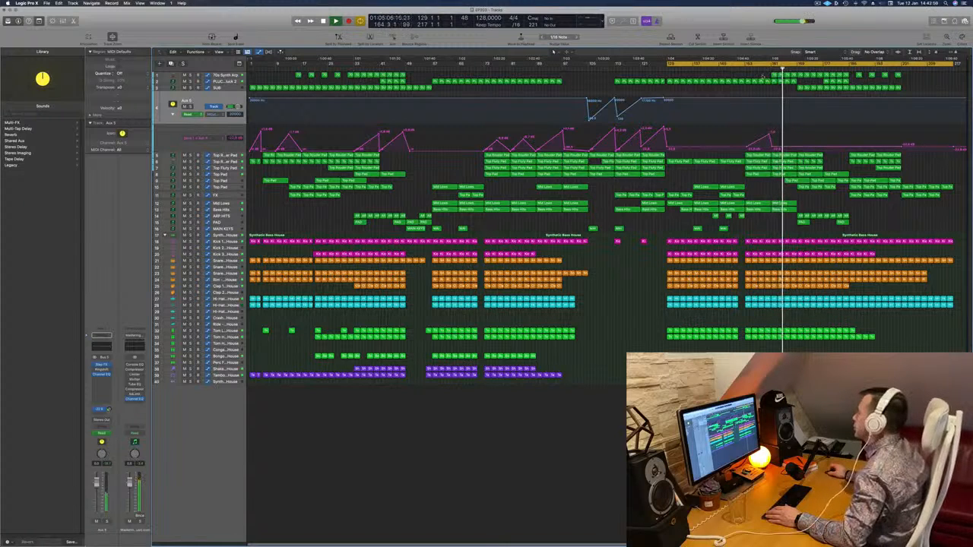
Delete the 70s Synth Arp regions between bars 161 and 169.
drag(762, 73, 796, 77)
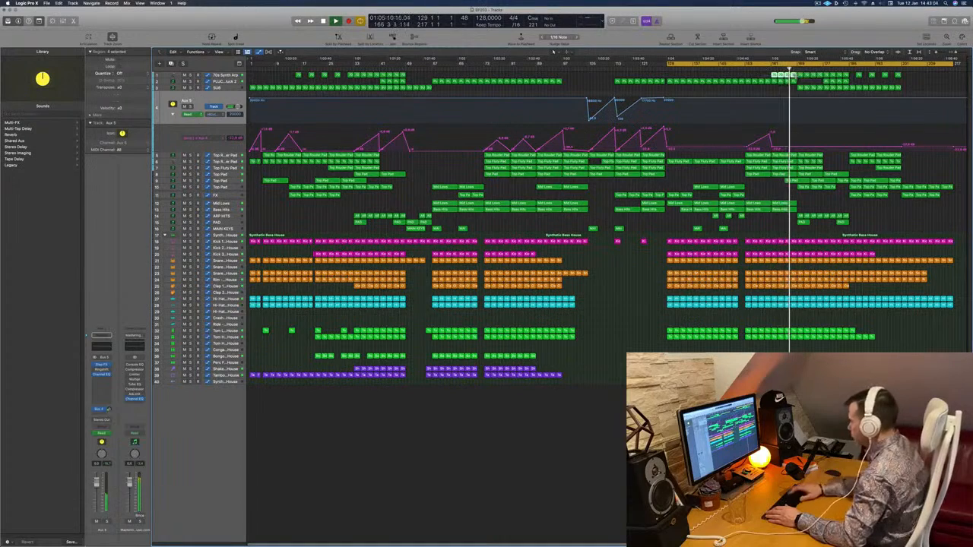
key(Delete)
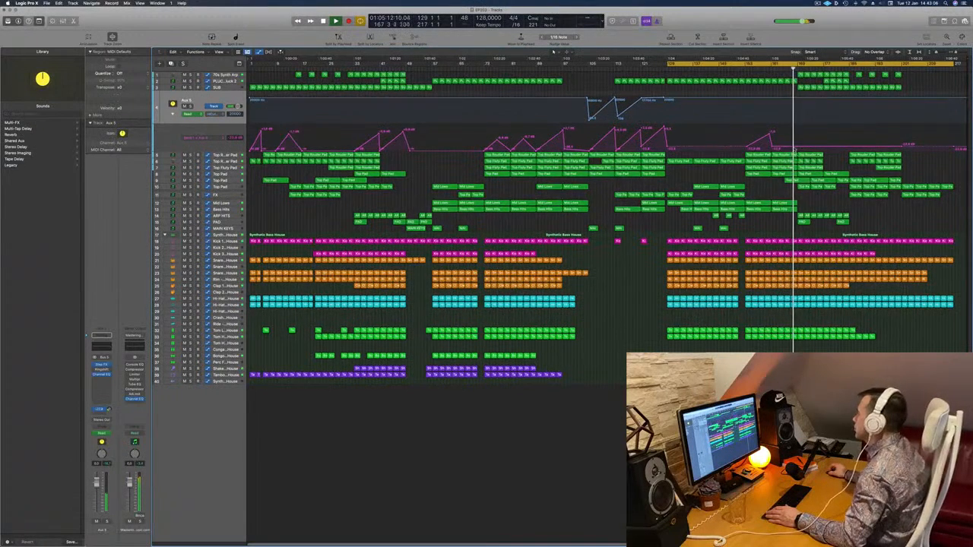
Add a peak at bar 169 to Aux 5's second automation lane and bring the curve down near bar 177.
drag(798, 144, 798, 130)
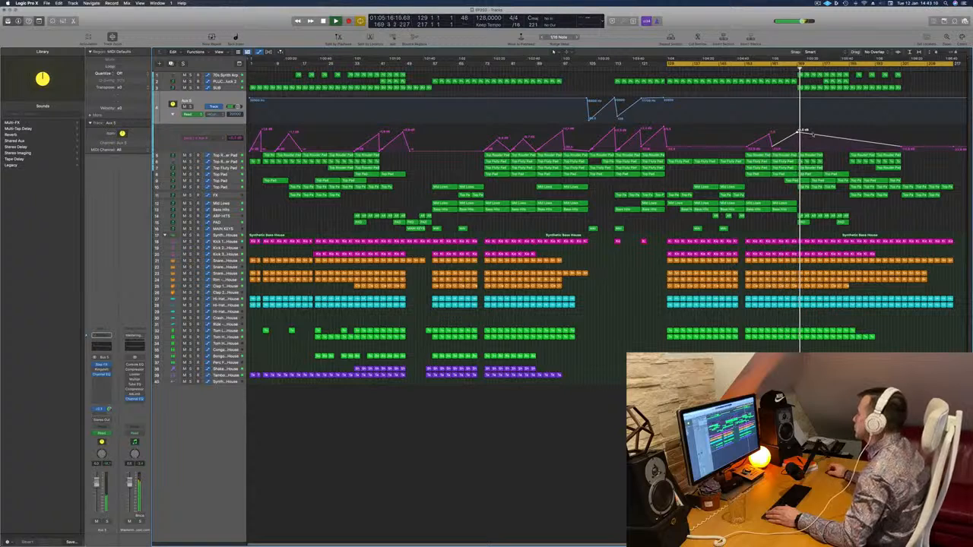
drag(827, 135, 826, 150)
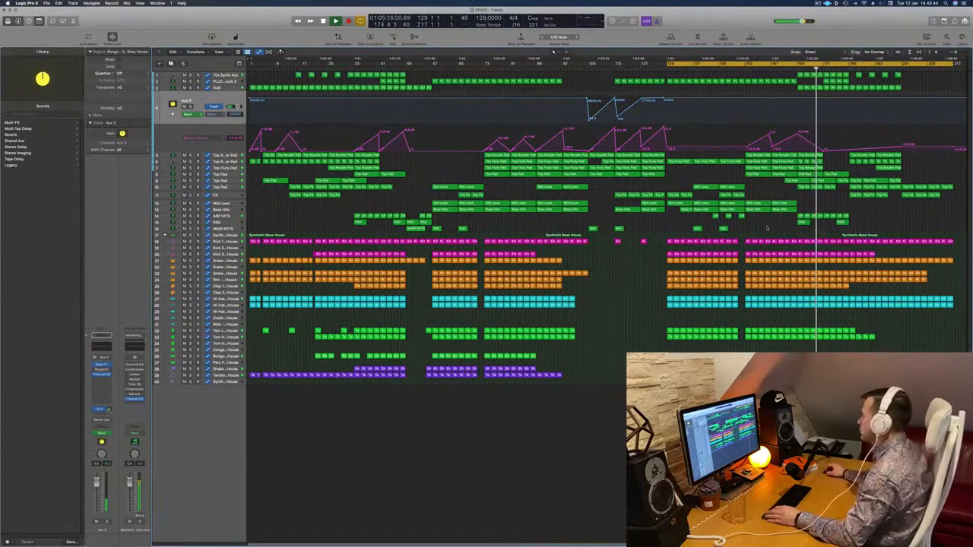
click(866, 216)
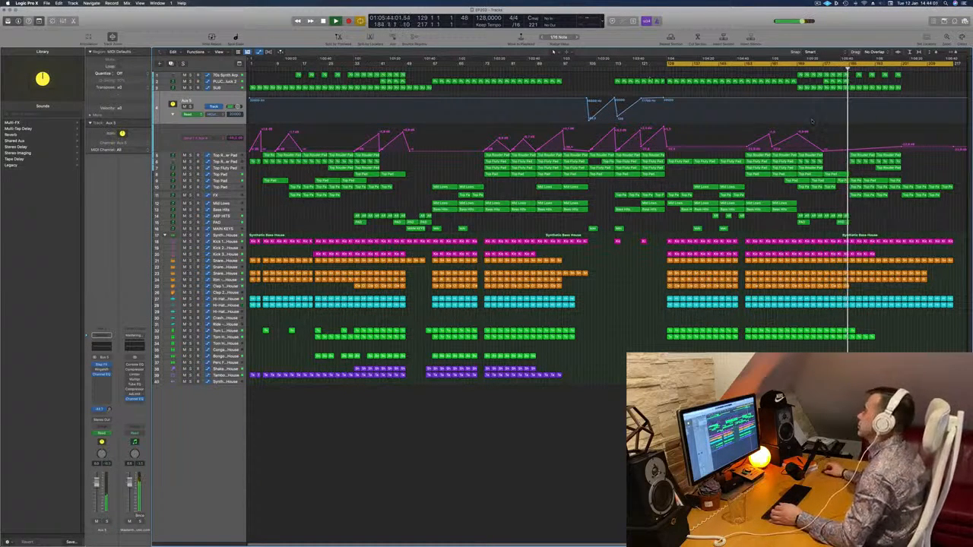
Extend the cycle range back to bar 1 and refine the FX track's volume automation with points around bars 189 and 209.
drag(668, 63, 190, 68)
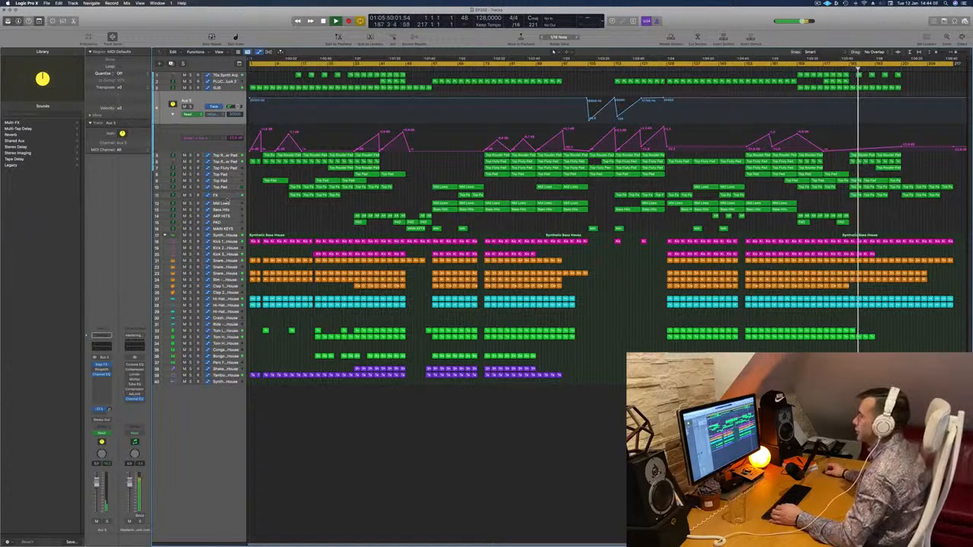
click(220, 195)
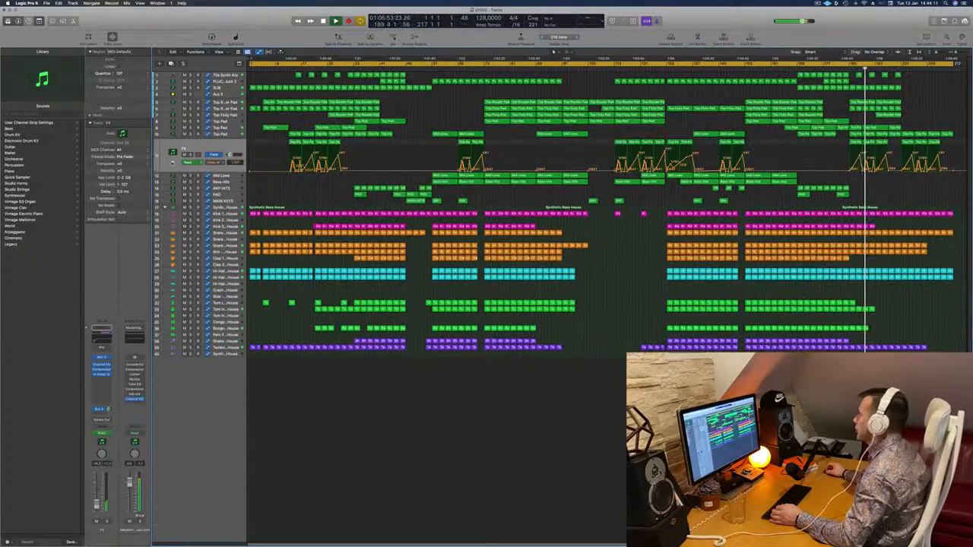
click(172, 162)
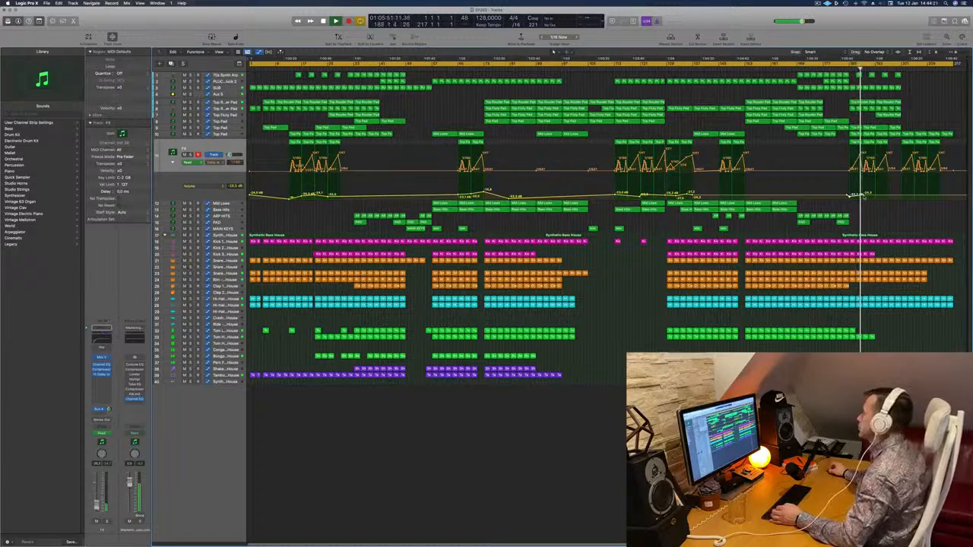
drag(863, 199, 863, 197)
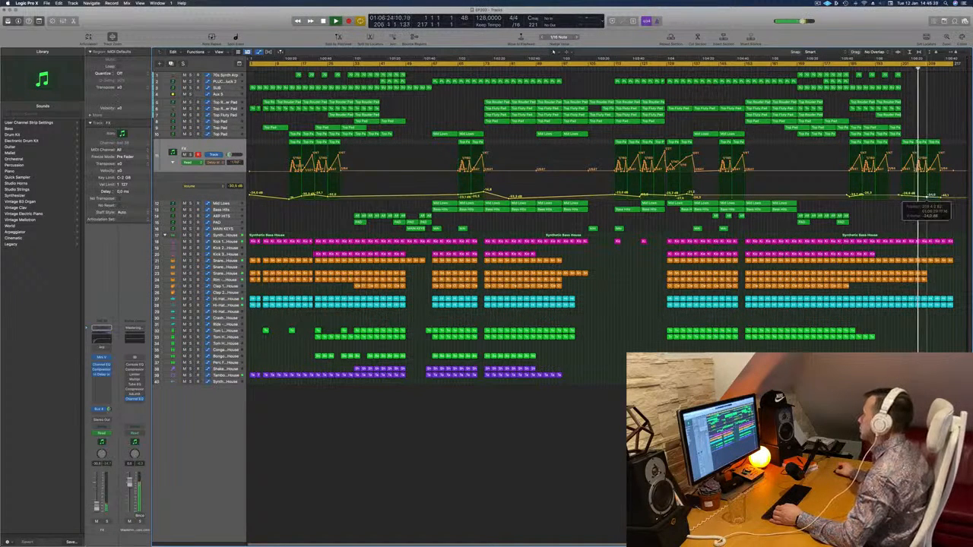
drag(927, 195, 927, 195)
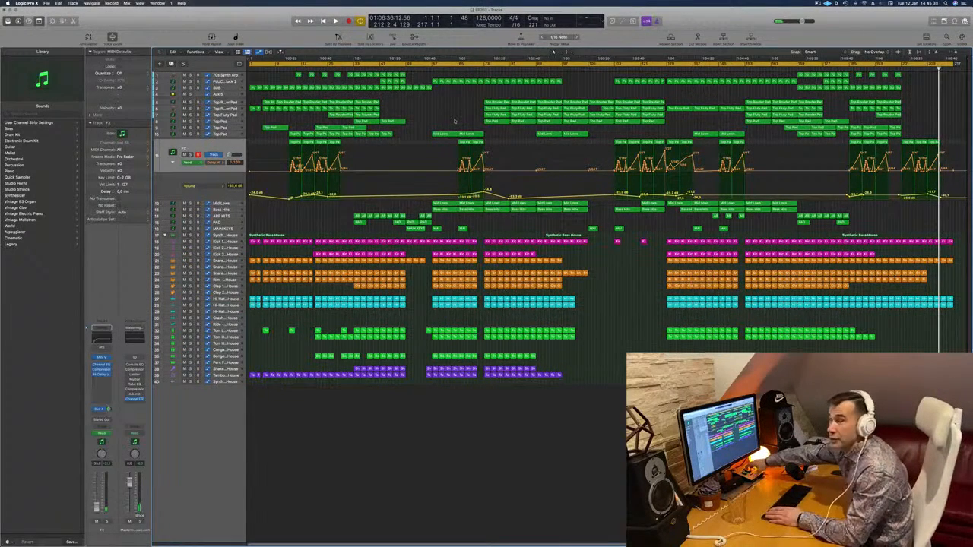
Play the whole arrangement from the beginning to audition the mix.
key(Return)
key(space)
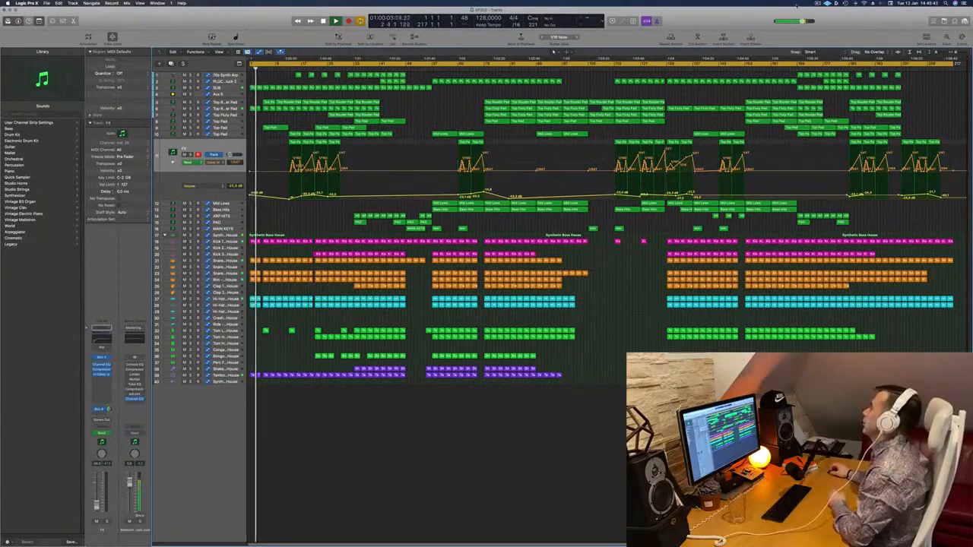
click(819, 4)
click(738, 24)
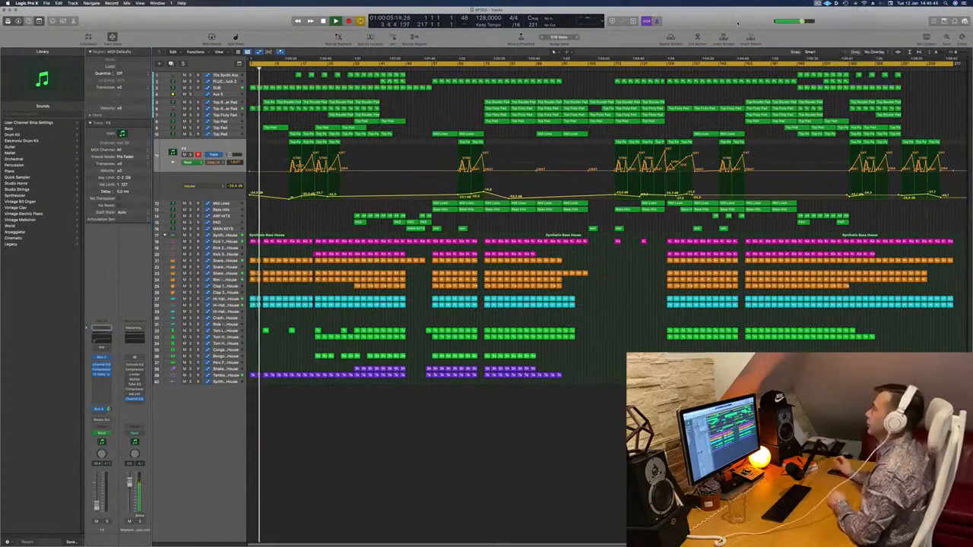